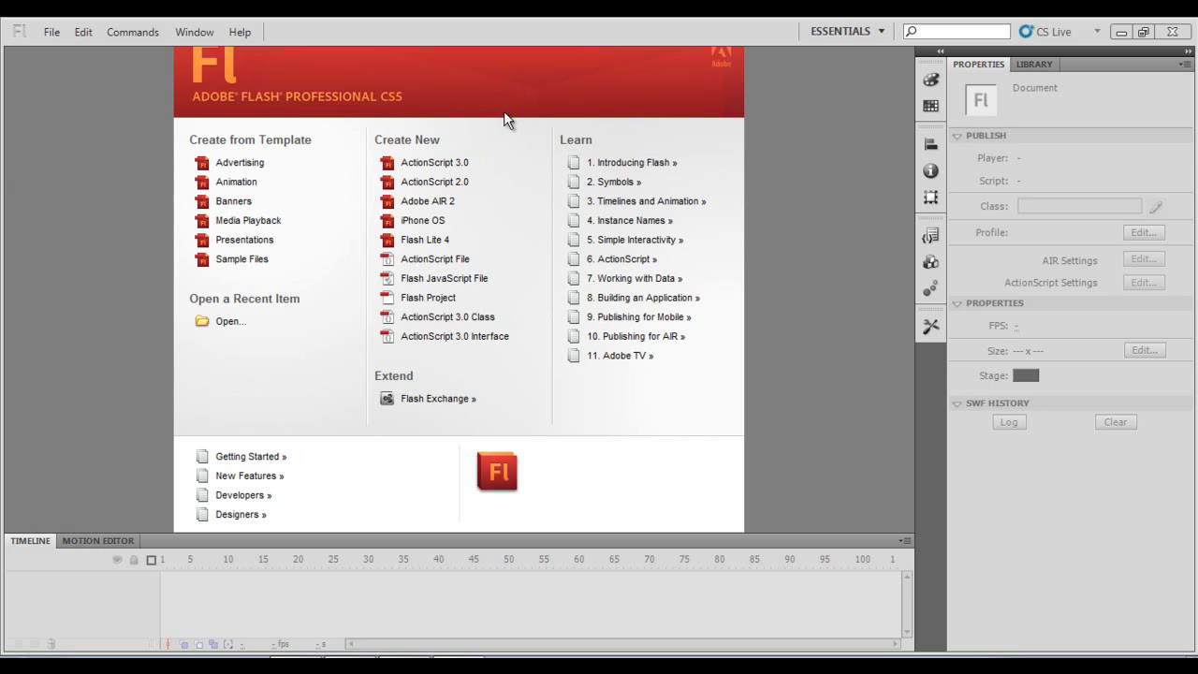
# Create a new ActionScript 3.0 document and display the drawing tools.
pyautogui.click(479, 166)
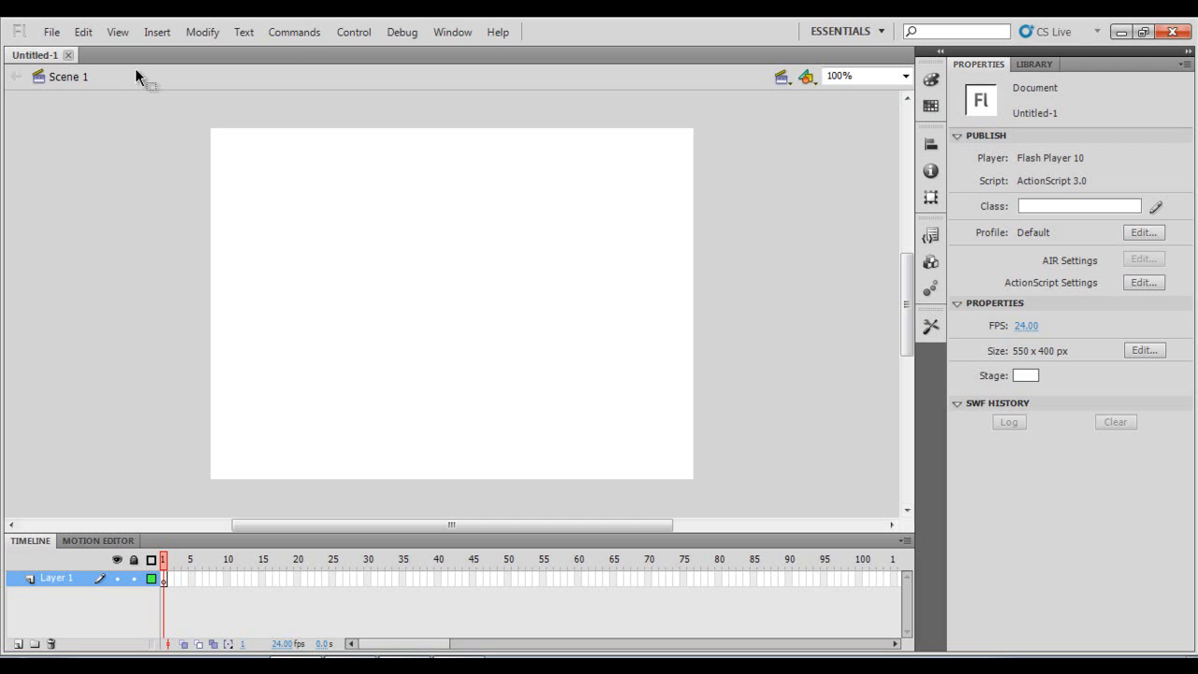
pyautogui.click(442, 31)
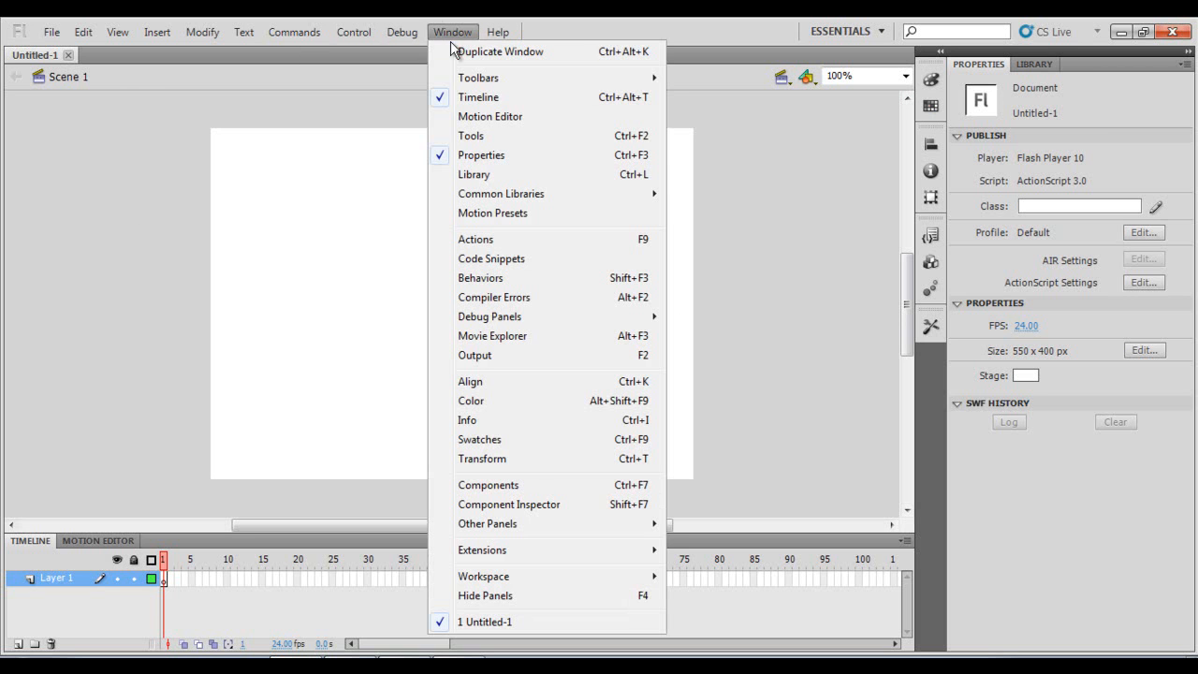
pyautogui.click(502, 139)
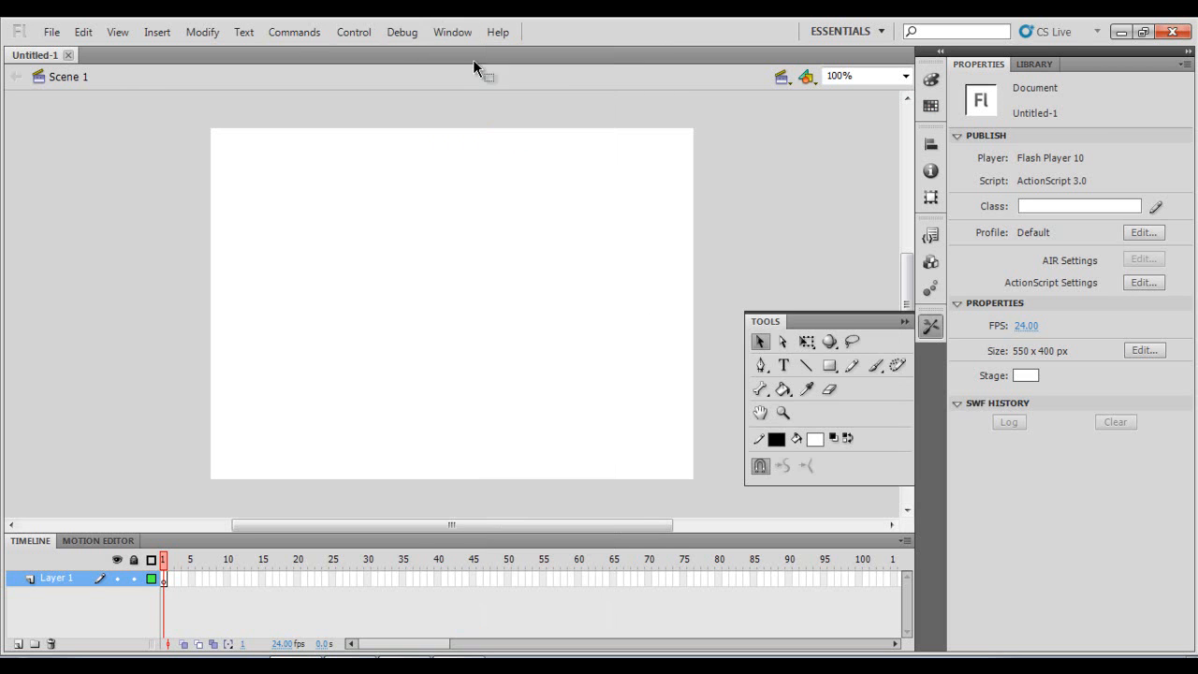
# Paint a black stick figure with the Brush tool near the middle of the stage, with torso, two arms, two legs and a round head.
pyautogui.click(873, 366)
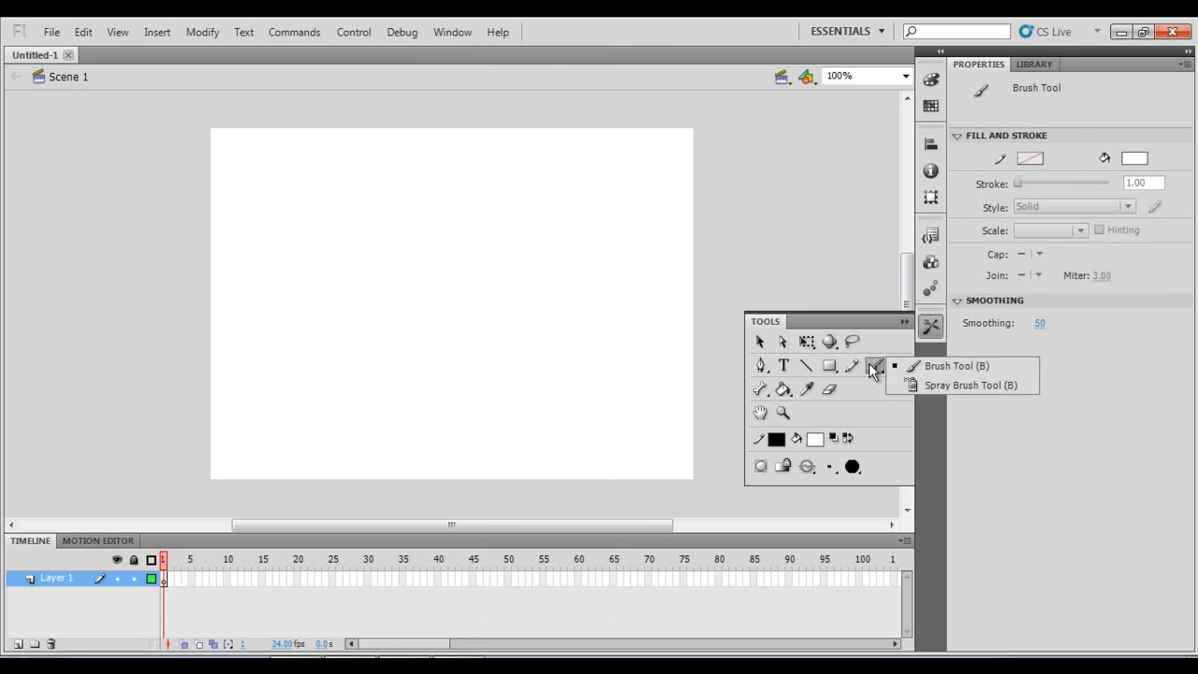
pyautogui.click(921, 367)
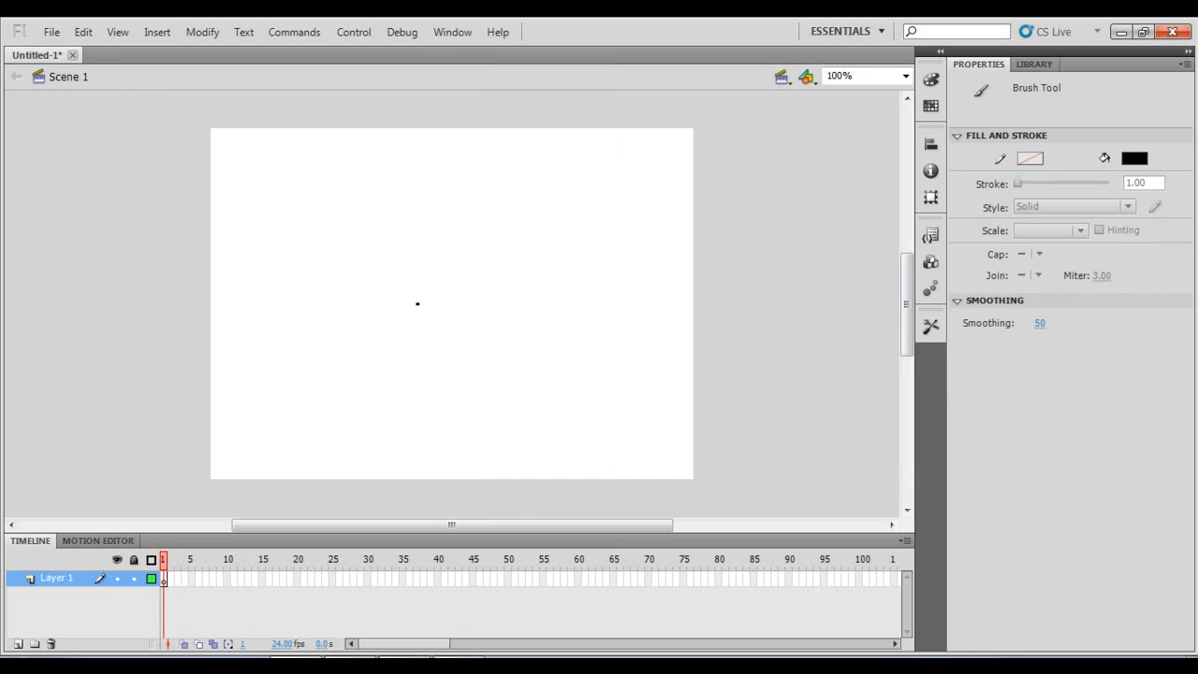
pyautogui.moveTo(427, 393); pyautogui.dragTo(428, 394)
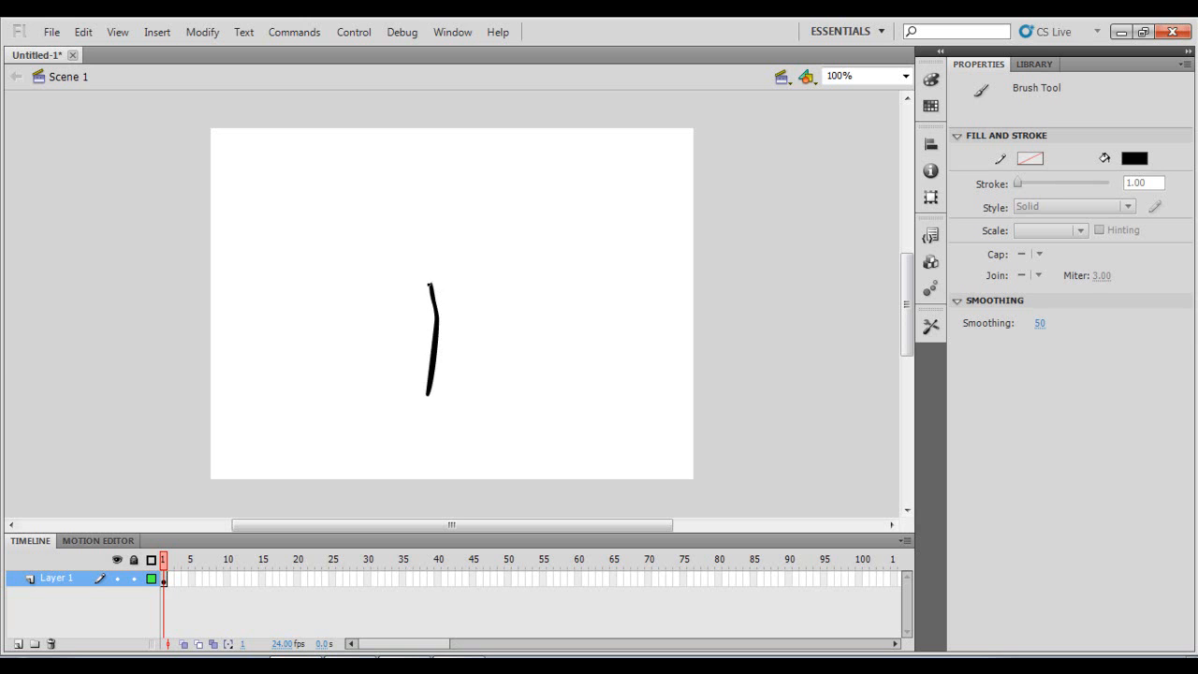
pyautogui.moveTo(405, 315); pyautogui.dragTo(382, 382)
pyautogui.moveTo(432, 285)
pyautogui.mouseDown()
pyautogui.moveTo(467, 366)
pyautogui.moveTo(423, 399)
pyautogui.moveTo(382, 458)
pyautogui.mouseUp()
pyautogui.moveTo(429, 391); pyautogui.dragTo(450, 468)
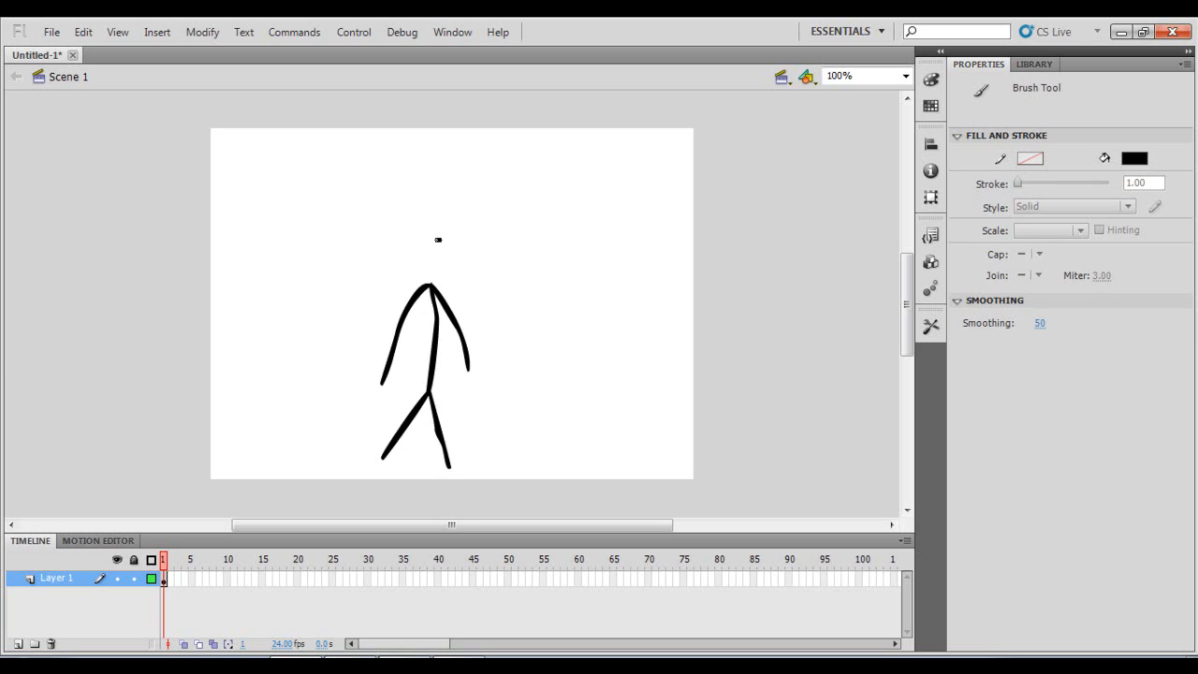
pyautogui.moveTo(458, 241); pyautogui.dragTo(442, 239)
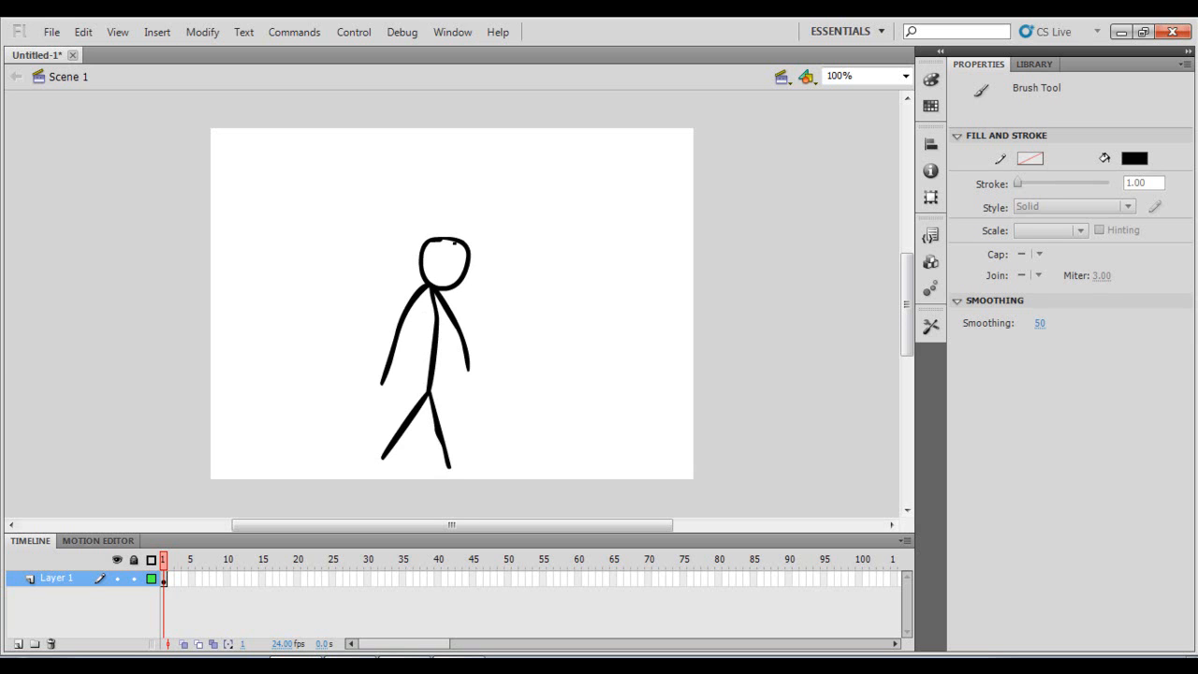
# Try brushing a short name above the figure and dots on its face, and undo those strokes.
pyautogui.moveTo(413, 172); pyautogui.dragTo(413, 171)
pyautogui.moveTo(386, 160)
pyautogui.mouseDown()
pyautogui.moveTo(484, 171)
pyautogui.moveTo(460, 198)
pyautogui.moveTo(563, 238)
pyautogui.mouseUp()
pyautogui.hotkey('ctrl', 'z')
pyautogui.hotkey('ctrl', 'z')
pyautogui.hotkey('ctrl', 'z')
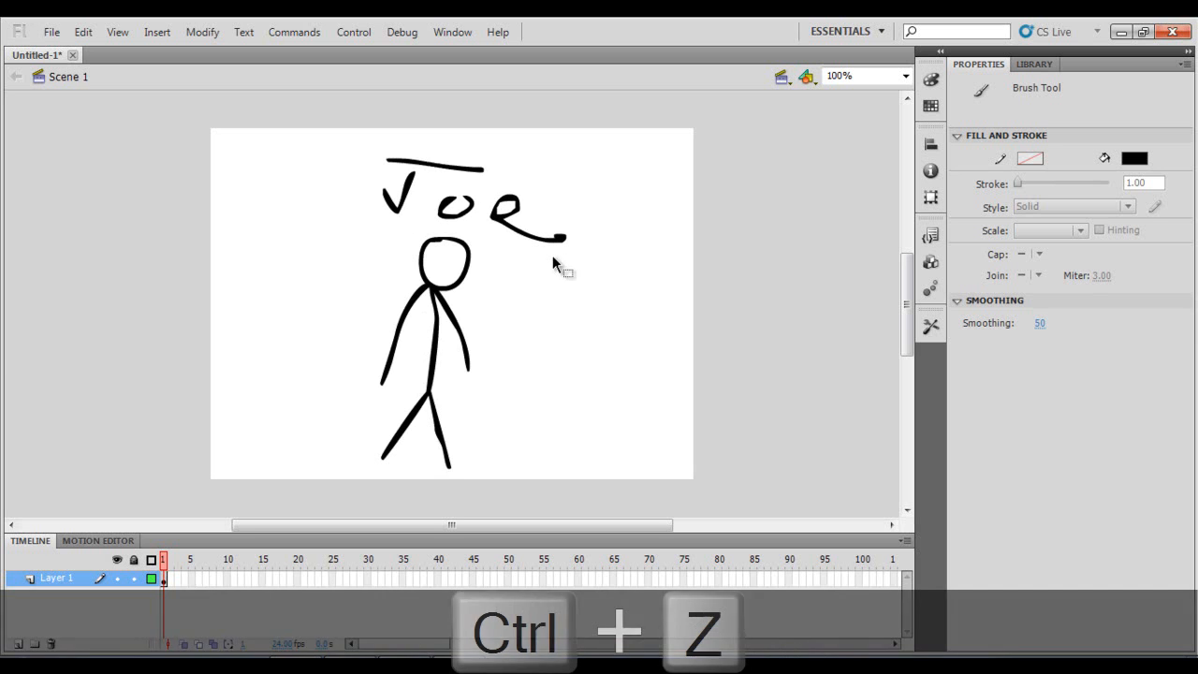
pyautogui.hotkey('ctrl', 'z')
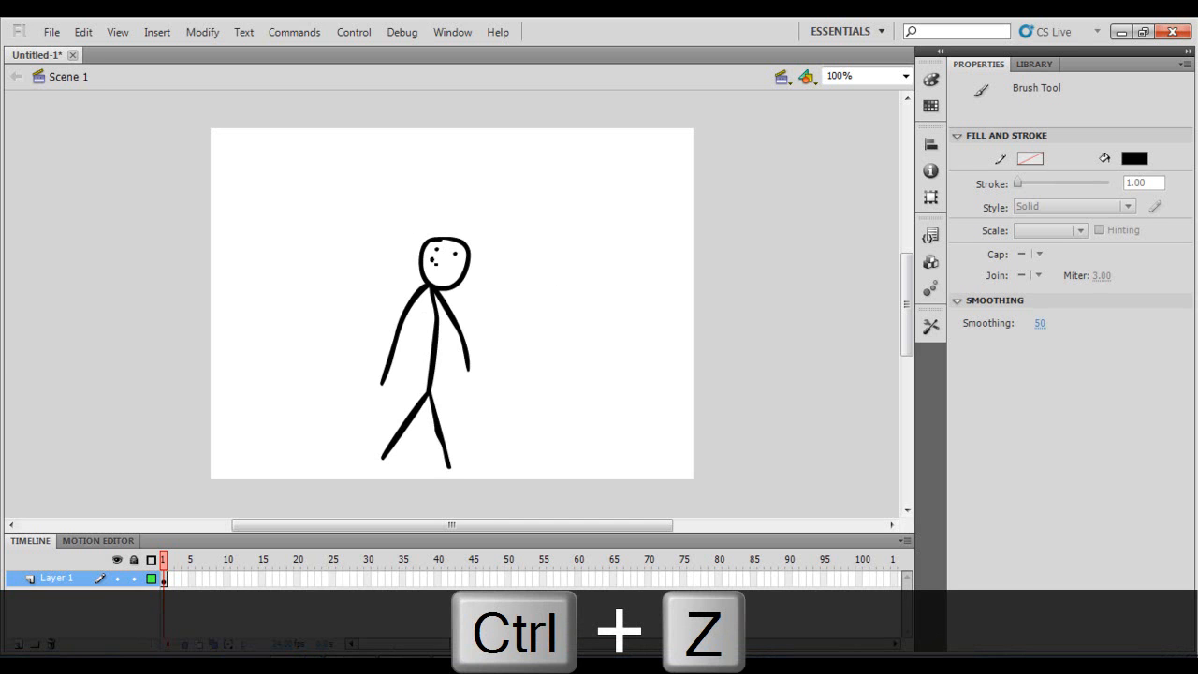
pyautogui.hotkey('ctrl', 'z')
pyautogui.scroll(3, 428, 309)
pyautogui.scroll(-3, 430, 317)
pyautogui.press('alt')
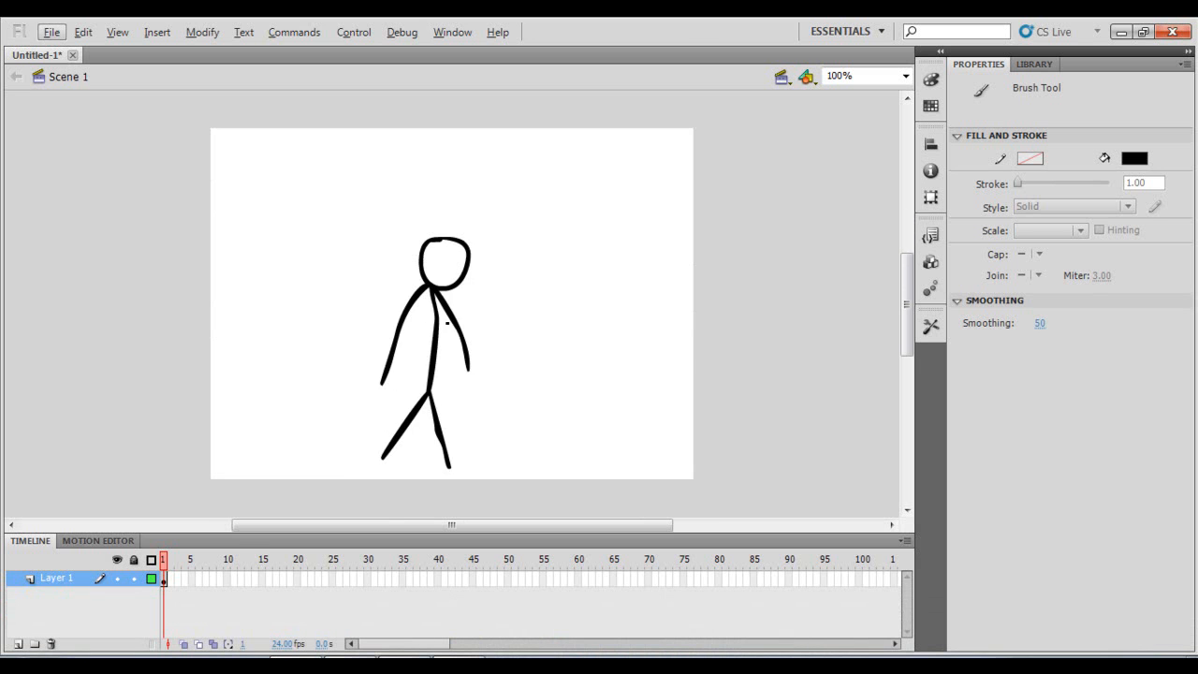
pyautogui.scroll(3, 446, 323)
pyautogui.scroll(-4, 450, 327)
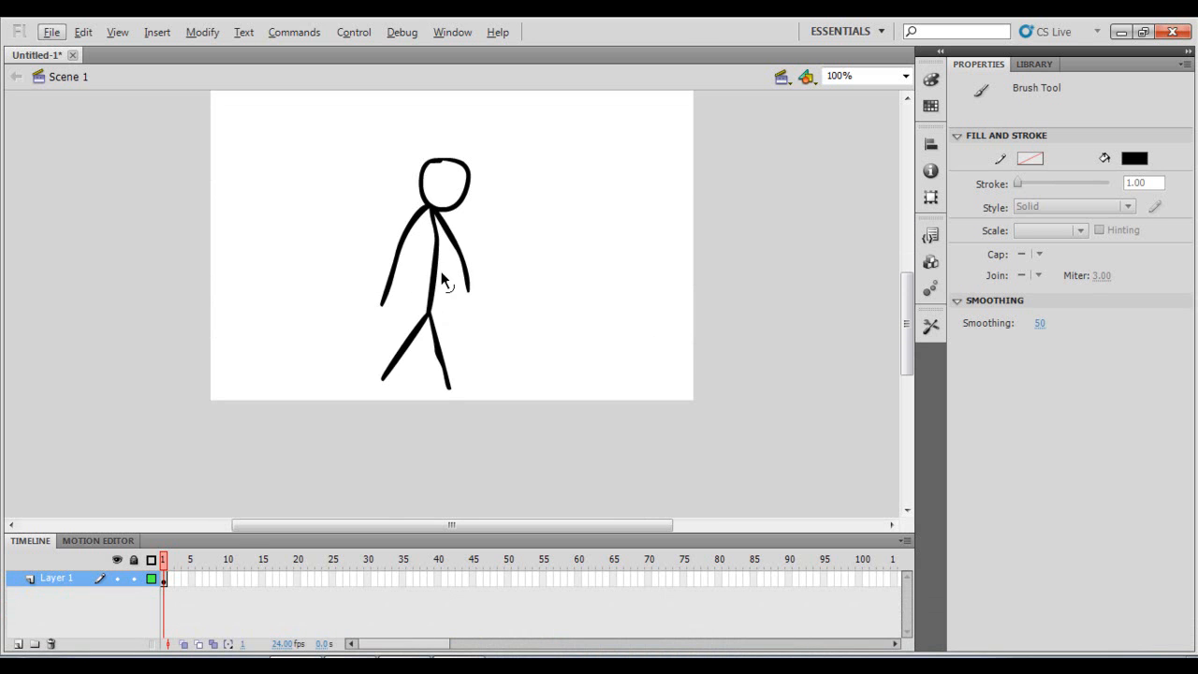
pyautogui.scroll(3, 443, 279)
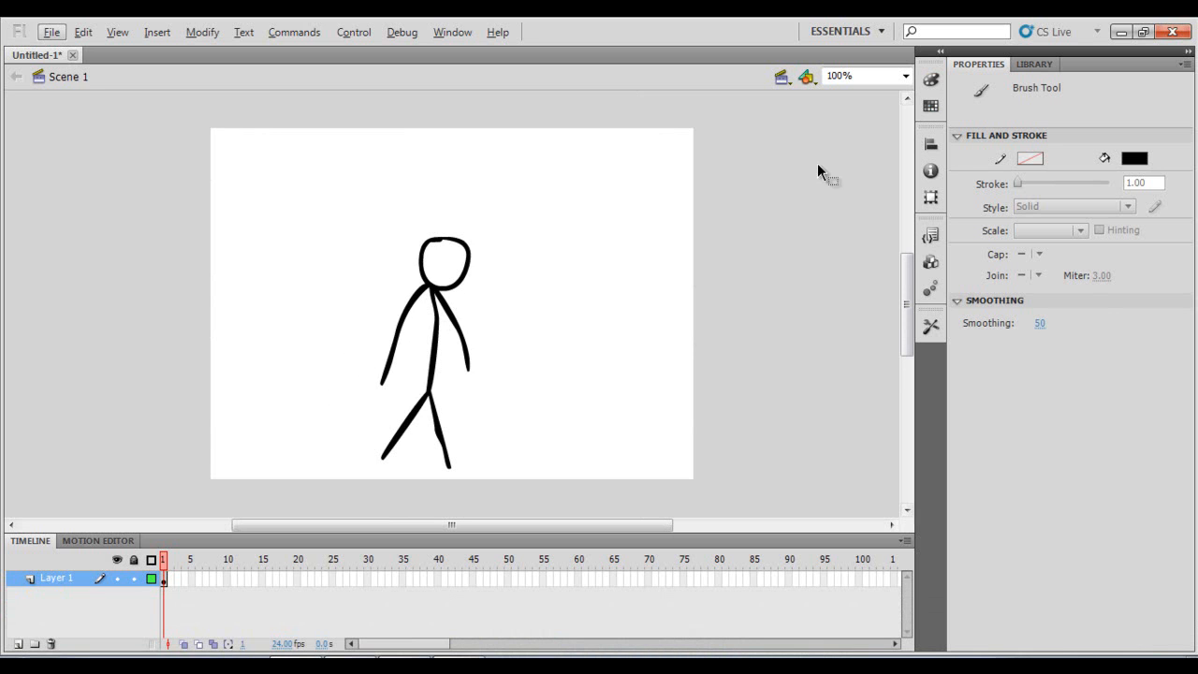
# Rig the figure with the Bone tool from the neck to the hip and along both legs, with a joint at each knee.
pyautogui.click(930, 325)
pyautogui.click(761, 342)
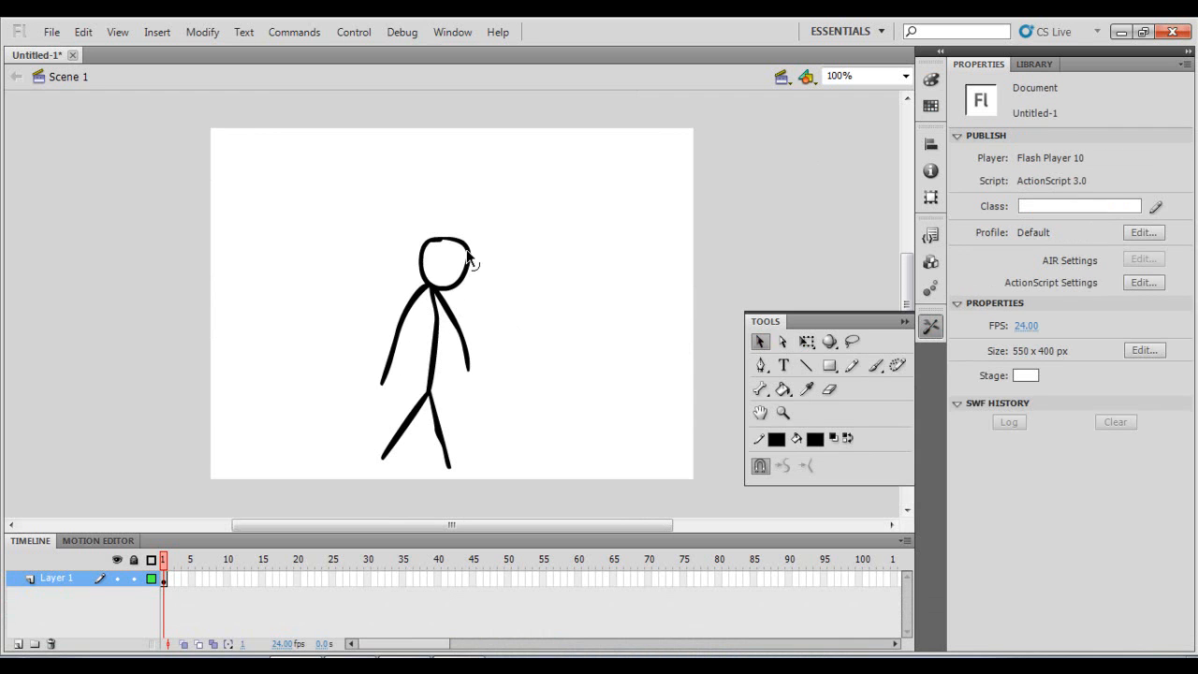
pyautogui.click(757, 391)
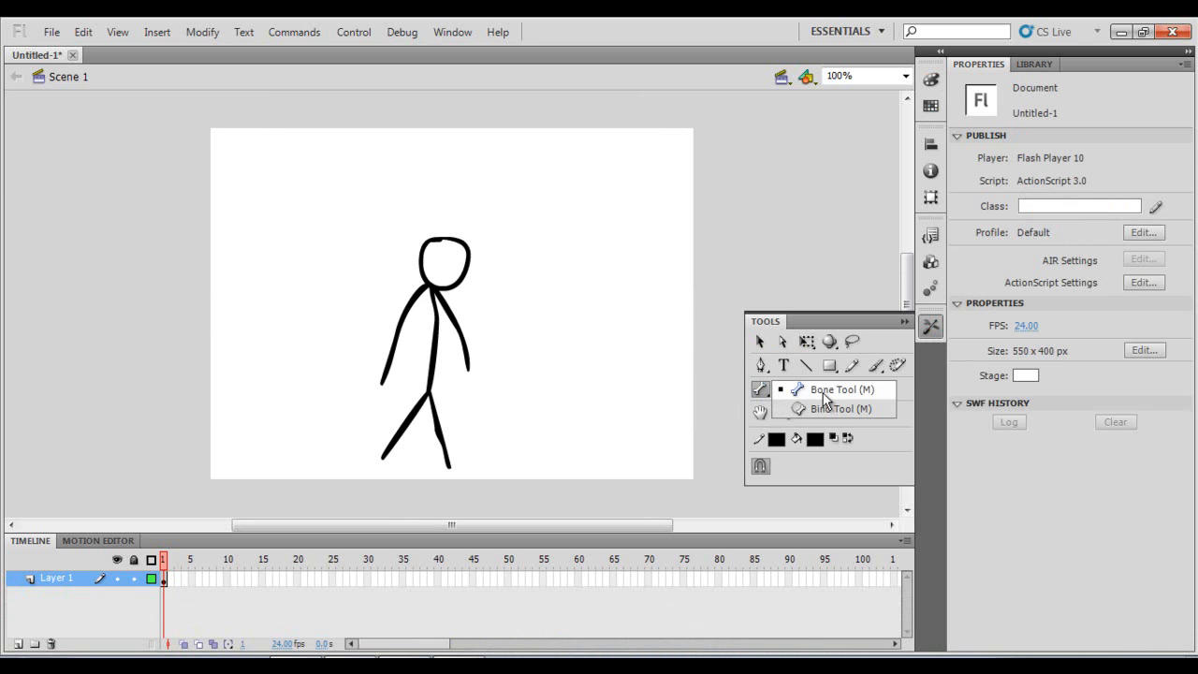
pyautogui.click(824, 398)
pyautogui.moveTo(433, 292)
pyautogui.mouseDown()
pyautogui.moveTo(444, 447)
pyautogui.moveTo(439, 433)
pyautogui.mouseUp()
pyautogui.moveTo(439, 434); pyautogui.dragTo(449, 465)
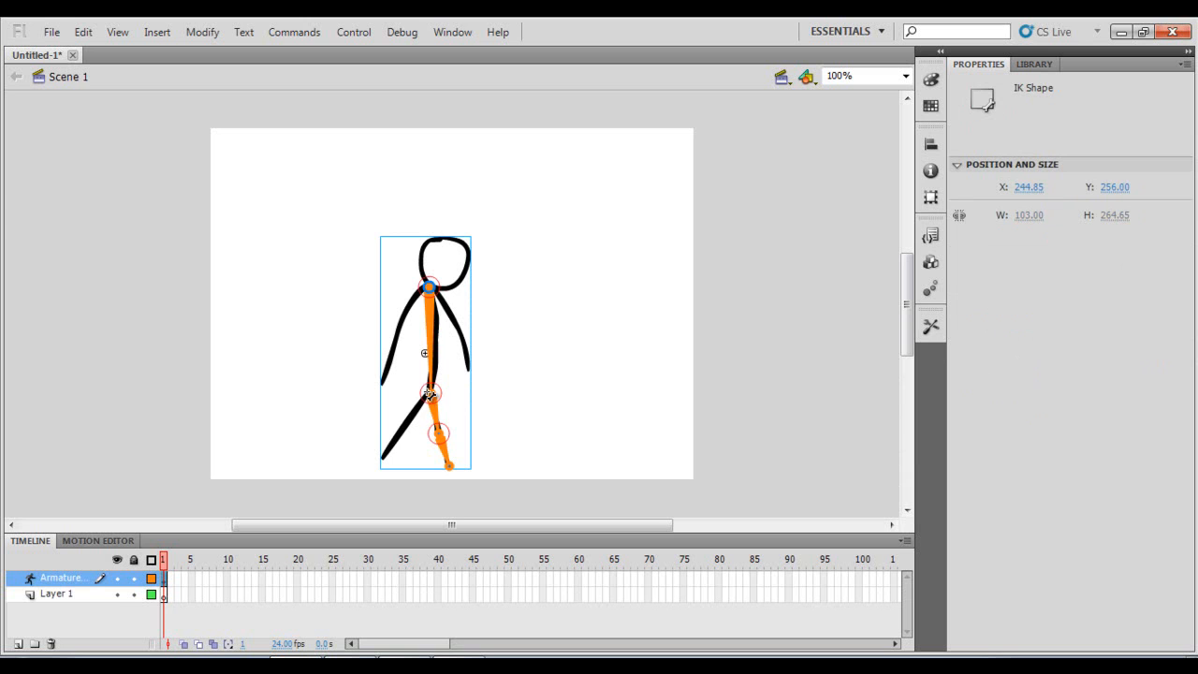
pyautogui.moveTo(430, 395); pyautogui.dragTo(410, 417)
pyautogui.moveTo(410, 417); pyautogui.dragTo(387, 455)
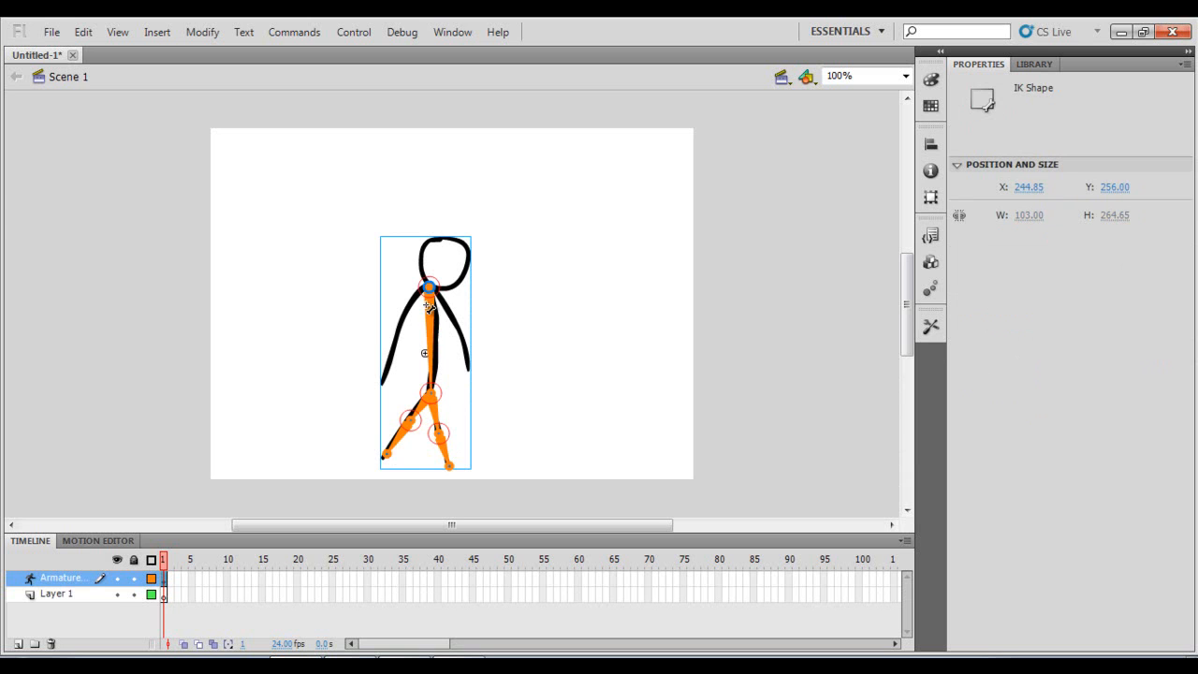
# Extend the armature from the neck with two bones along each arm and a single bone up through the head.
pyautogui.moveTo(429, 285); pyautogui.dragTo(453, 322)
pyautogui.moveTo(453, 322); pyautogui.dragTo(466, 365)
pyautogui.moveTo(427, 293); pyautogui.dragTo(383, 382)
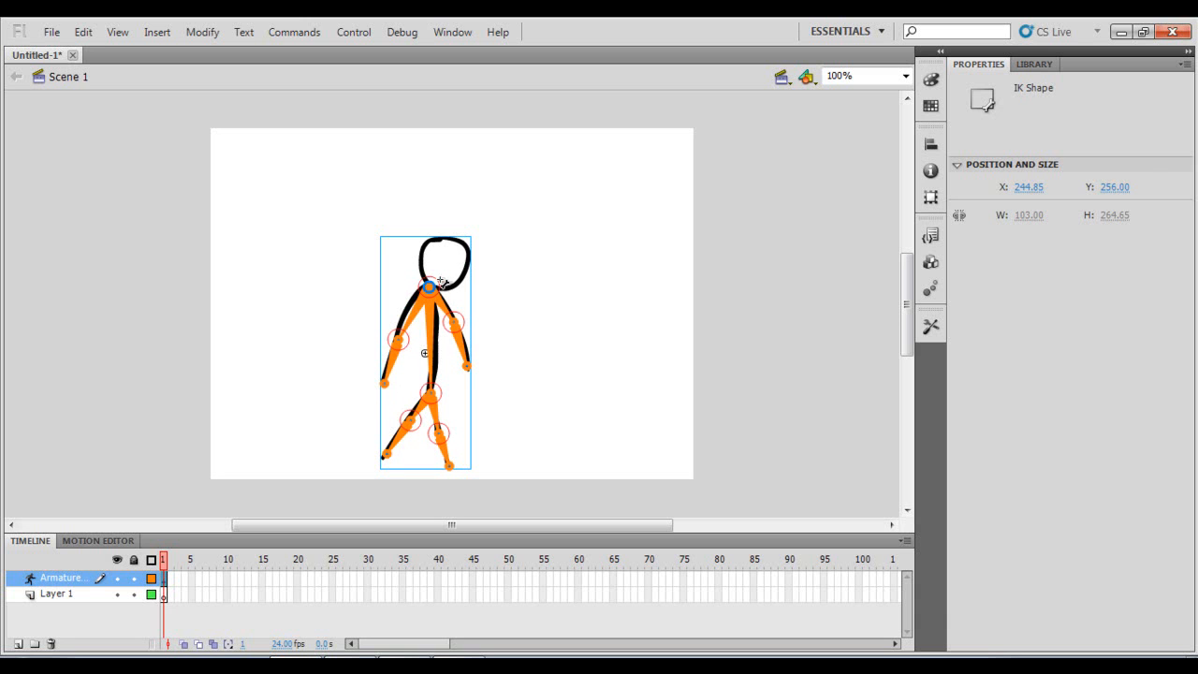
pyautogui.moveTo(427, 286); pyautogui.dragTo(452, 243)
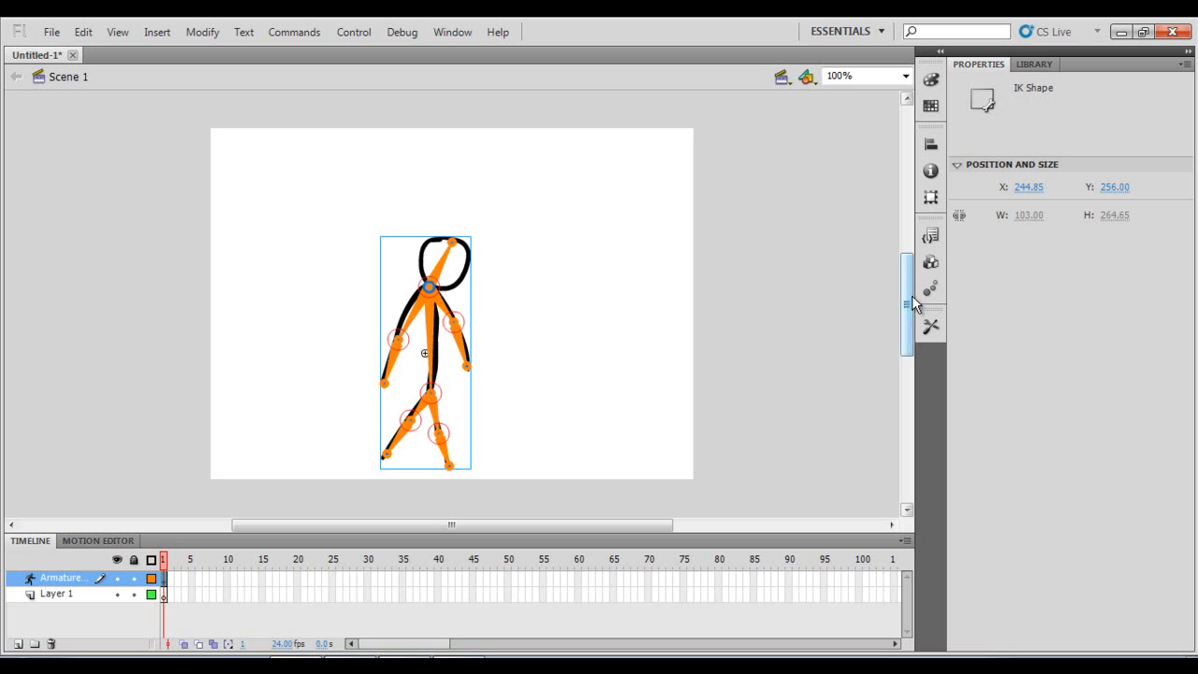
# Pose the figure in a running stance with bent knees and elbows and an upright head, using the Selection tool on the bones.
pyautogui.click(930, 325)
pyautogui.click(759, 340)
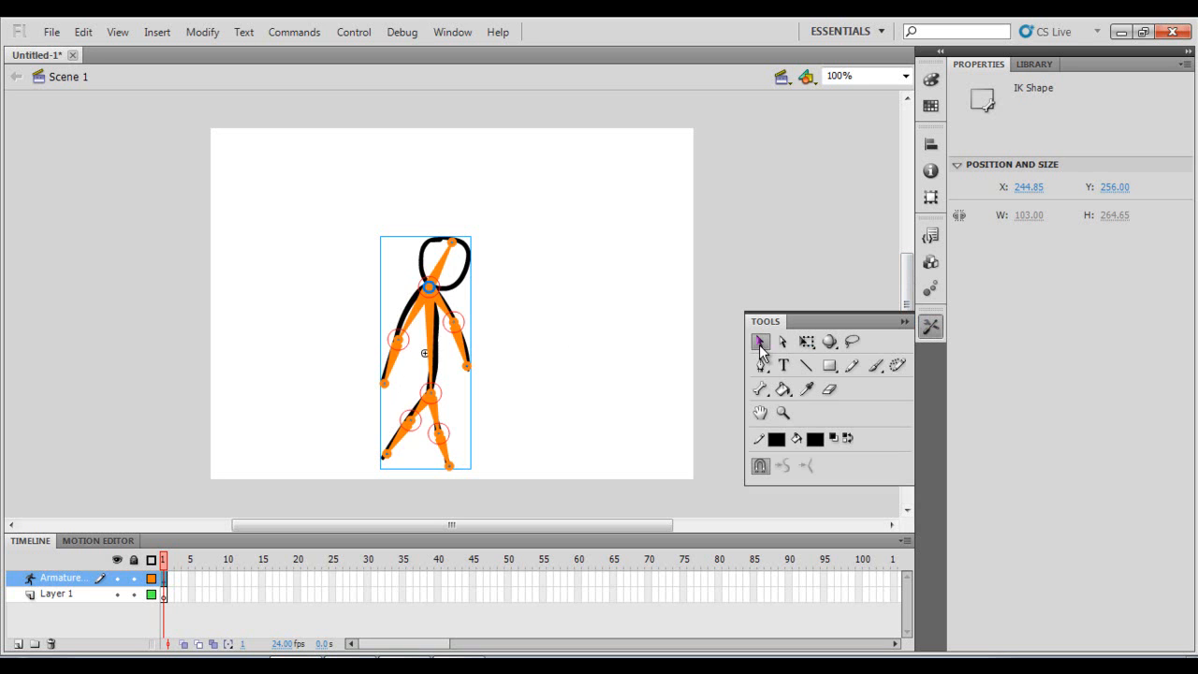
pyautogui.click(446, 245)
pyautogui.moveTo(446, 244); pyautogui.dragTo(428, 234)
pyautogui.moveTo(463, 330)
pyautogui.mouseDown()
pyautogui.moveTo(479, 345)
pyautogui.moveTo(506, 316)
pyautogui.moveTo(461, 384)
pyautogui.moveTo(487, 327)
pyautogui.mouseUp()
pyautogui.moveTo(440, 433); pyautogui.dragTo(384, 438)
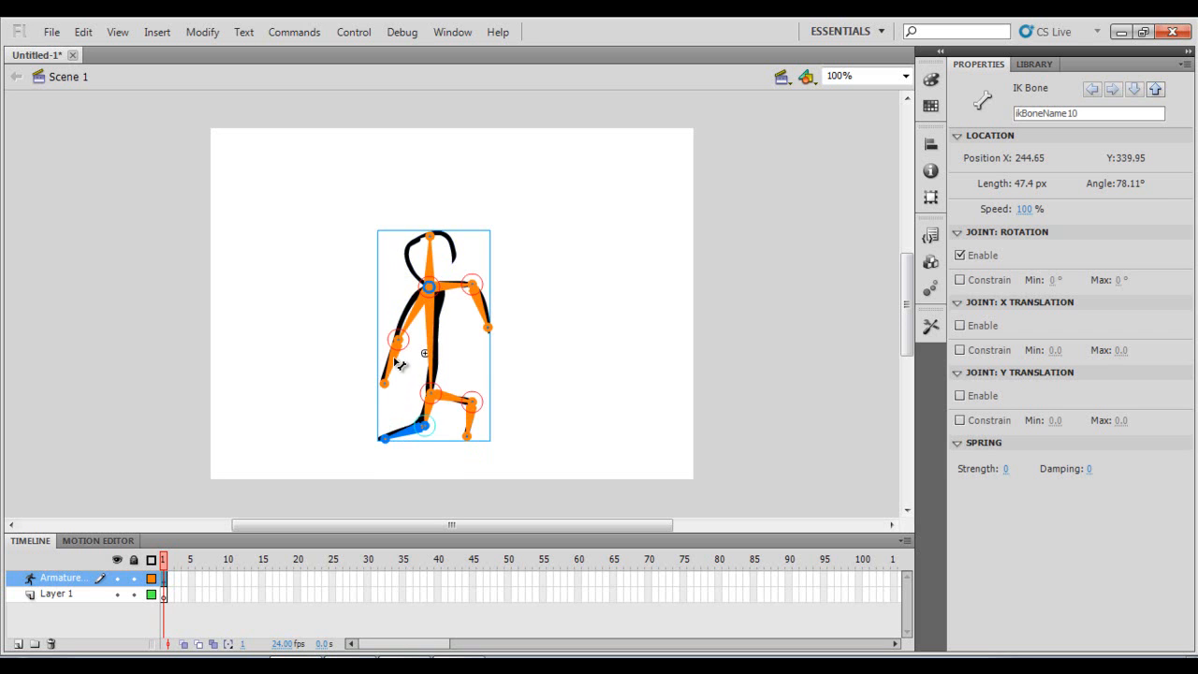
pyautogui.moveTo(405, 346)
pyautogui.mouseDown()
pyautogui.moveTo(387, 375)
pyautogui.moveTo(342, 348)
pyautogui.moveTo(358, 372)
pyautogui.moveTo(383, 356)
pyautogui.mouseUp()
pyautogui.moveTo(495, 337); pyautogui.dragTo(493, 305)
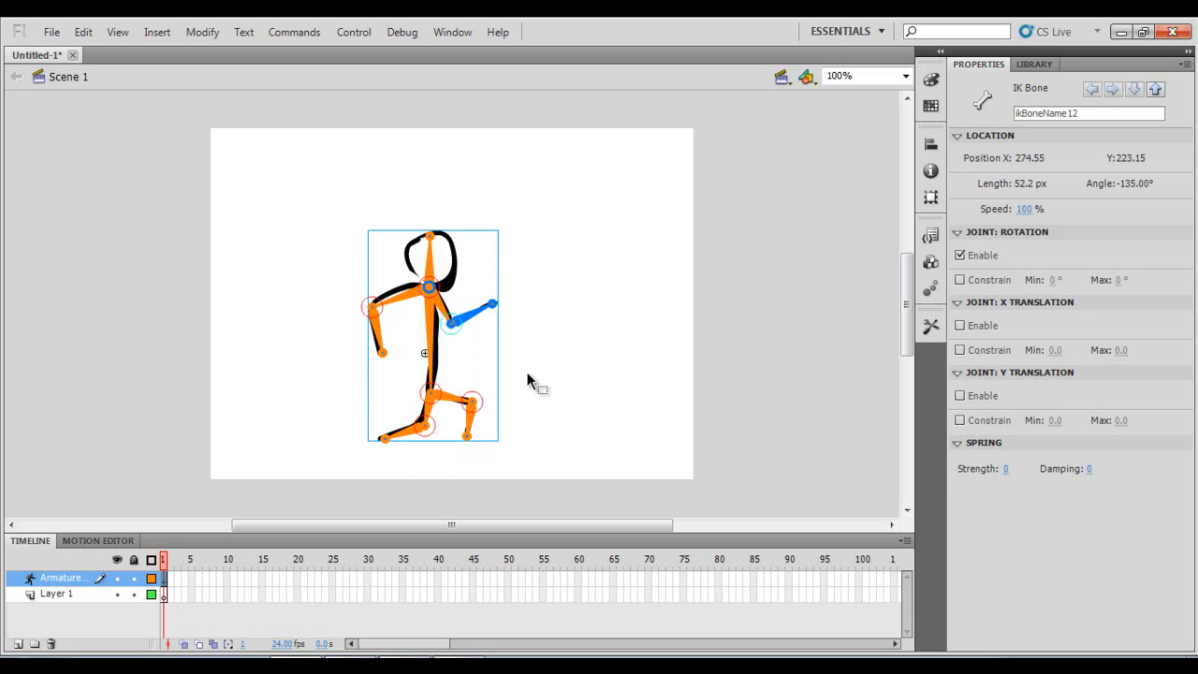
# Raise the figure's front forearm higher and tilt the head slightly backward.
pyautogui.rightClick(498, 337)
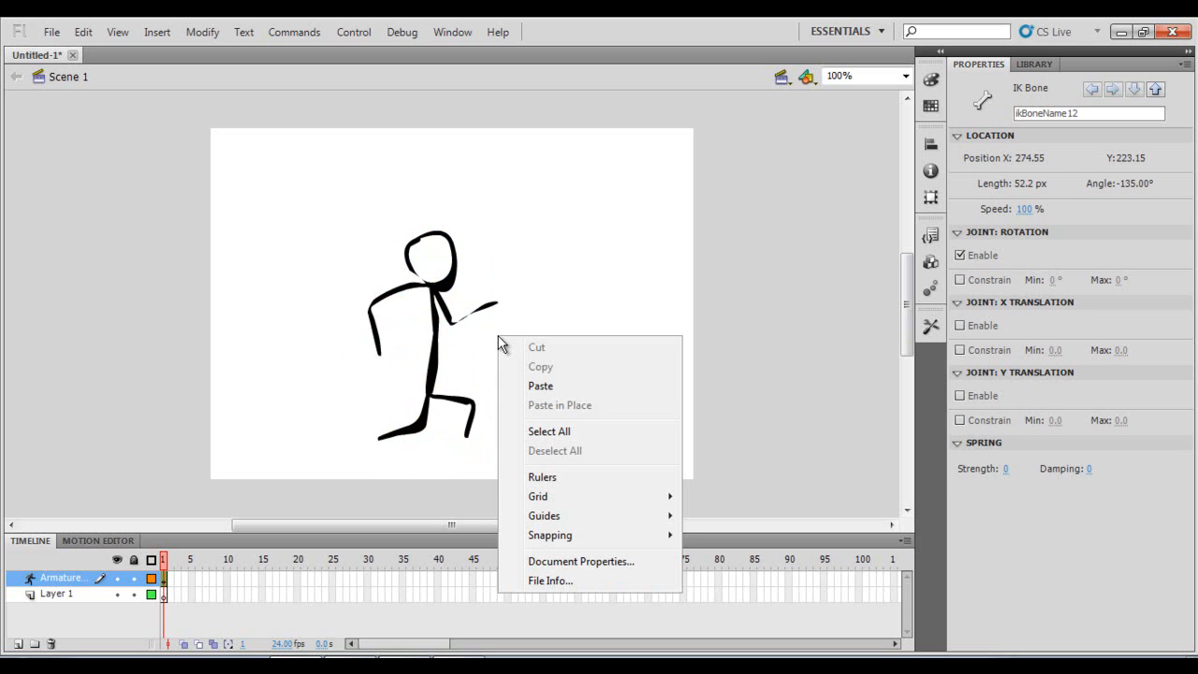
pyautogui.click(500, 291)
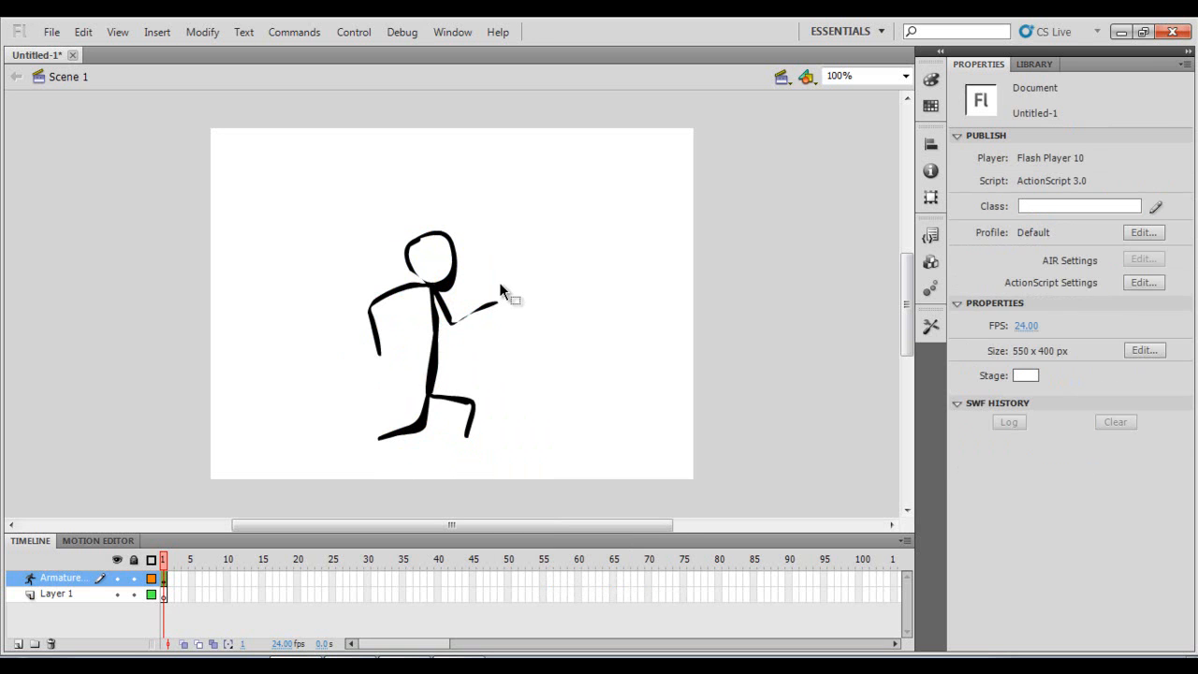
pyautogui.click(454, 326)
pyautogui.moveTo(455, 328); pyautogui.dragTo(496, 271)
pyautogui.click(559, 332)
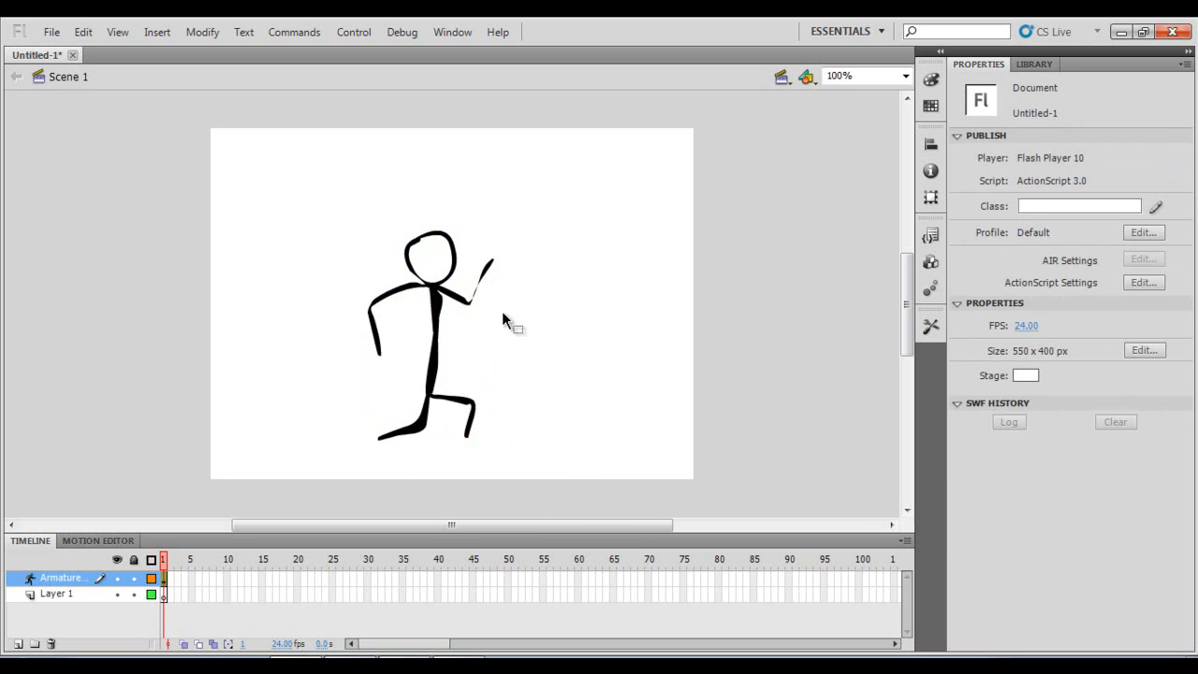
pyautogui.click(439, 318)
pyautogui.moveTo(435, 241); pyautogui.dragTo(426, 238)
pyautogui.click(583, 350)
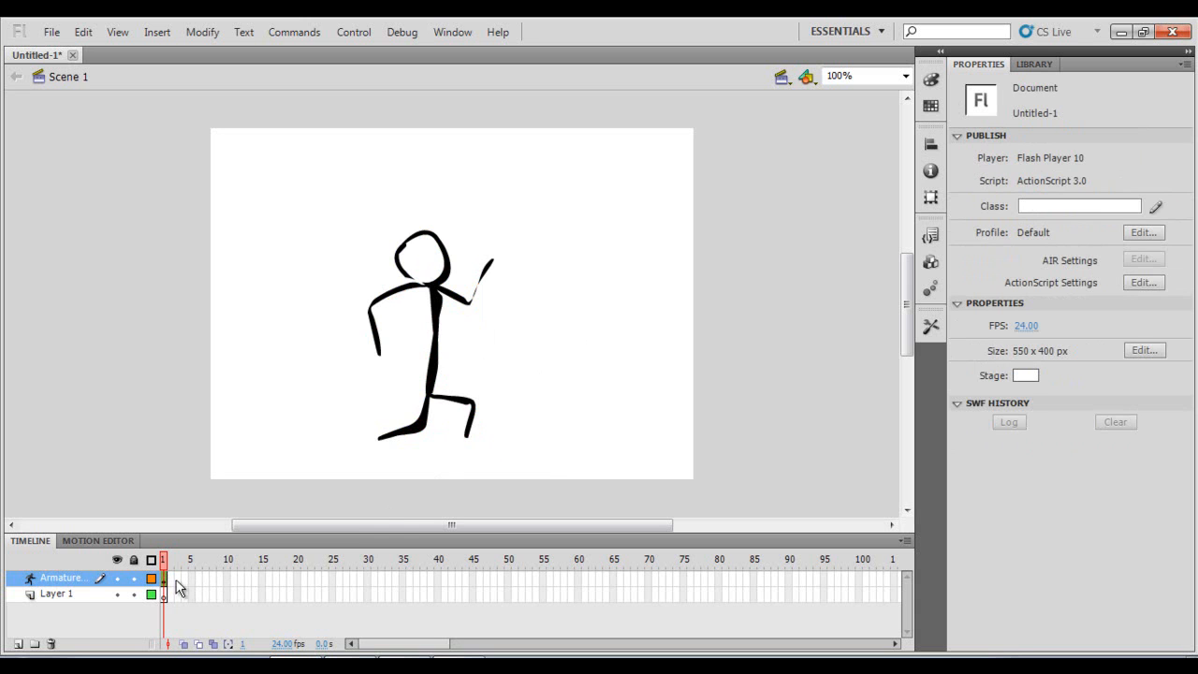
# Extend the armature span to frame 30 and pose the figure standing there, with legs straightened, arms lowered and head upright.
pyautogui.moveTo(165, 578); pyautogui.dragTo(373, 583)
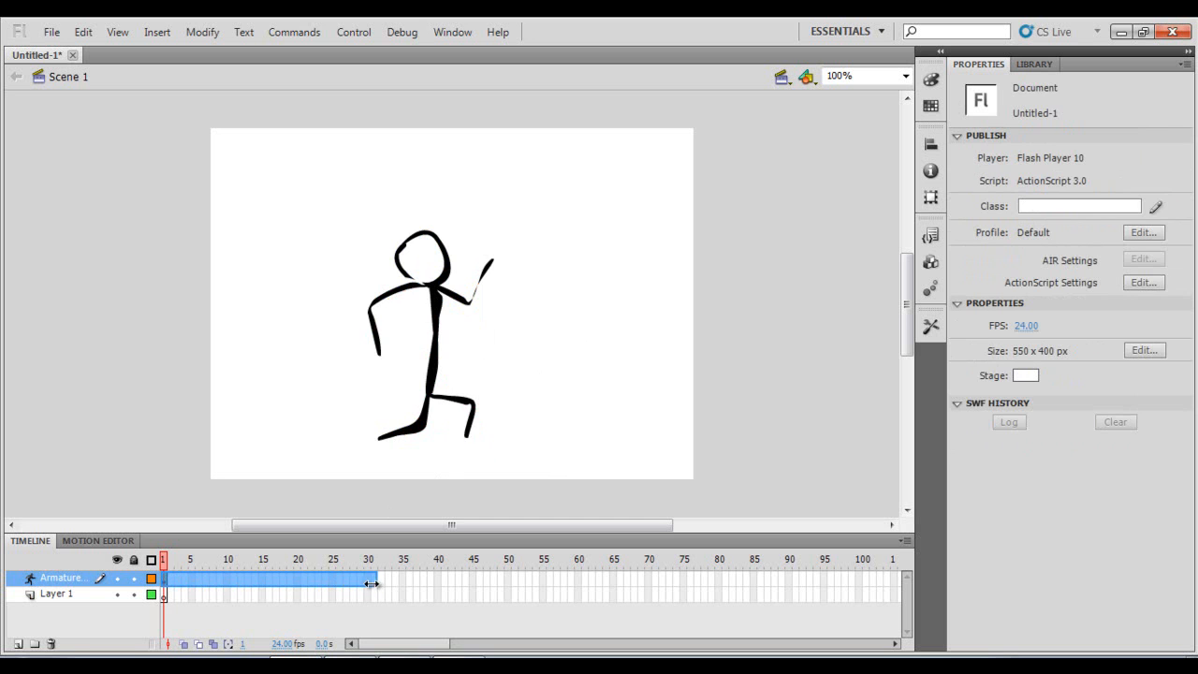
pyautogui.click(368, 582)
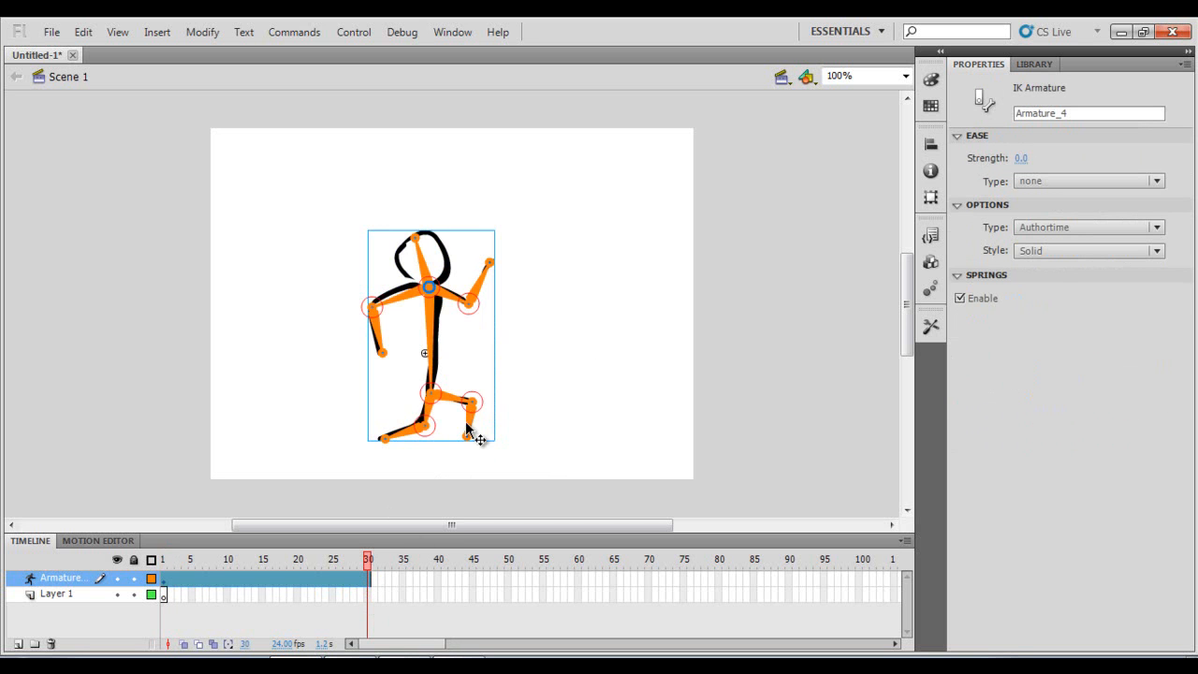
pyautogui.moveTo(471, 440); pyautogui.dragTo(458, 479)
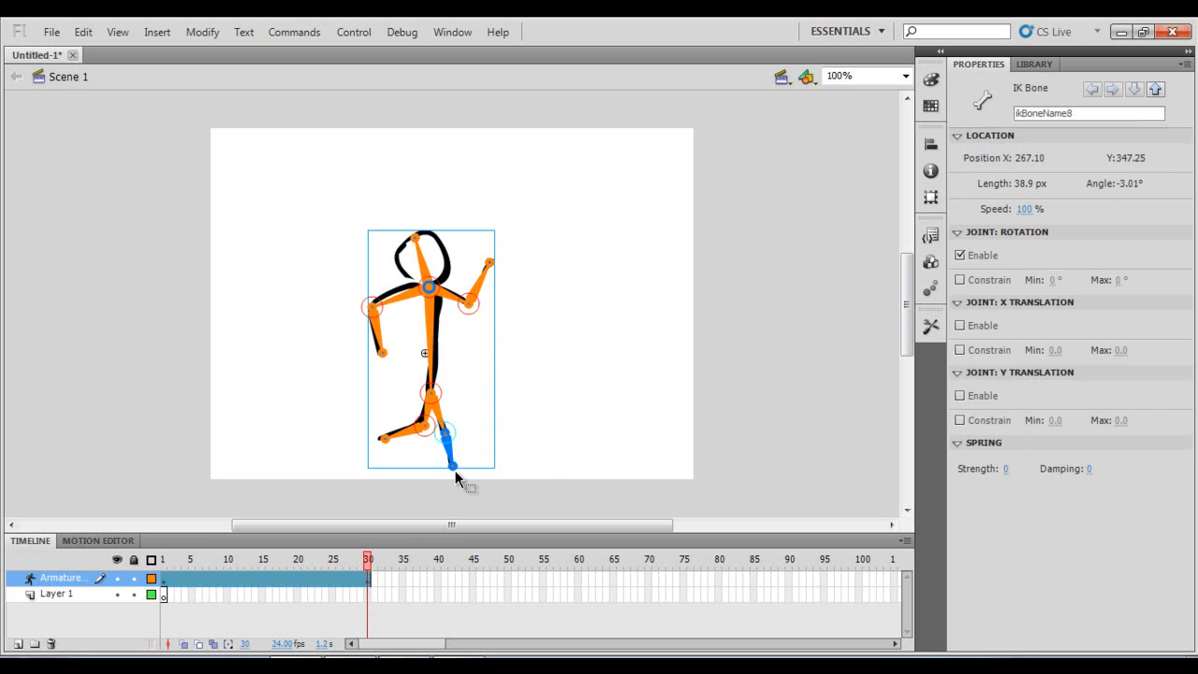
pyautogui.moveTo(493, 264); pyautogui.dragTo(497, 402)
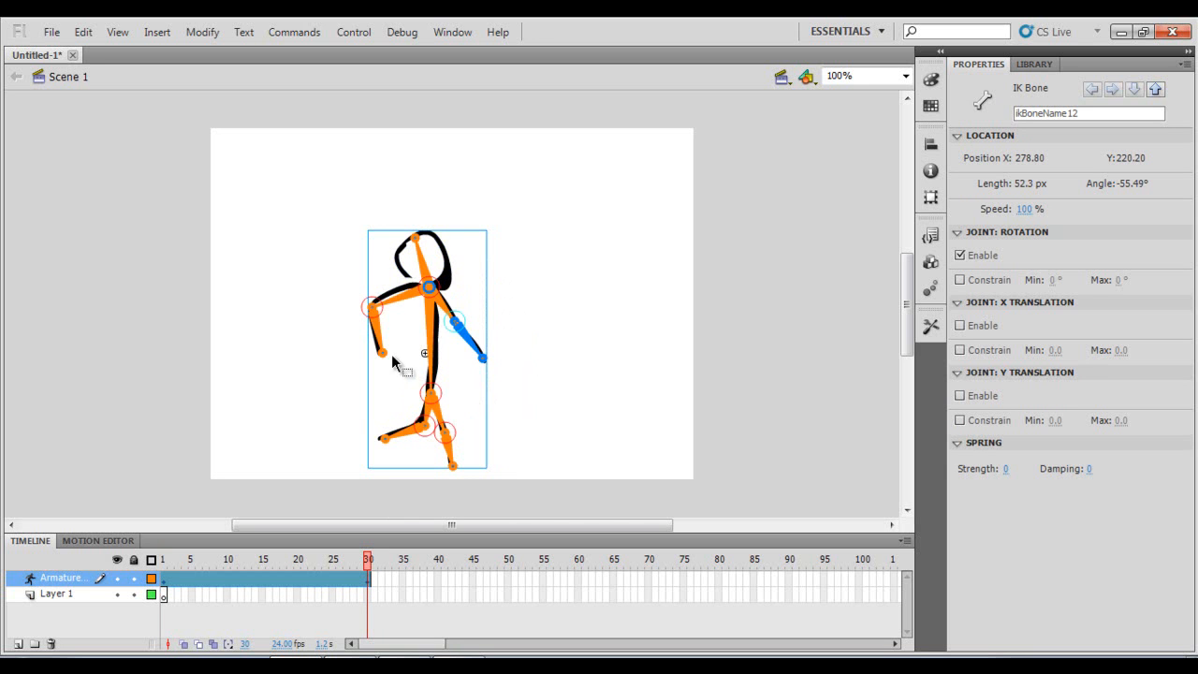
pyautogui.moveTo(386, 354); pyautogui.dragTo(385, 385)
pyautogui.moveTo(389, 446); pyautogui.dragTo(406, 468)
pyautogui.moveTo(418, 249); pyautogui.dragTo(432, 239)
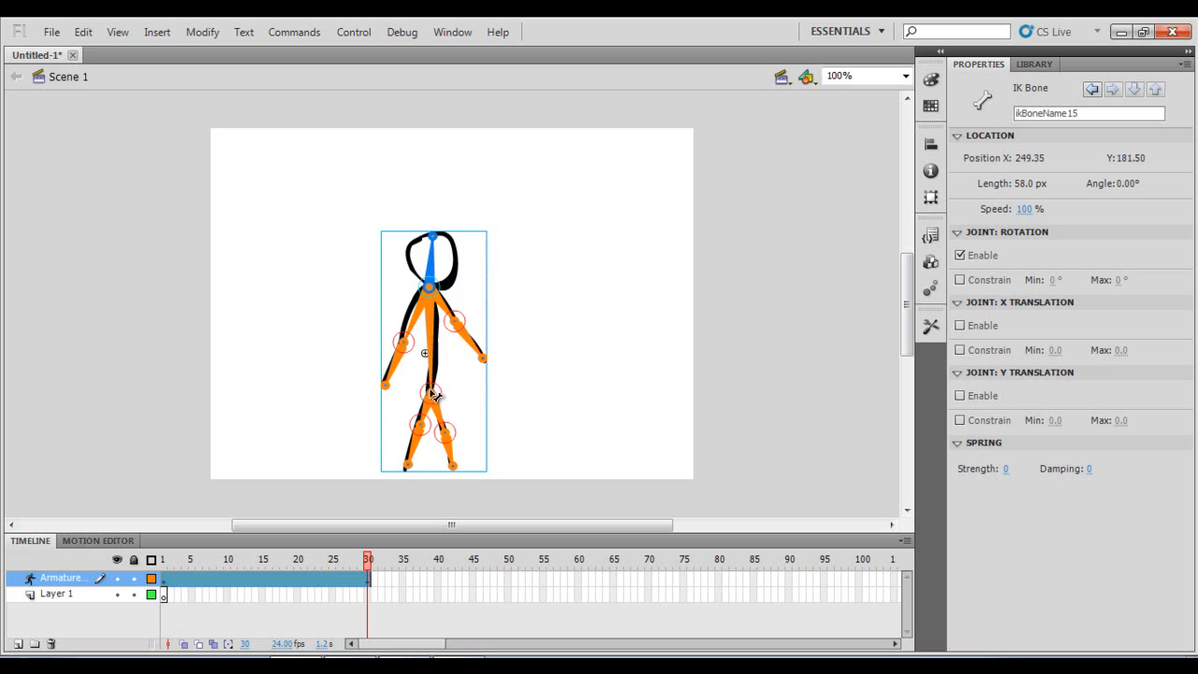
pyautogui.moveTo(441, 397); pyautogui.dragTo(461, 371)
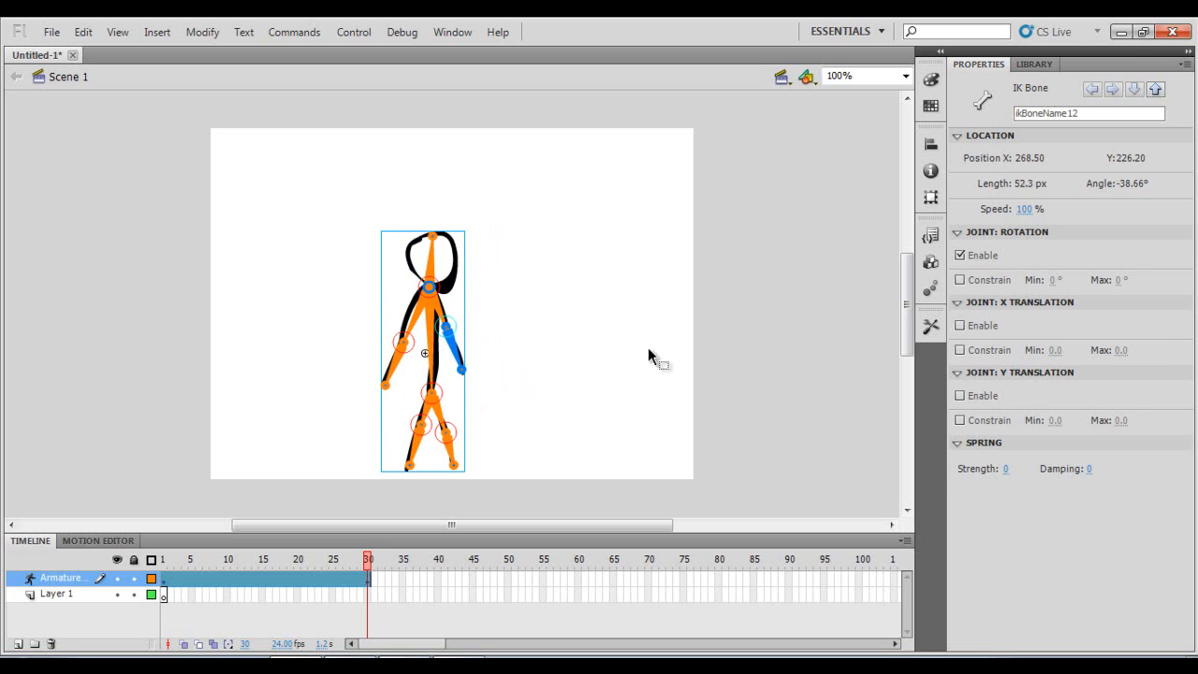
pyautogui.click(613, 348)
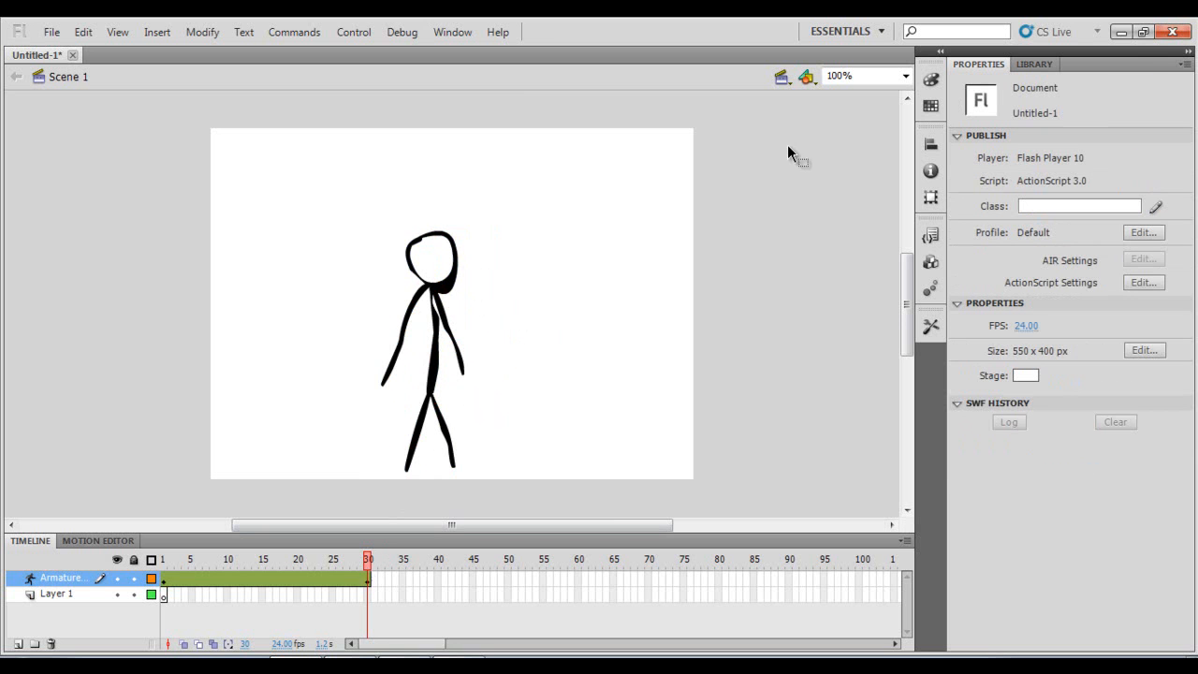
pyautogui.click(786, 82)
pyautogui.click(798, 96)
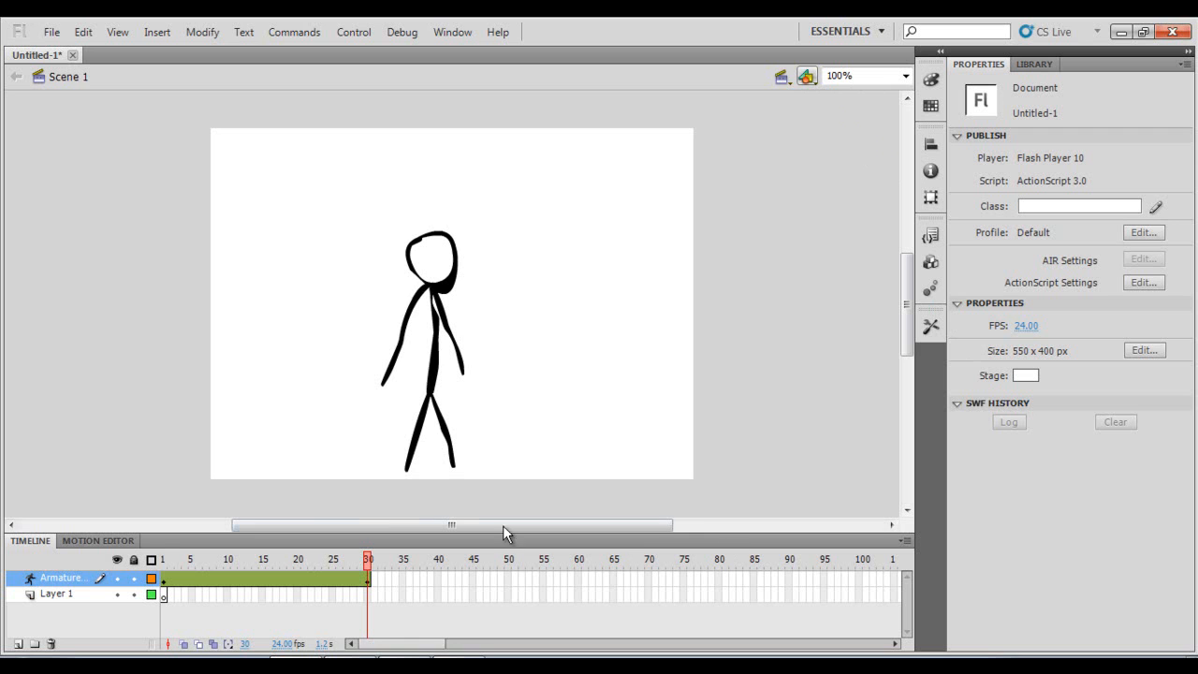
pyautogui.click(113, 541)
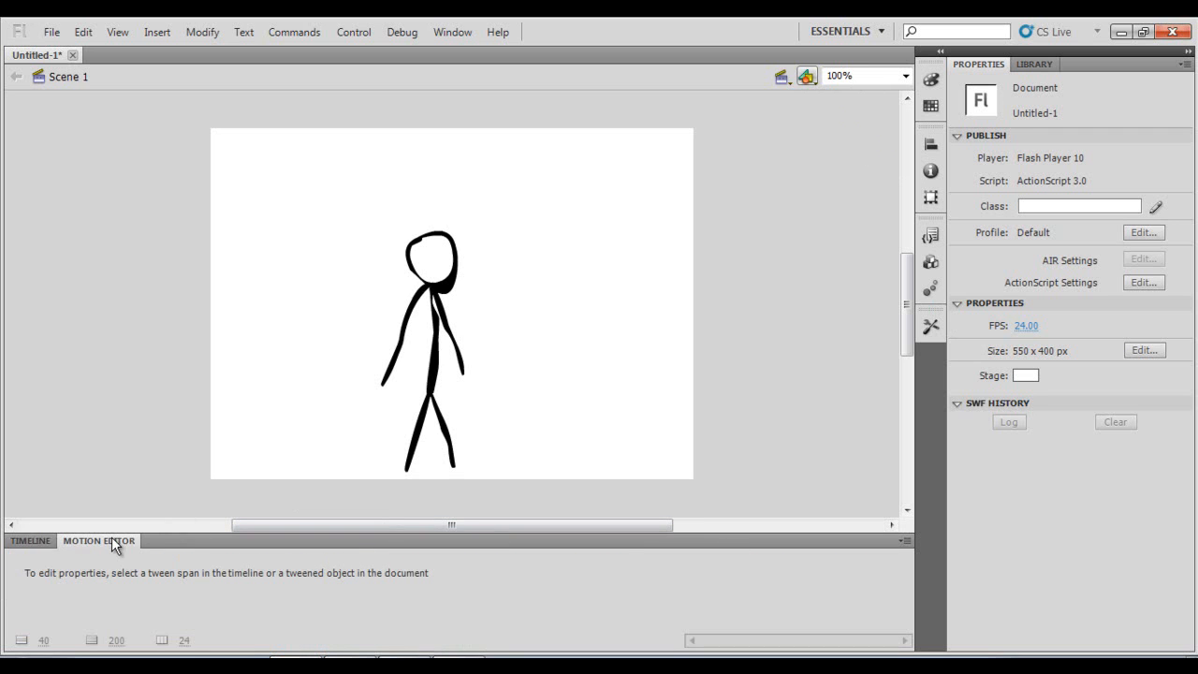
# Play the armature animation in the timeline from frame 1 to review the transition between the two poses.
pyautogui.click(30, 541)
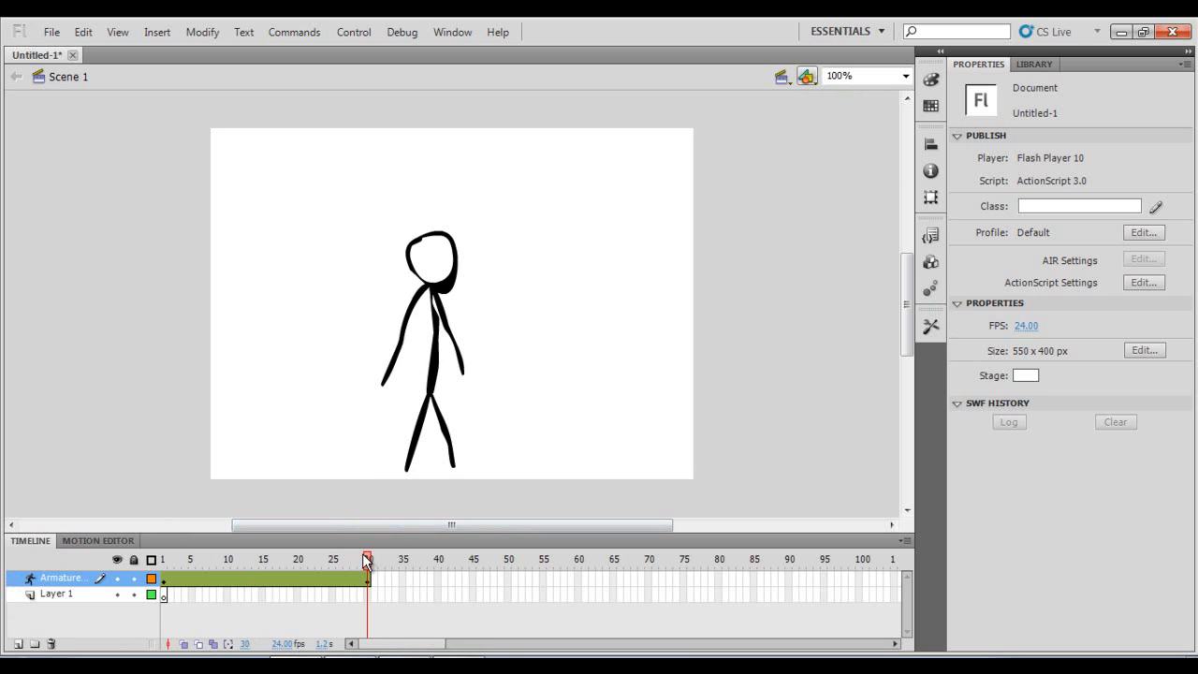
pyautogui.moveTo(368, 554); pyautogui.dragTo(147, 550)
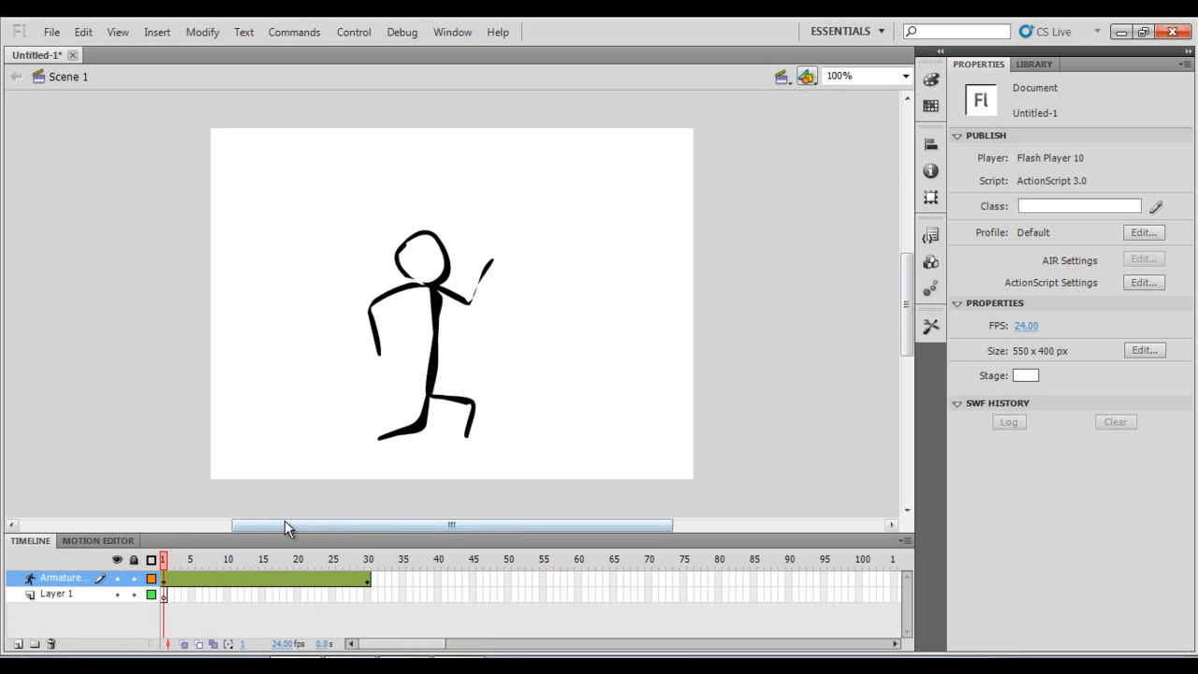
pyautogui.press('Return')
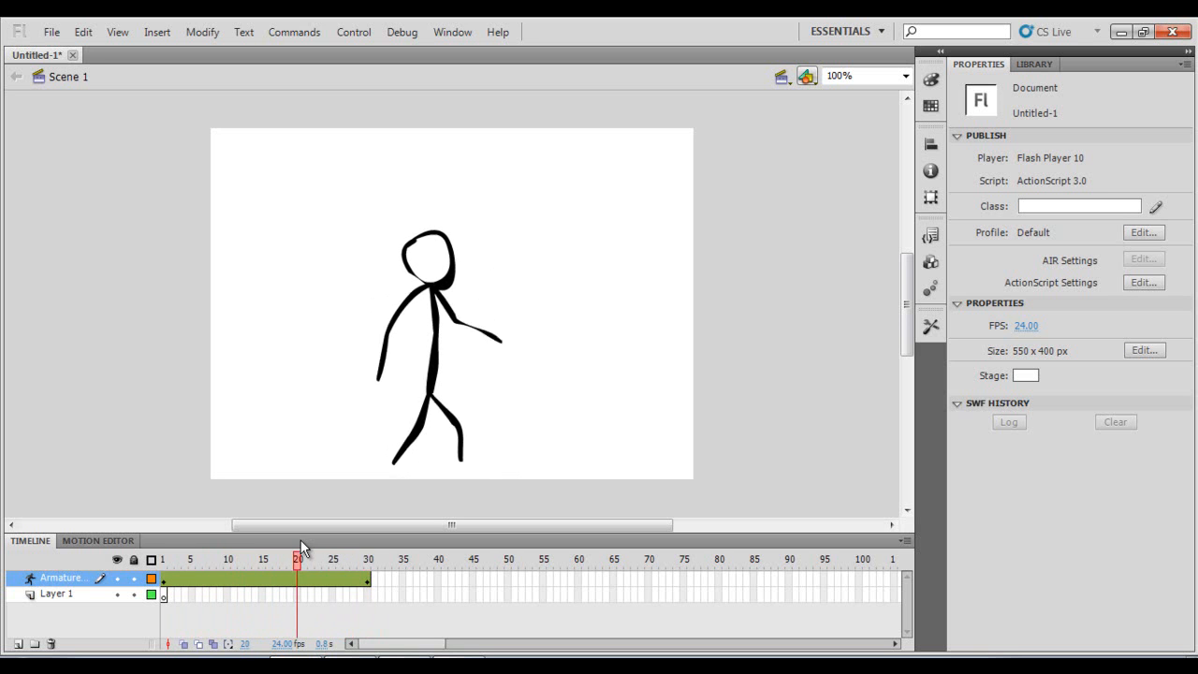
# Pose the figure at frame 18 with both arms spread out sideways, the front knee raised and the back leg bent at the knee.
pyautogui.moveTo(368, 566); pyautogui.dragTo(286, 562)
pyautogui.click(432, 311)
pyautogui.moveTo(394, 338); pyautogui.dragTo(354, 307)
pyautogui.moveTo(342, 332); pyautogui.dragTo(318, 289)
pyautogui.moveTo(462, 325); pyautogui.dragTo(471, 298)
pyautogui.moveTo(477, 422); pyautogui.dragTo(482, 411)
pyautogui.moveTo(419, 440); pyautogui.dragTo(384, 439)
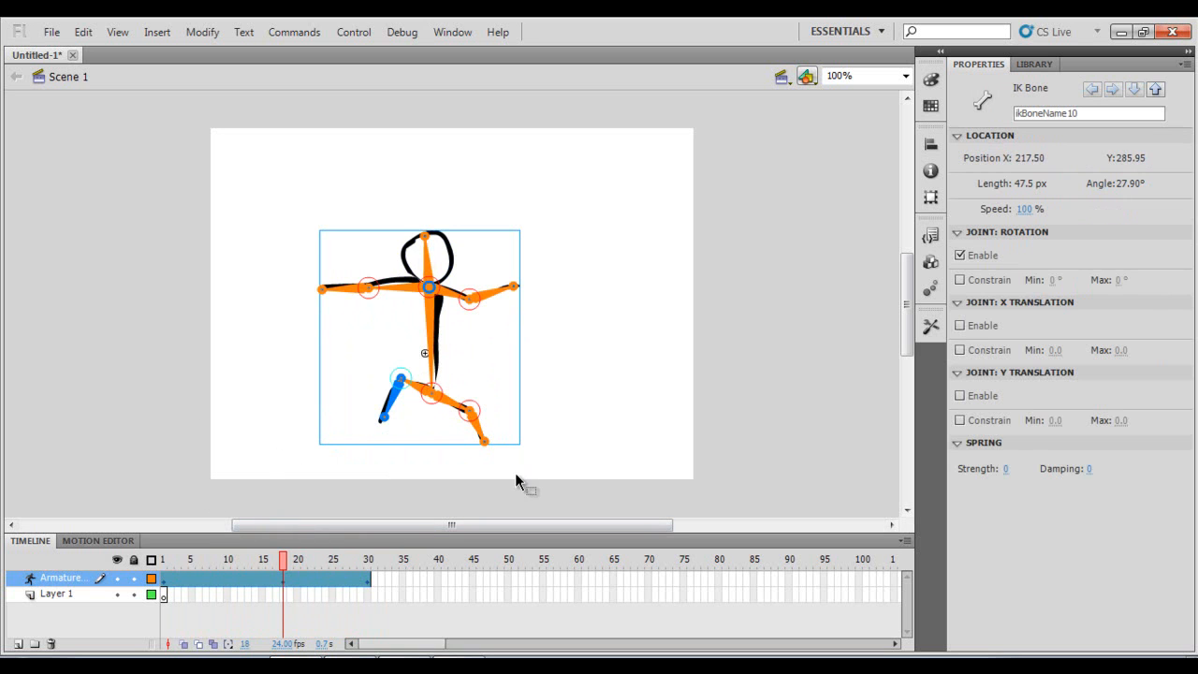
# Pose the figure's upper body at frame 19 with the head tilted forward and both forearms lowered from bent elbows.
pyautogui.click(287, 563)
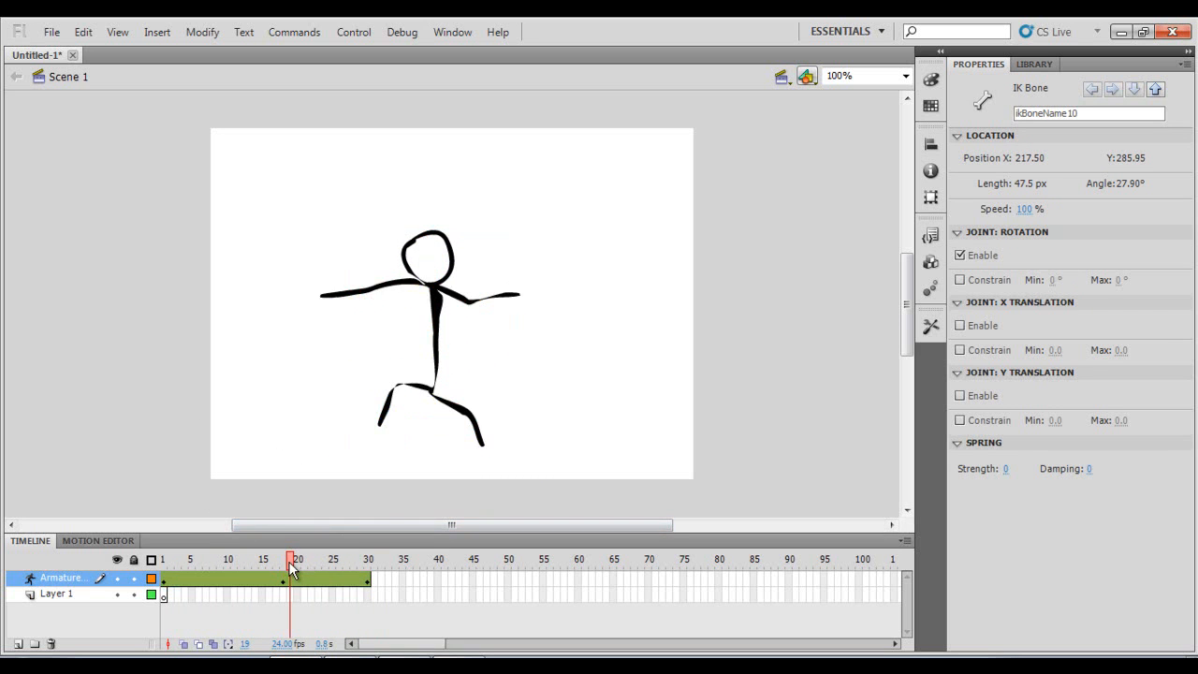
pyautogui.click(416, 459)
pyautogui.click(434, 342)
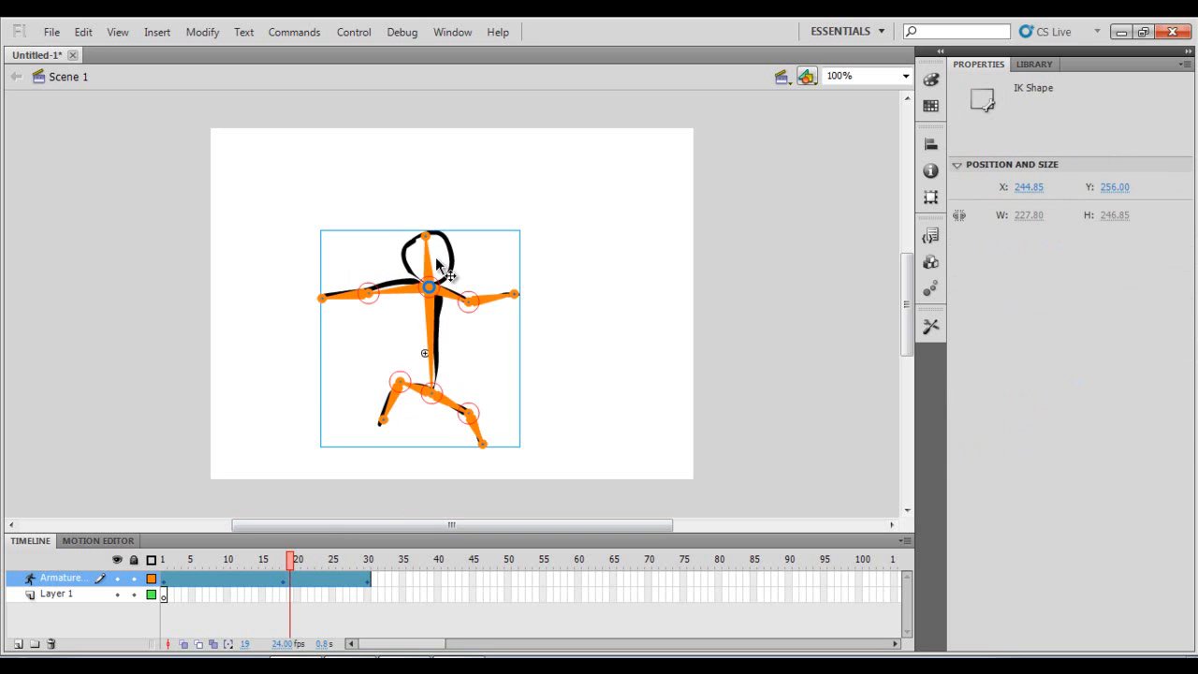
pyautogui.moveTo(432, 238); pyautogui.dragTo(454, 243)
pyautogui.moveTo(470, 298); pyautogui.dragTo(461, 360)
pyautogui.moveTo(326, 302); pyautogui.dragTo(349, 318)
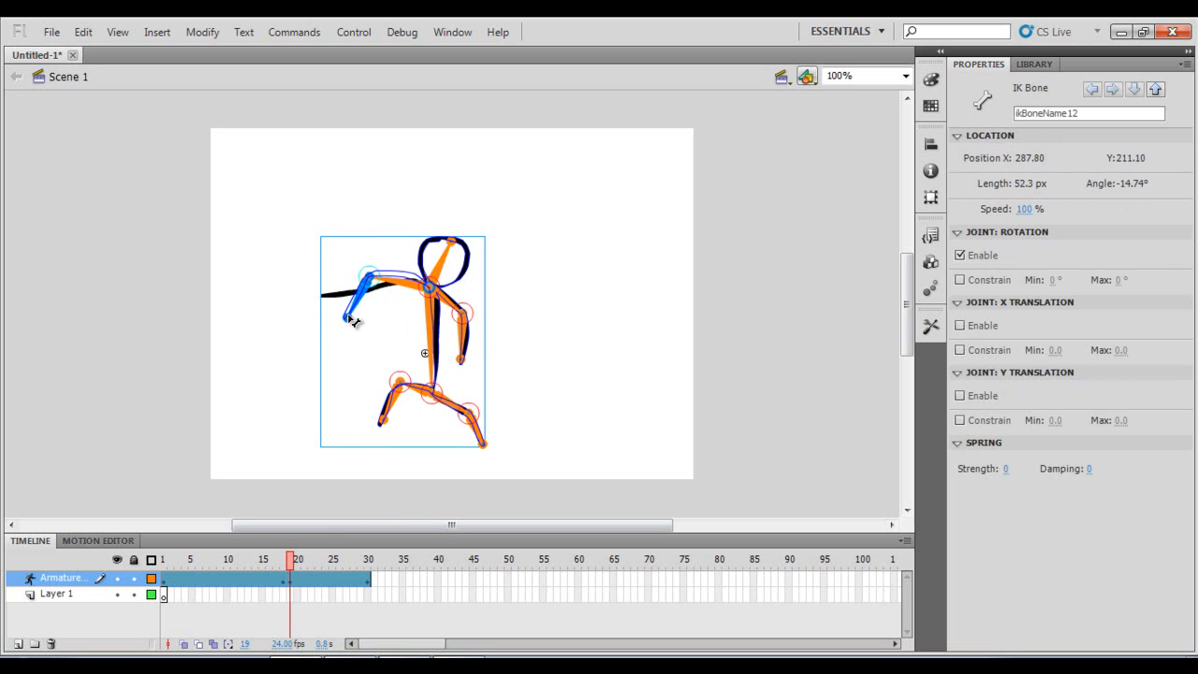
# Try to lower the figure's bent back leg at frame 19, and undo the resulting torso shift.
pyautogui.moveTo(404, 391); pyautogui.dragTo(421, 447)
pyautogui.hotkey('ctrl', 'z')
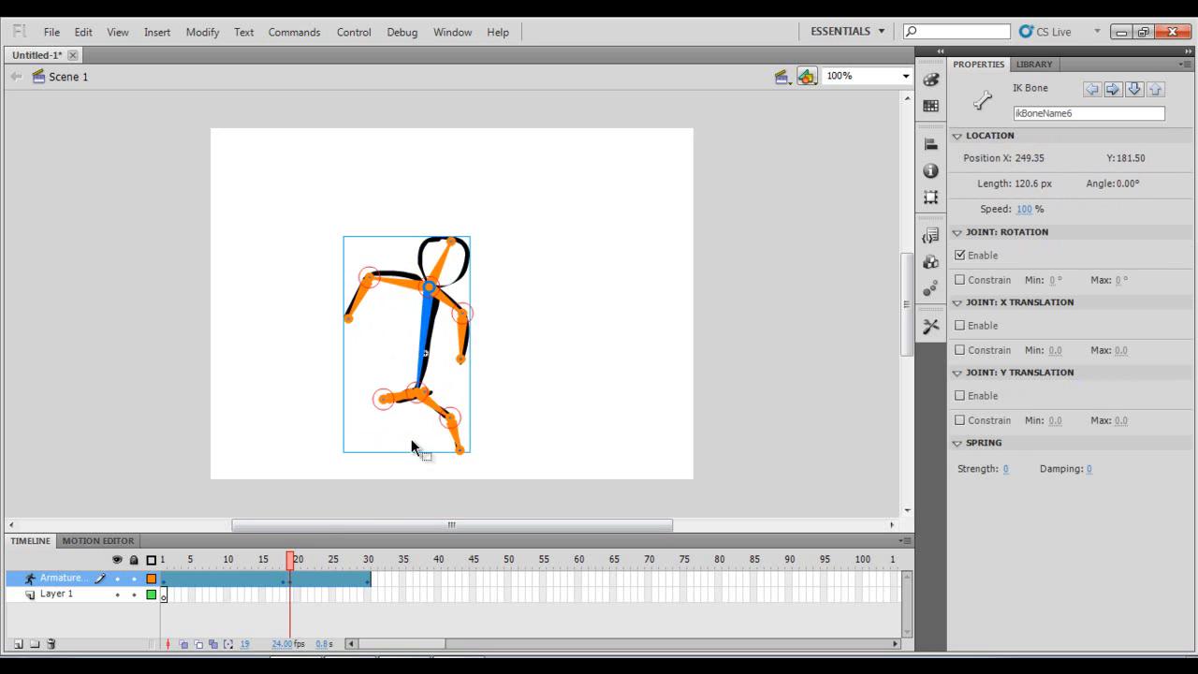
pyautogui.hotkey('ctrl', 'z')
pyautogui.hotkey('ctrl', 'z')
pyautogui.hotkey('ctrl', 'z')
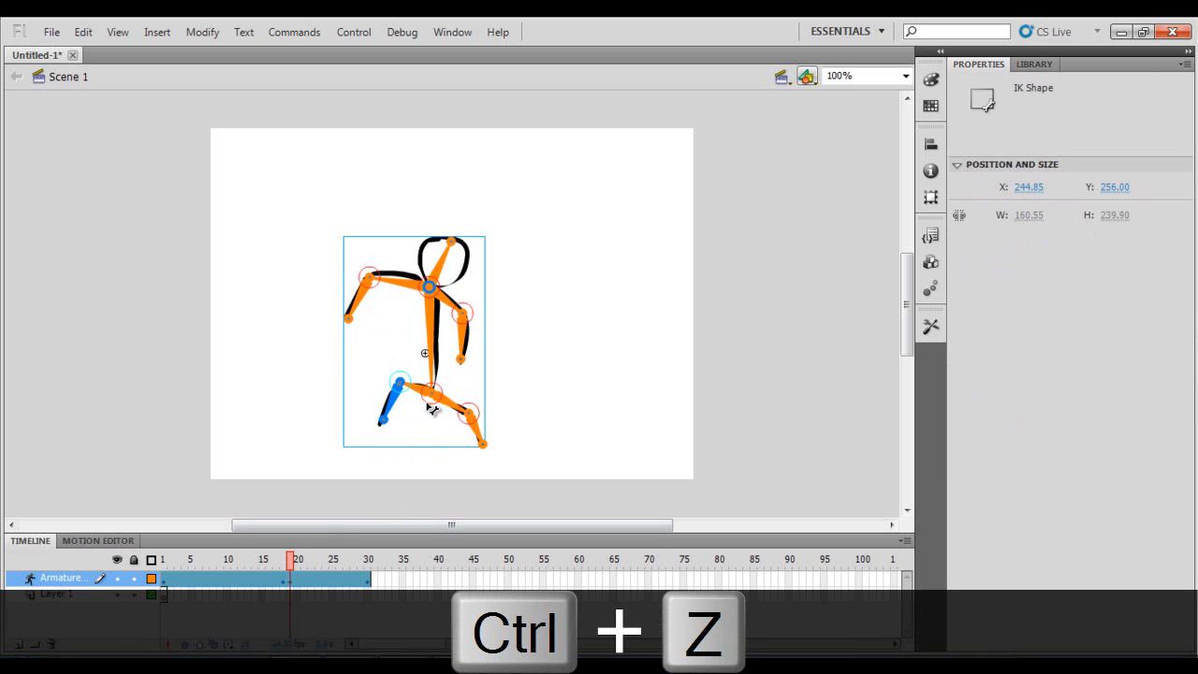
# Lower the back leg, straighten the front leg downward and swing the hips slightly backward at frame 19.
pyautogui.moveTo(387, 428); pyautogui.dragTo(375, 446)
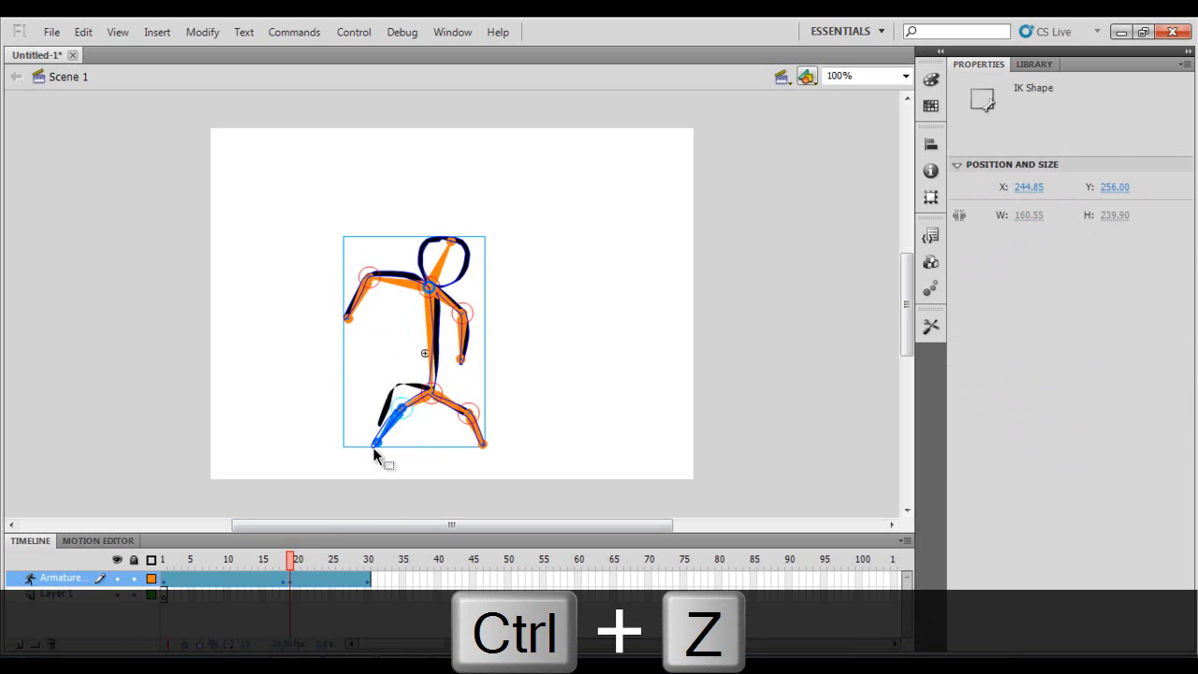
pyautogui.moveTo(483, 448); pyautogui.dragTo(431, 496)
pyautogui.moveTo(431, 339); pyautogui.dragTo(466, 386)
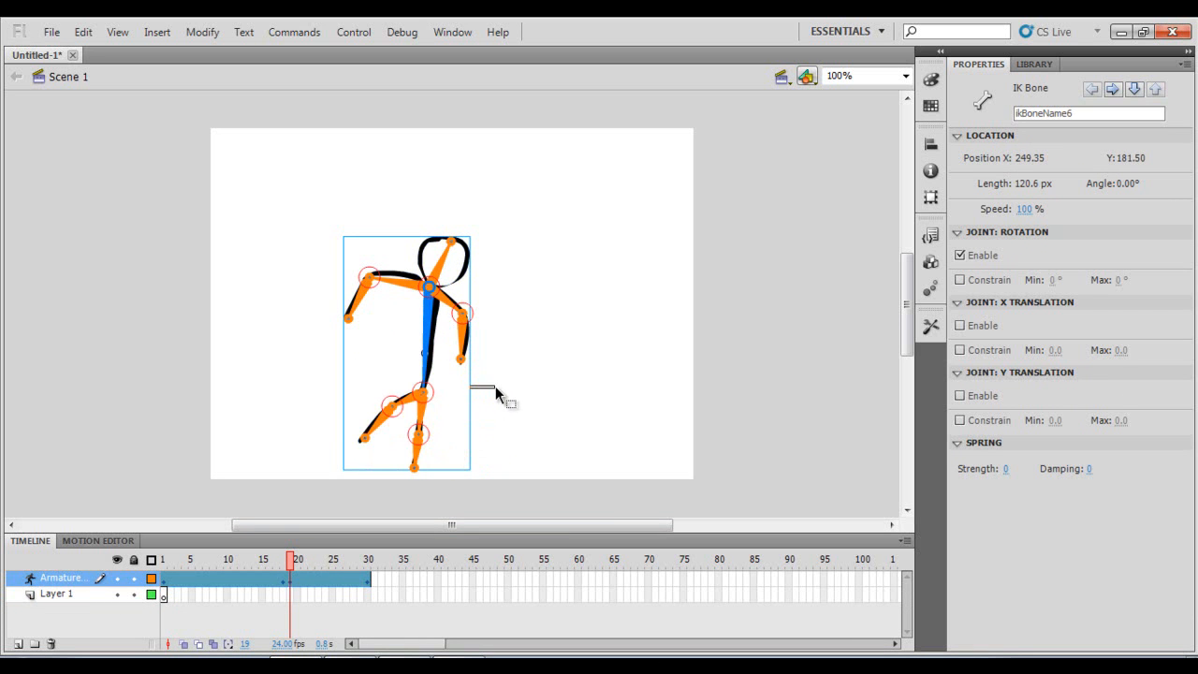
pyautogui.click(470, 401)
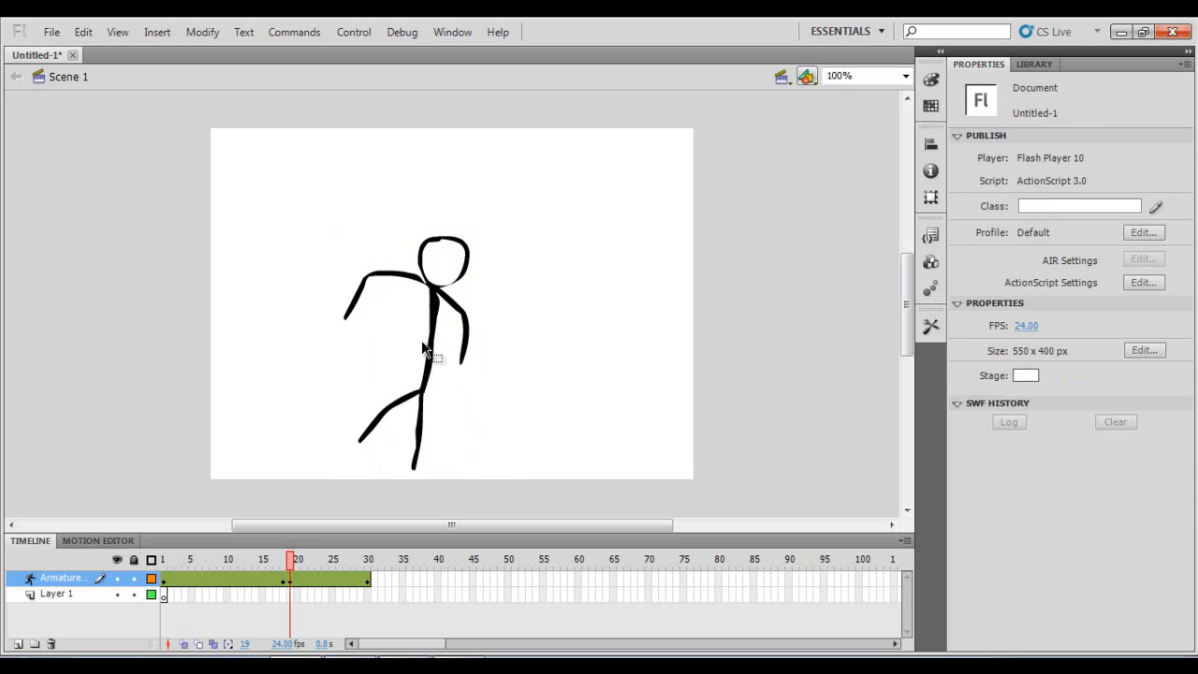
# Select the whole figure at frame 19 and lean it strongly forward about the neck joint.
pyautogui.click(433, 295)
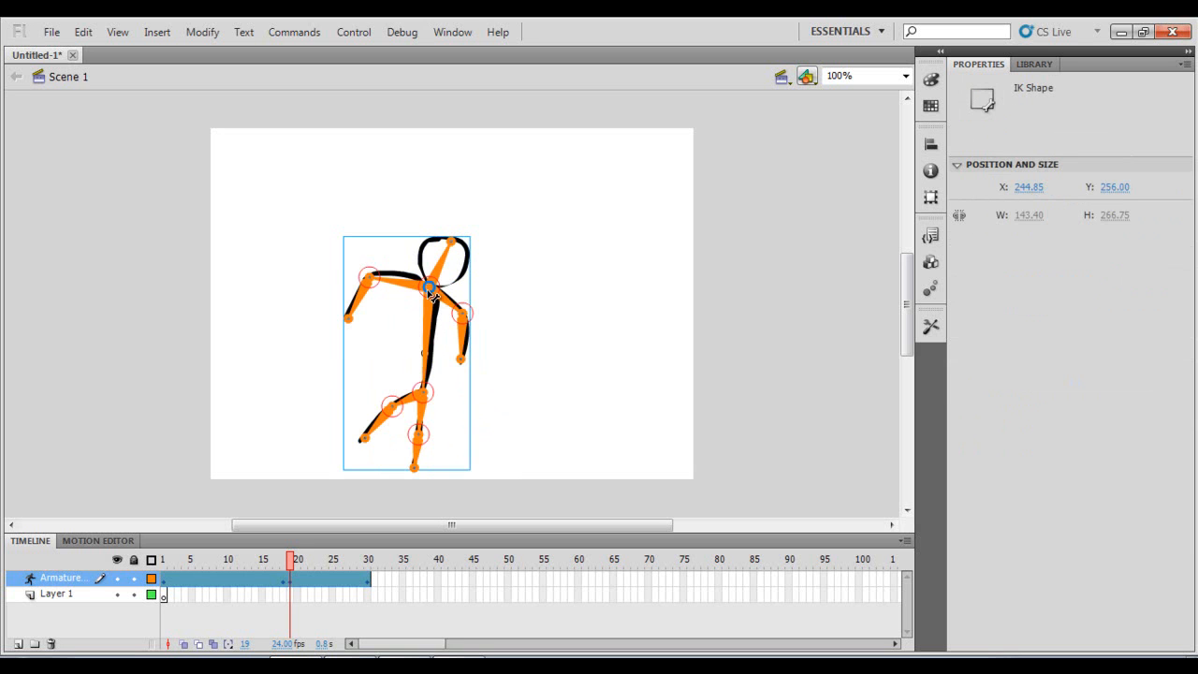
pyautogui.click(365, 353)
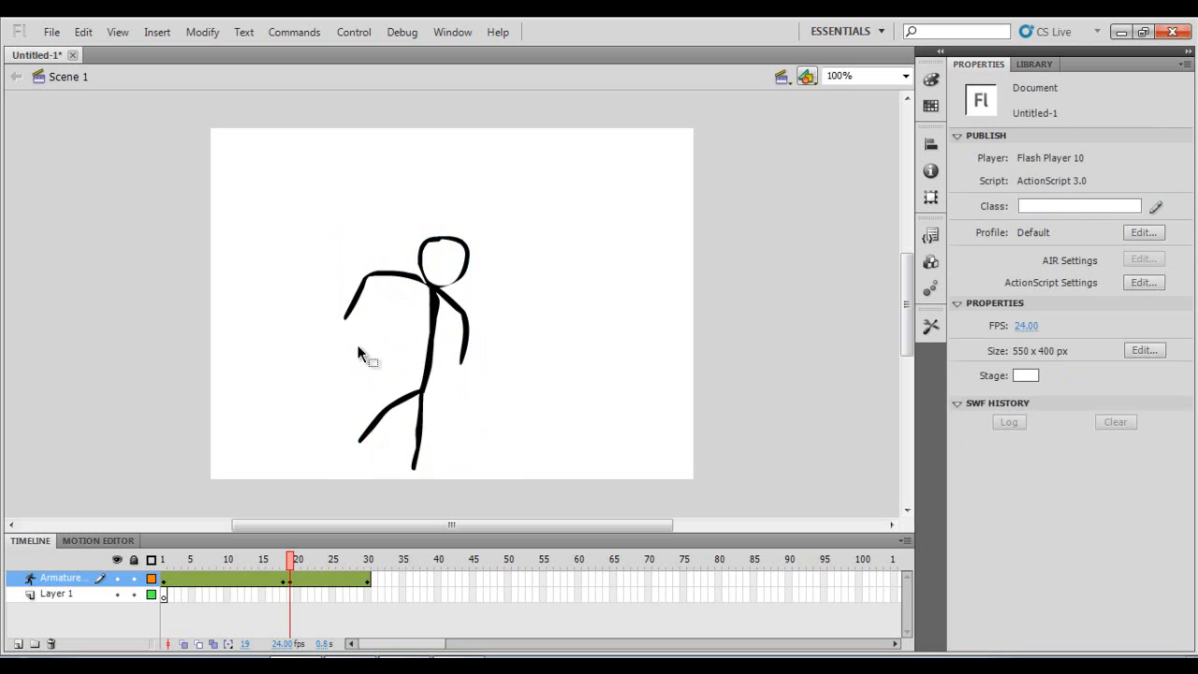
pyautogui.moveTo(335, 245); pyautogui.dragTo(476, 427)
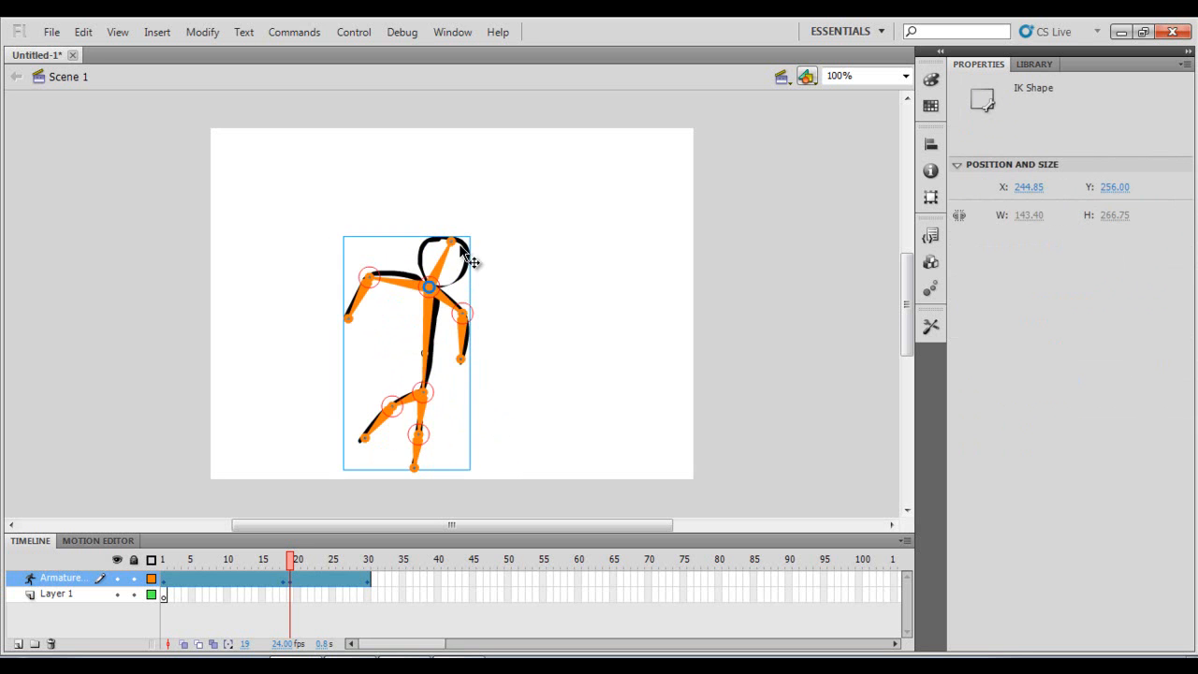
pyautogui.moveTo(431, 288); pyautogui.dragTo(494, 326)
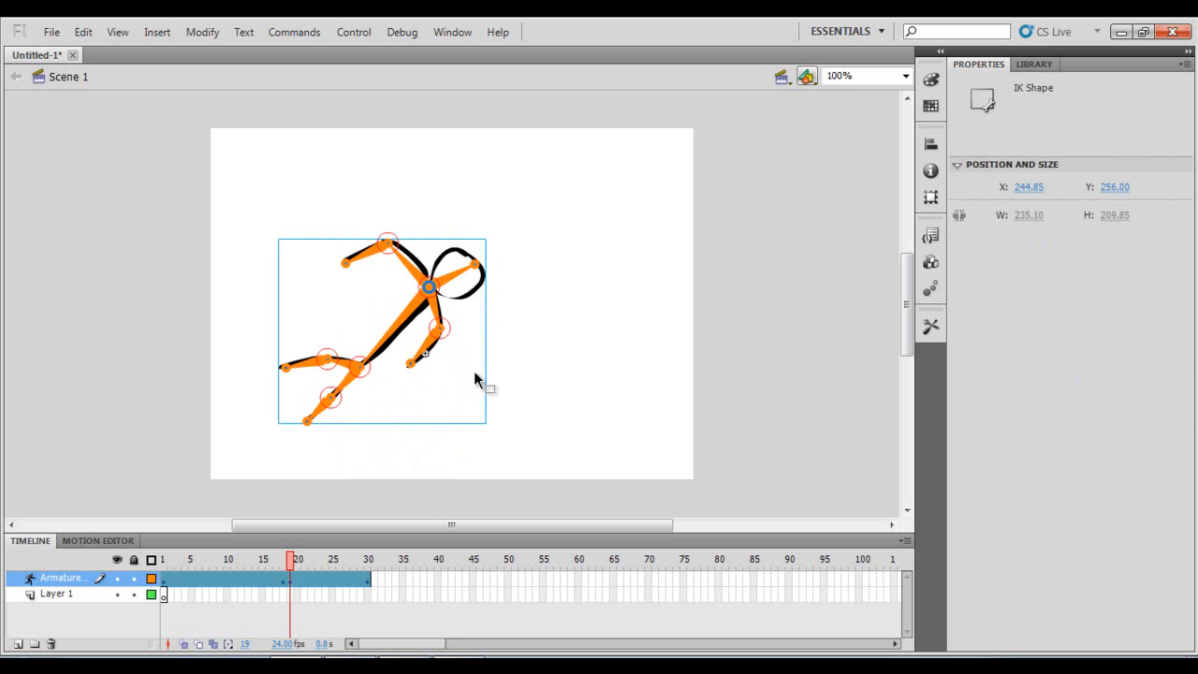
# Play the animation through to frame 30 and compare the pose at frame 18.
pyautogui.press('Return')
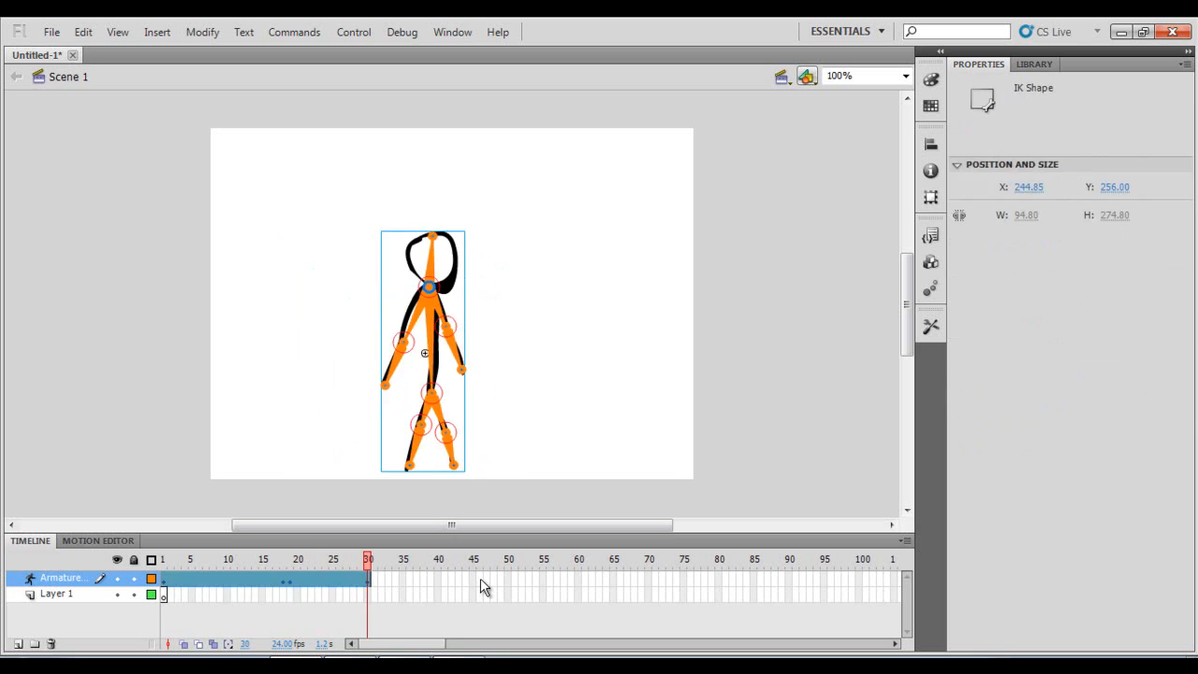
pyautogui.press('Return')
pyautogui.press('Return')
pyautogui.moveTo(298, 559); pyautogui.dragTo(285, 563)
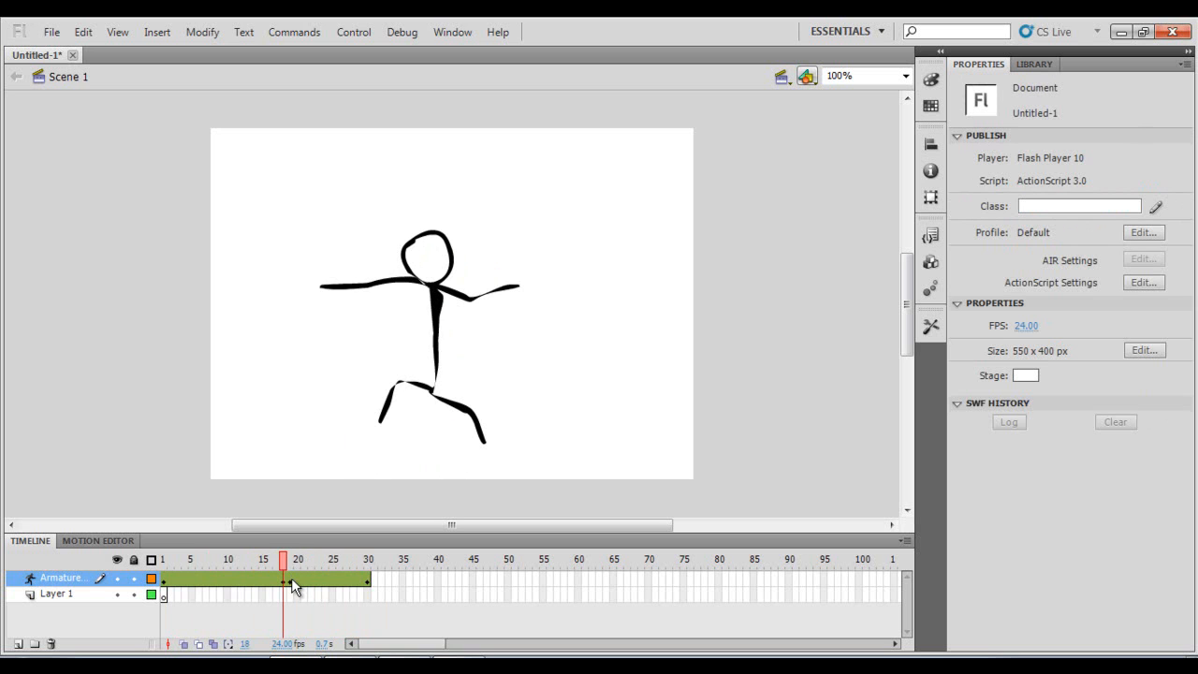
# Try to reposition the frame 19 pose within the armature span on the timeline.
pyautogui.click(293, 582)
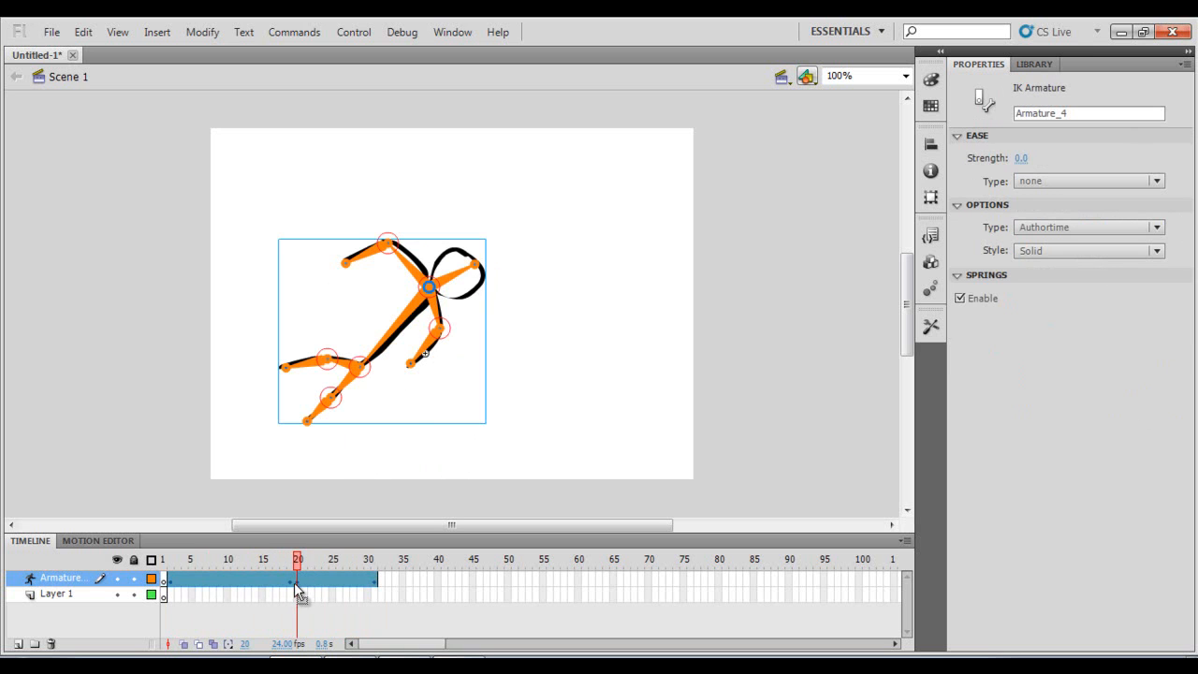
pyautogui.moveTo(305, 576); pyautogui.dragTo(283, 582)
pyautogui.click(423, 574)
pyautogui.press(',')
pyautogui.press(',')
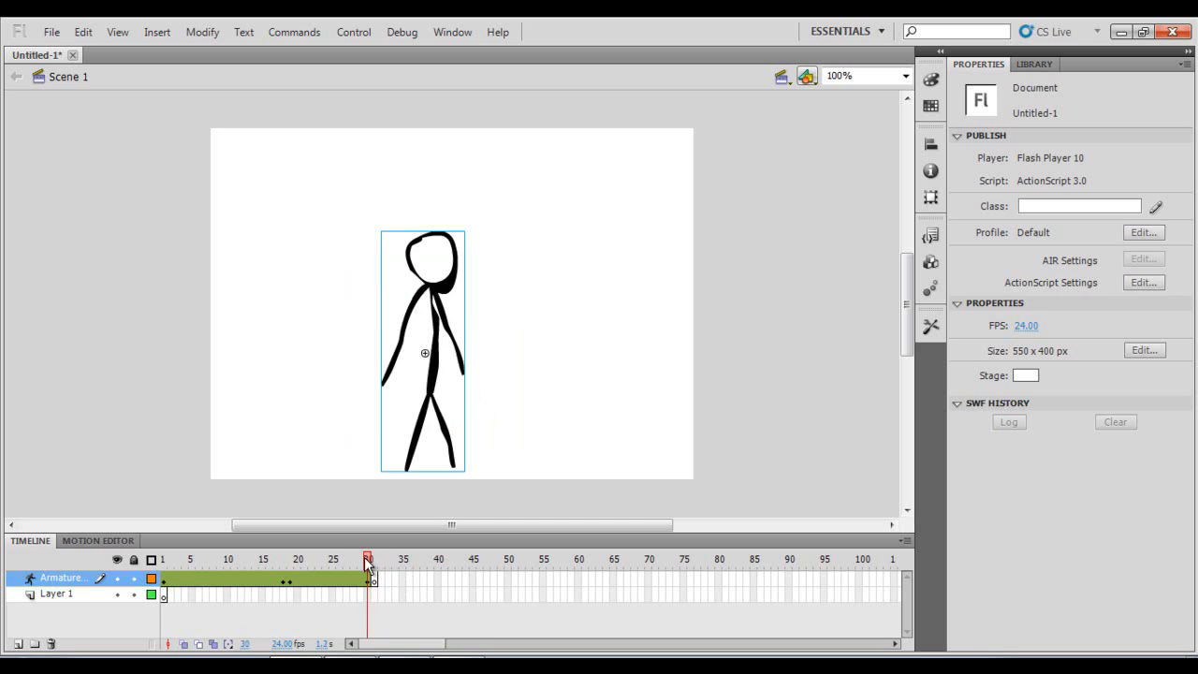
pyautogui.click(339, 580)
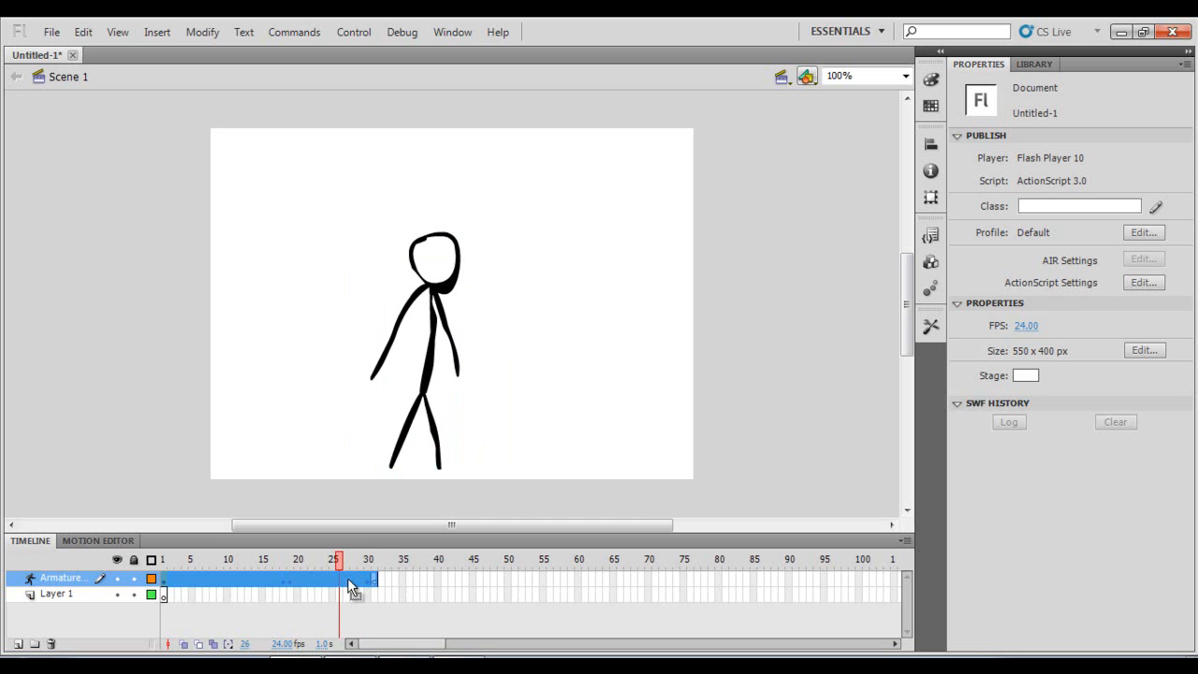
pyautogui.moveTo(349, 581); pyautogui.dragTo(349, 581)
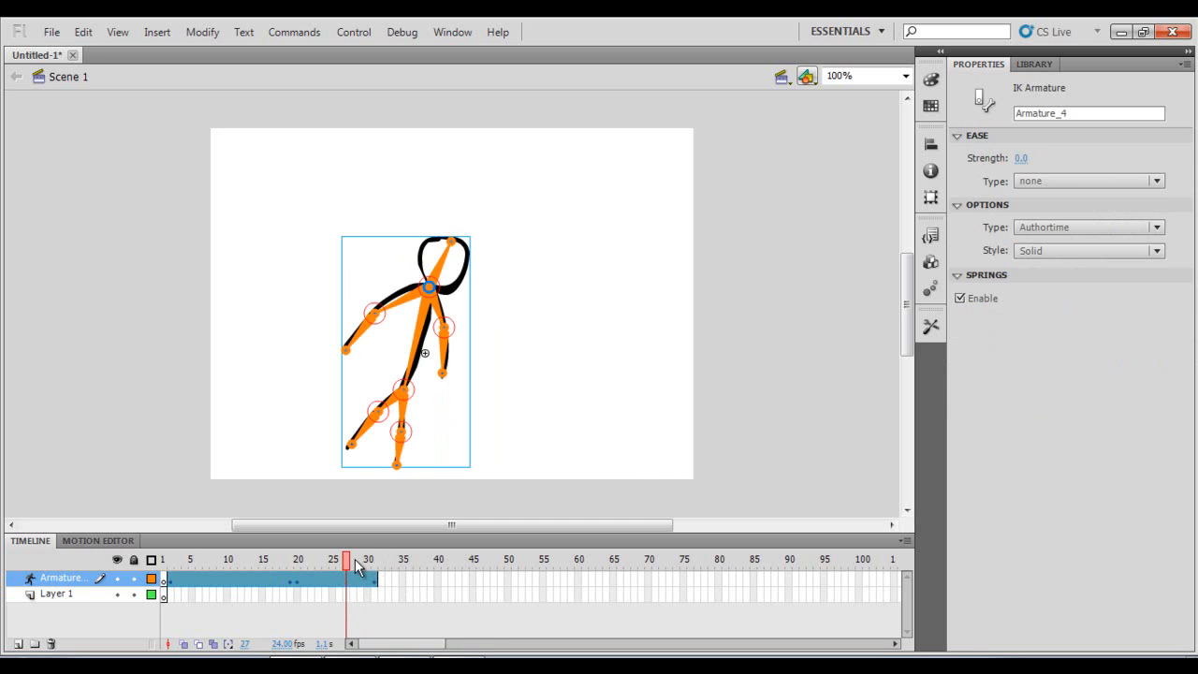
# Undo the armature span shifts and all pose changes made at frame 19.
pyautogui.hotkey('ctrl', 'z')
pyautogui.hotkey('ctrl', 'z')
pyautogui.hotkey('ctrl', 'z')
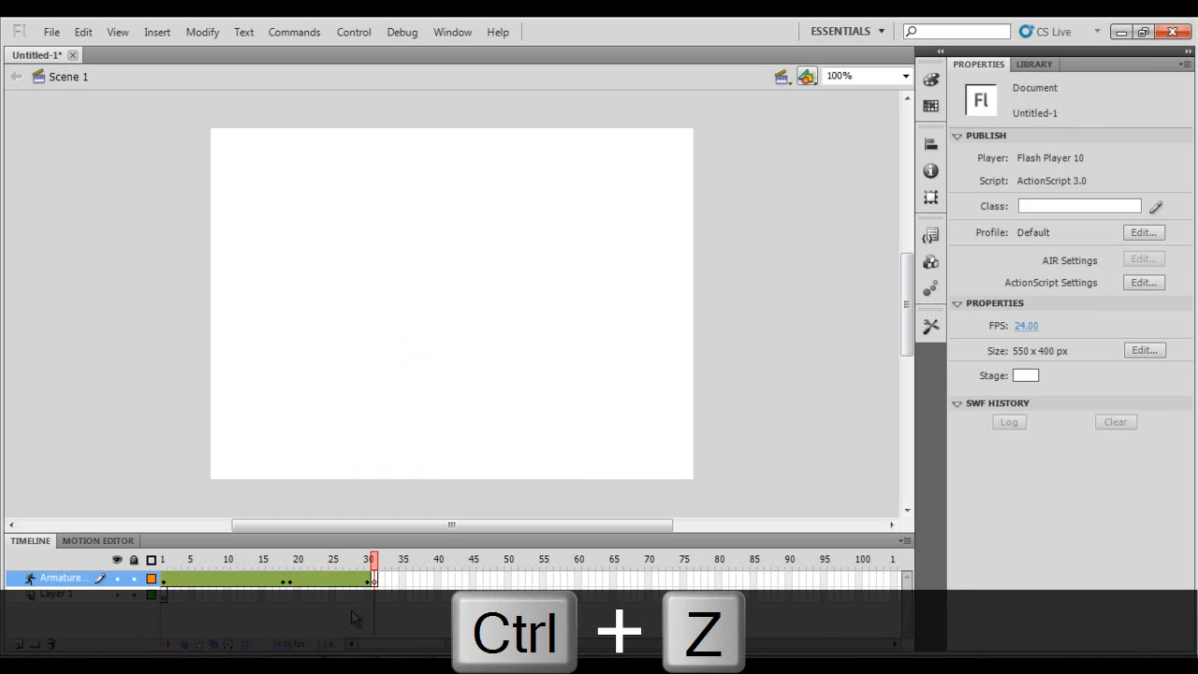
pyautogui.hotkey('ctrl', 'z')
pyautogui.hotkey('ctrl', 'z')
pyautogui.hotkey('ctrl', 'z')
pyautogui.hotkey('ctrl', 'z')
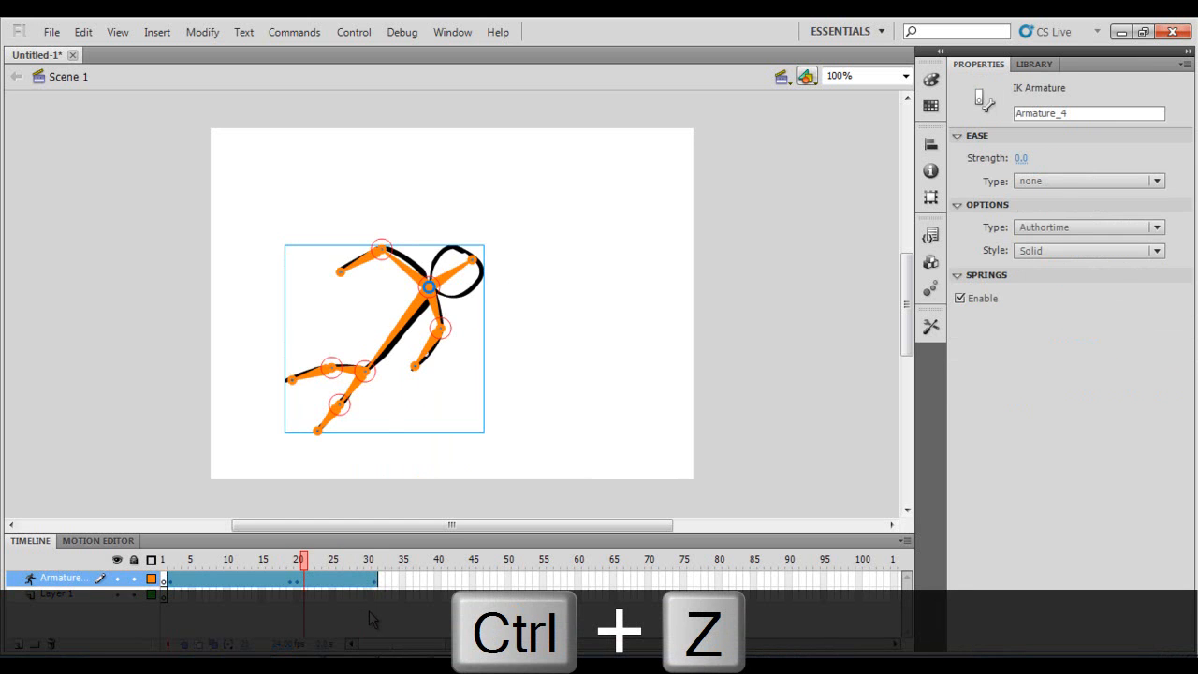
pyautogui.hotkey('ctrl', 'z')
pyautogui.hotkey('ctrl', 'z')
pyautogui.hotkey('ctrl', 'z')
pyautogui.hotkey('ctrl', 'z')
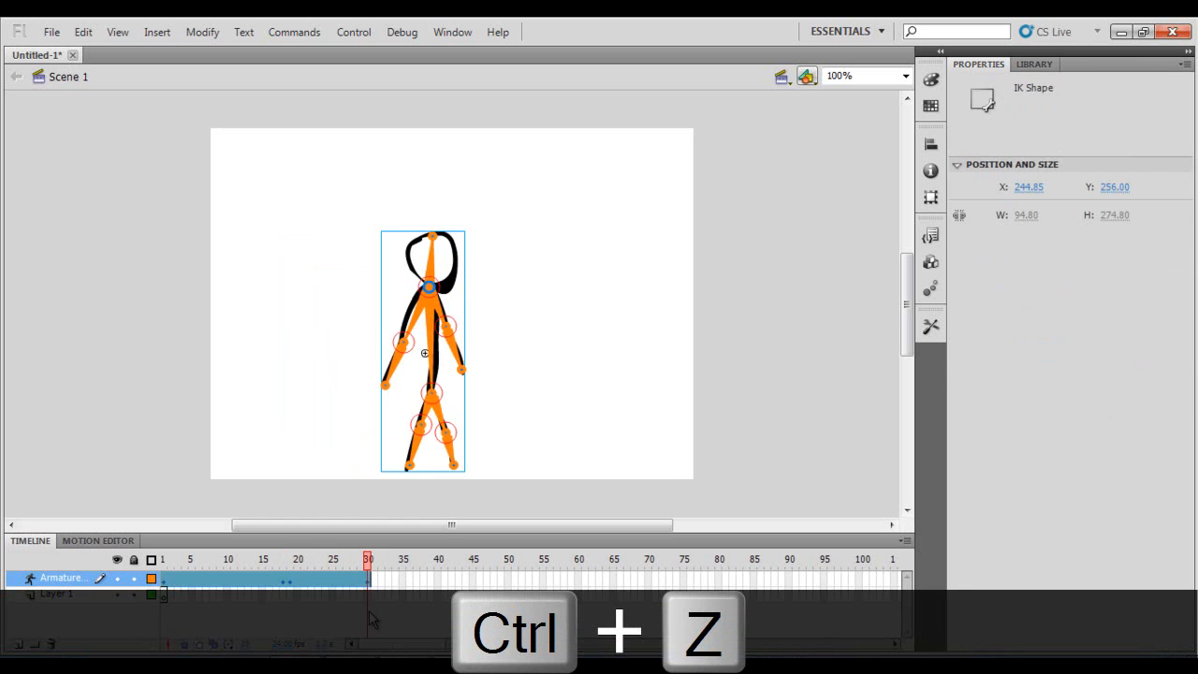
pyautogui.hotkey('ctrl', 'z')
pyautogui.hotkey('ctrl', 'z')
pyautogui.hotkey('ctrl', 'z')
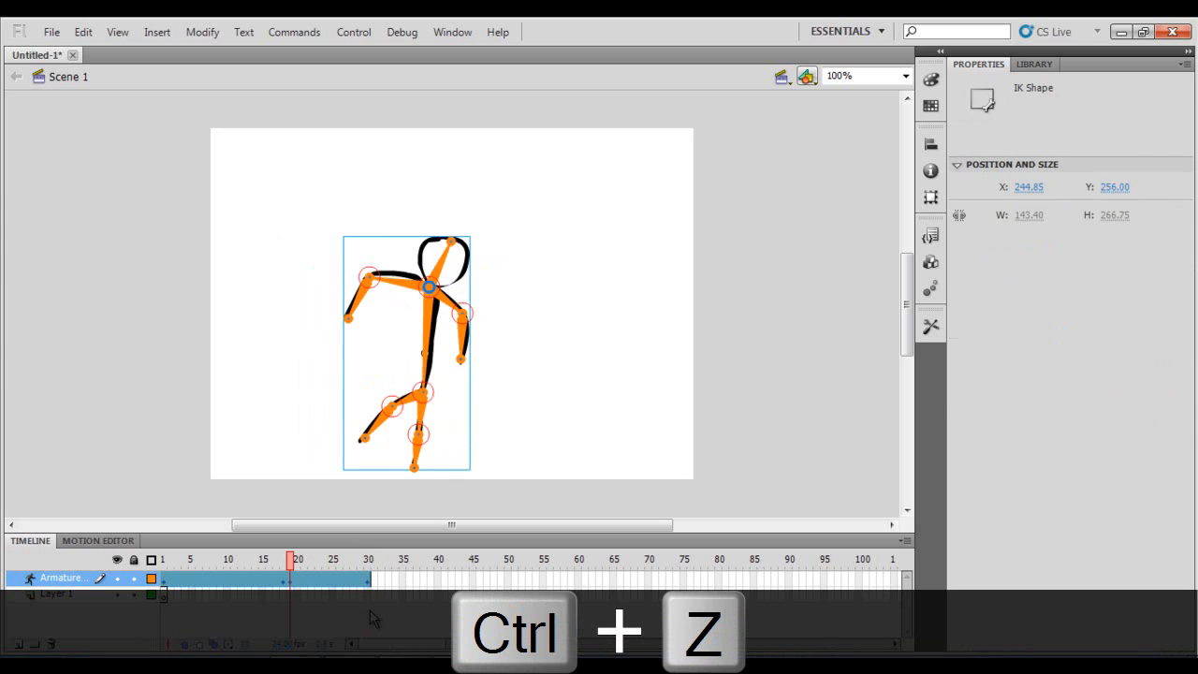
pyautogui.hotkey('ctrl', 'z')
pyautogui.hotkey('ctrl', 'z')
pyautogui.hotkey('ctrl', 'z')
pyautogui.hotkey('ctrl', 'z')
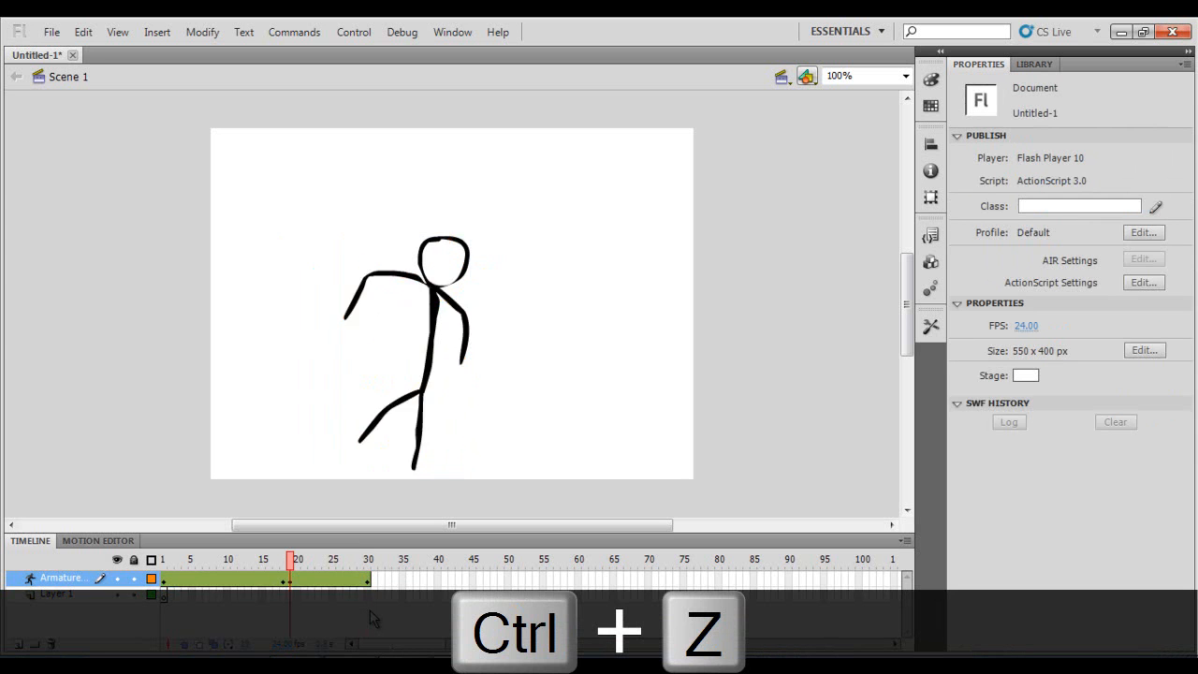
pyautogui.hotkey('ctrl', 'z')
pyautogui.hotkey('ctrl', 'z')
pyautogui.hotkey('ctrl', 'z')
pyautogui.hotkey('ctrl', 'z')
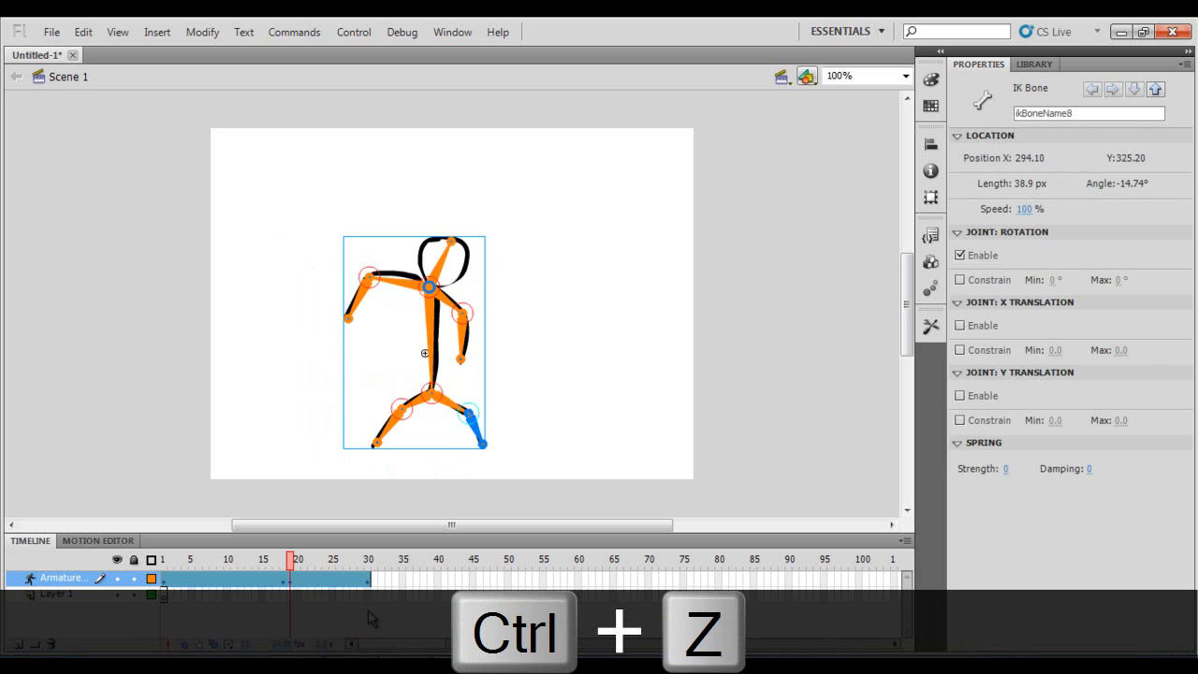
pyautogui.hotkey('ctrl', 'z')
pyautogui.hotkey('ctrl', 'z')
pyautogui.hotkey('ctrl', 'z')
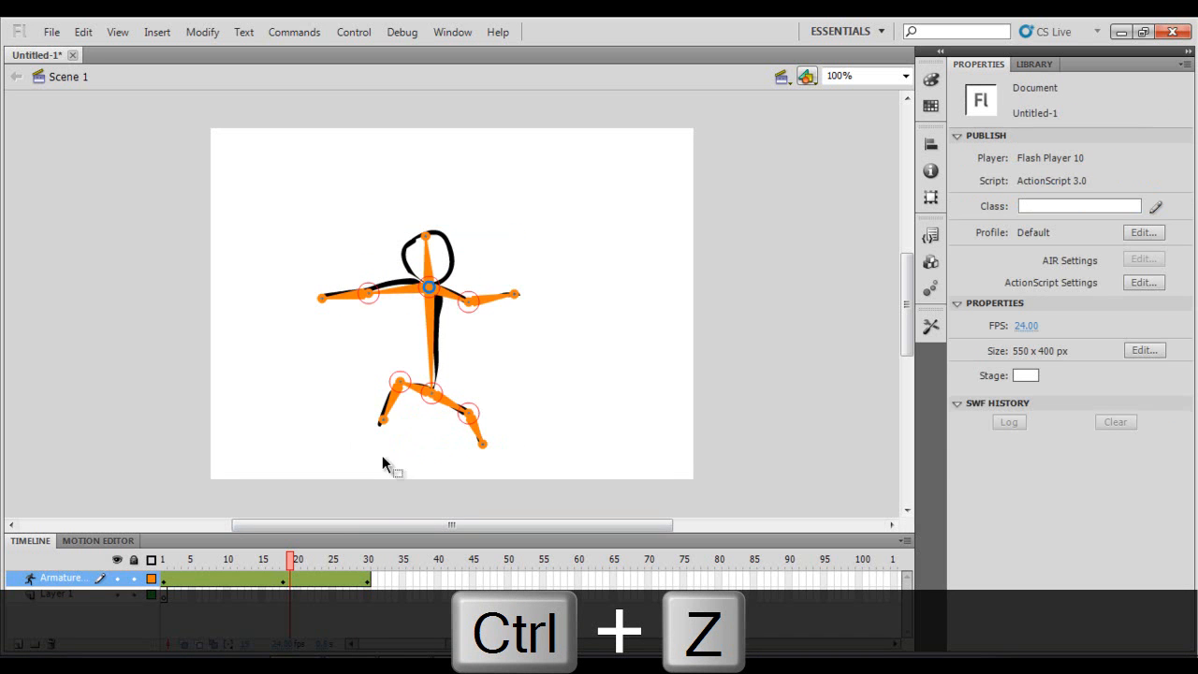
# Pose the stick figure at frame 25 leaning strongly forward, with both legs trailing behind and both arms reaching forward.
pyautogui.moveTo(292, 568); pyautogui.dragTo(332, 568)
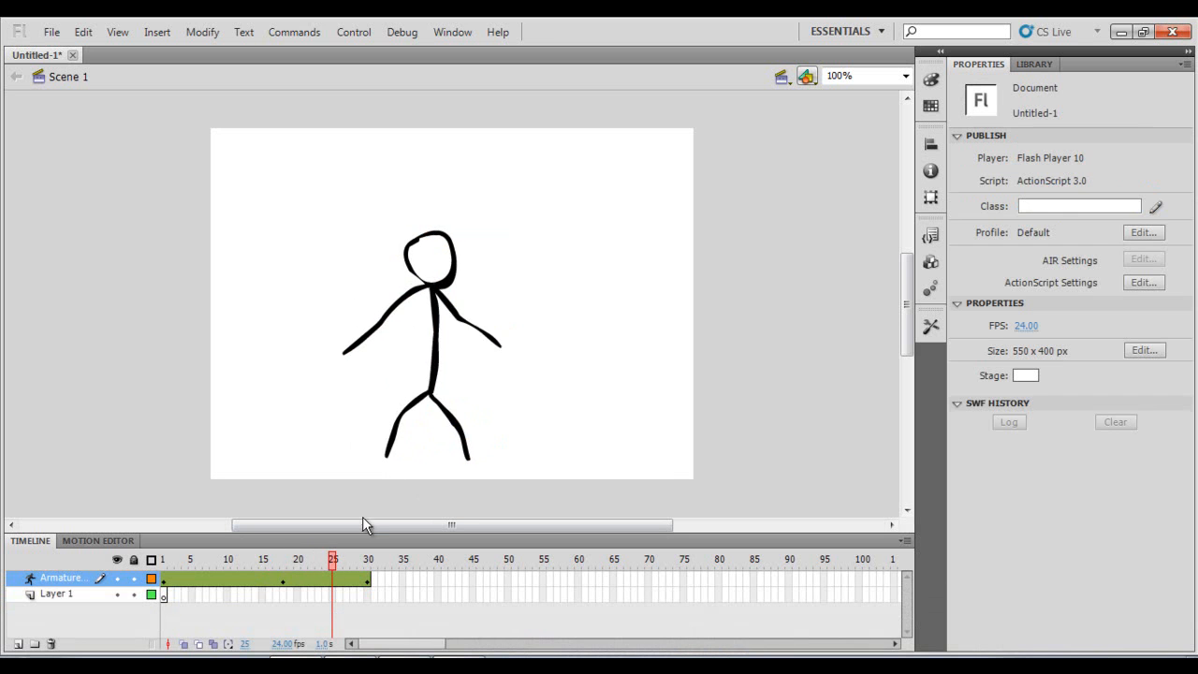
pyautogui.click(438, 326)
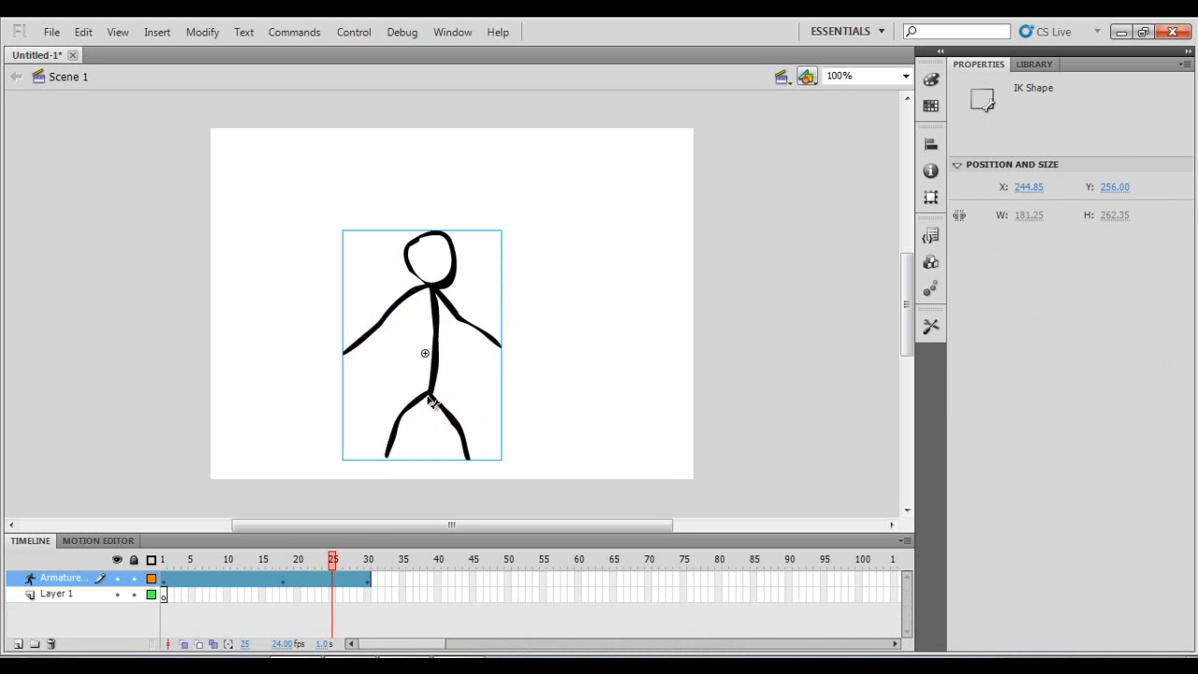
pyautogui.moveTo(412, 410); pyautogui.dragTo(366, 450)
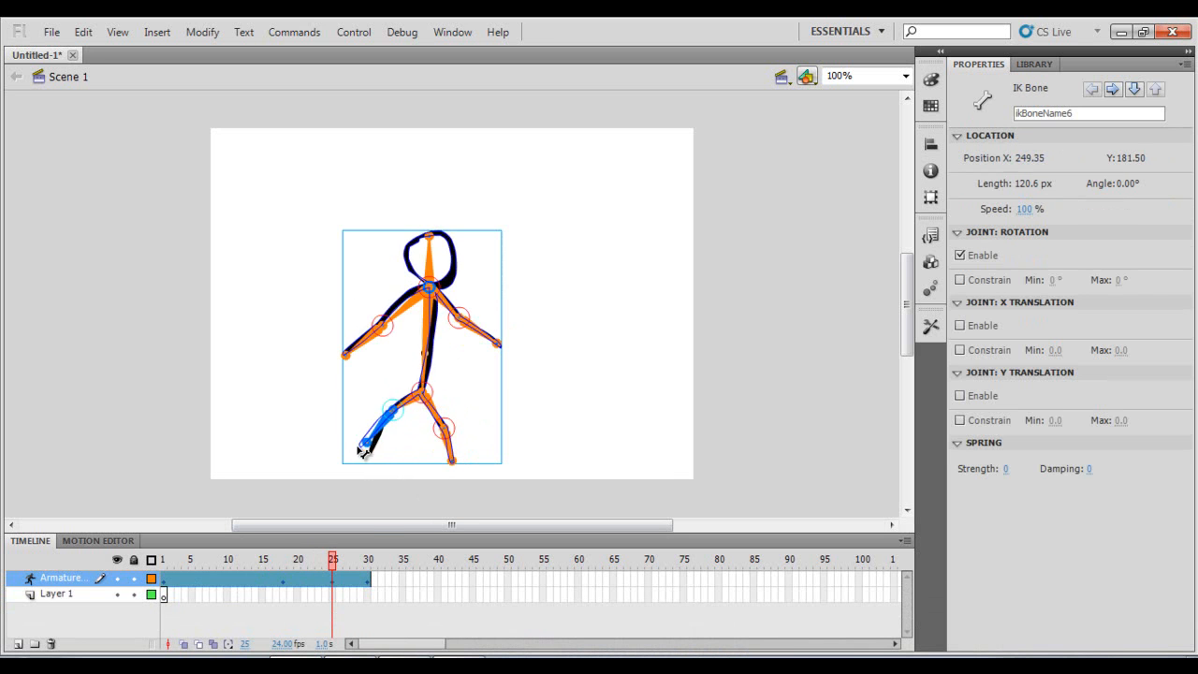
pyautogui.moveTo(453, 464); pyautogui.dragTo(408, 460)
pyautogui.moveTo(436, 296)
pyautogui.mouseDown()
pyautogui.moveTo(448, 315)
pyautogui.moveTo(420, 337)
pyautogui.moveTo(464, 343)
pyautogui.moveTo(475, 327)
pyautogui.moveTo(505, 341)
pyautogui.moveTo(476, 352)
pyautogui.moveTo(486, 353)
pyautogui.moveTo(514, 317)
pyautogui.mouseUp()
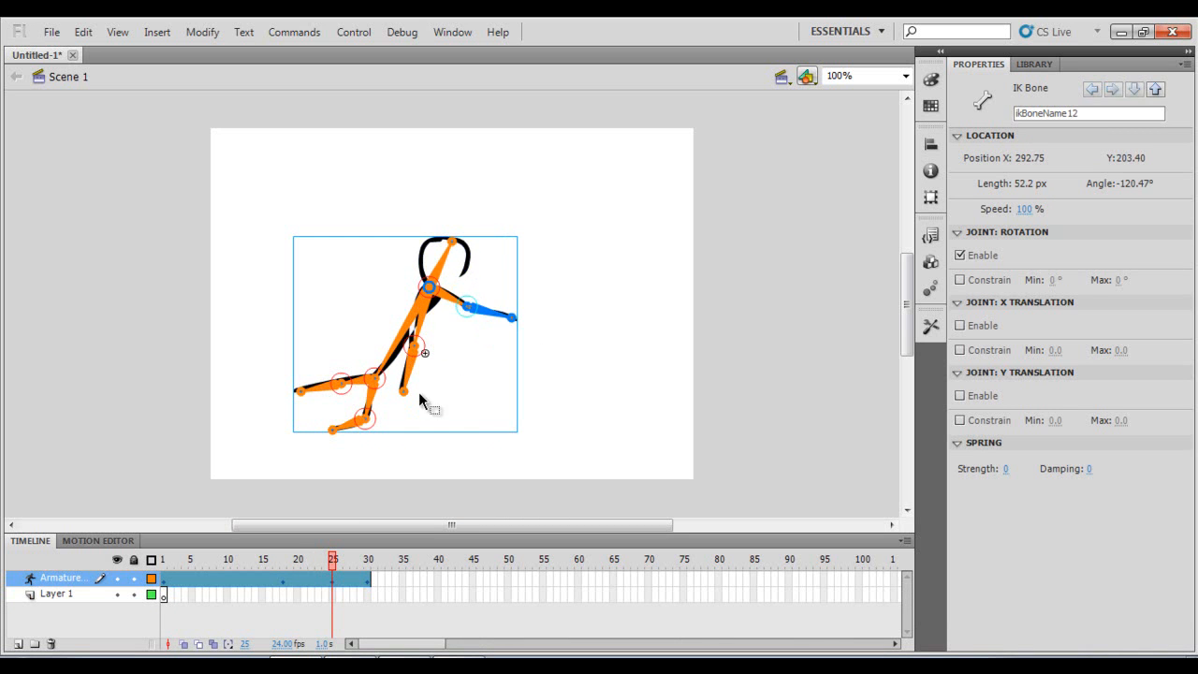
pyautogui.moveTo(405, 390); pyautogui.dragTo(480, 377)
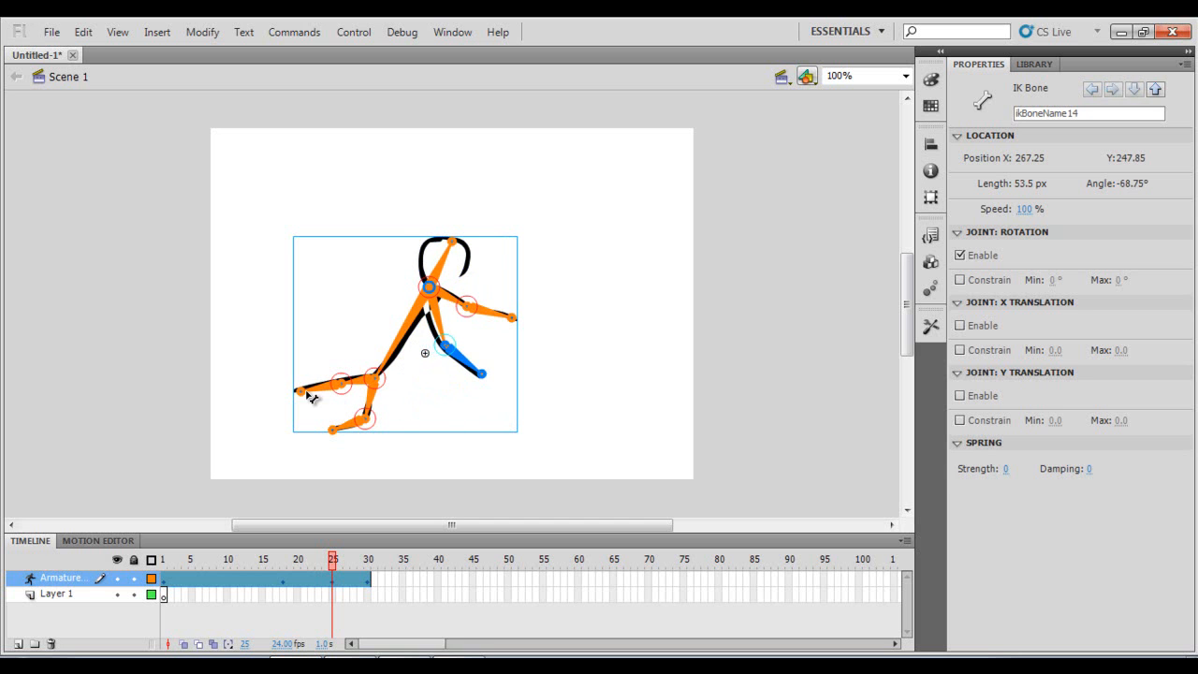
pyautogui.moveTo(305, 396); pyautogui.dragTo(307, 356)
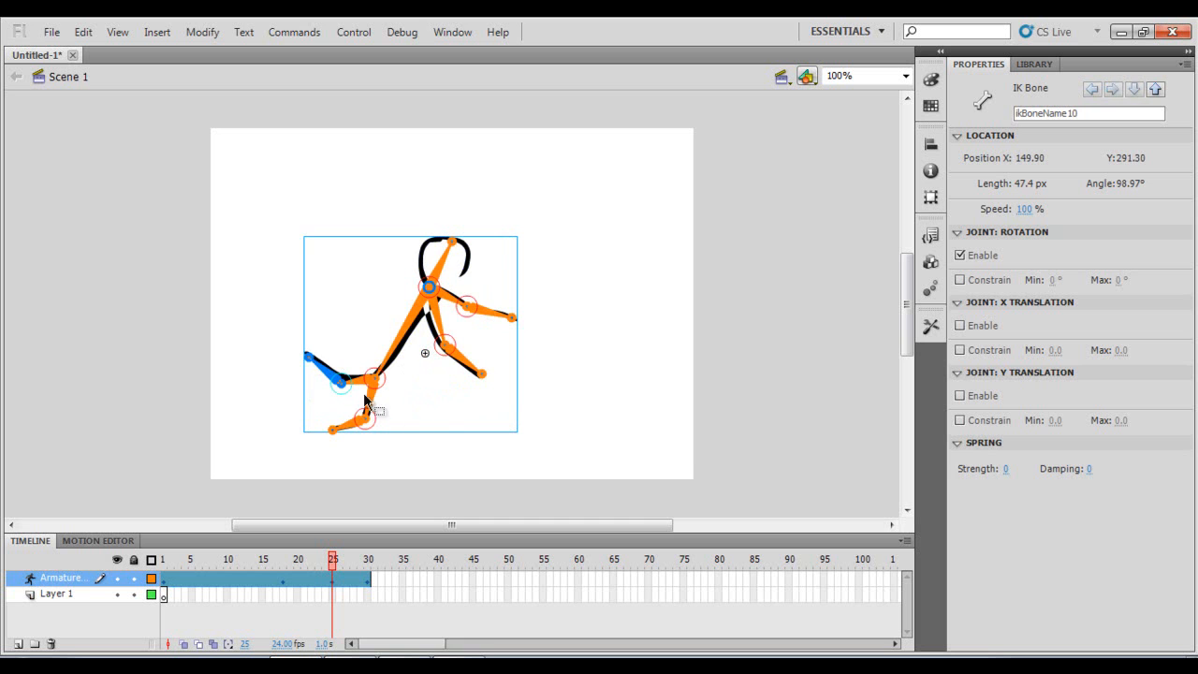
# Play the animation from frame 1 to frame 30 several times to review the new frame 25 pose.
pyautogui.moveTo(335, 562); pyautogui.dragTo(154, 575)
pyautogui.press('Return')
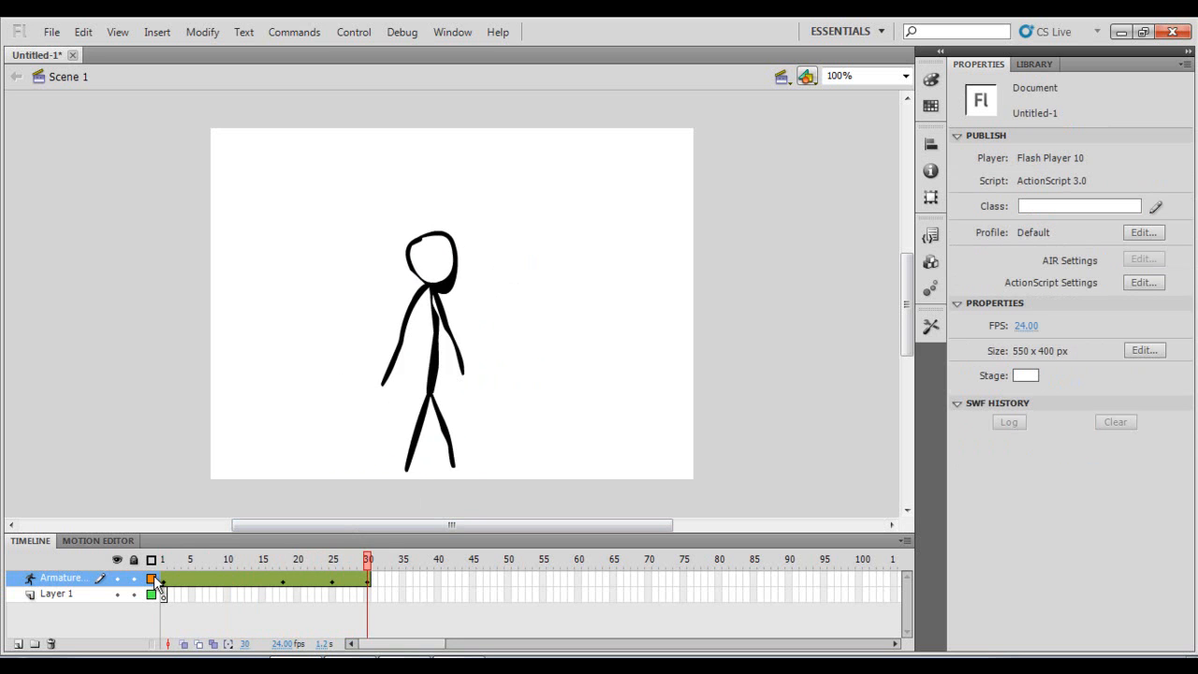
pyautogui.press('Return')
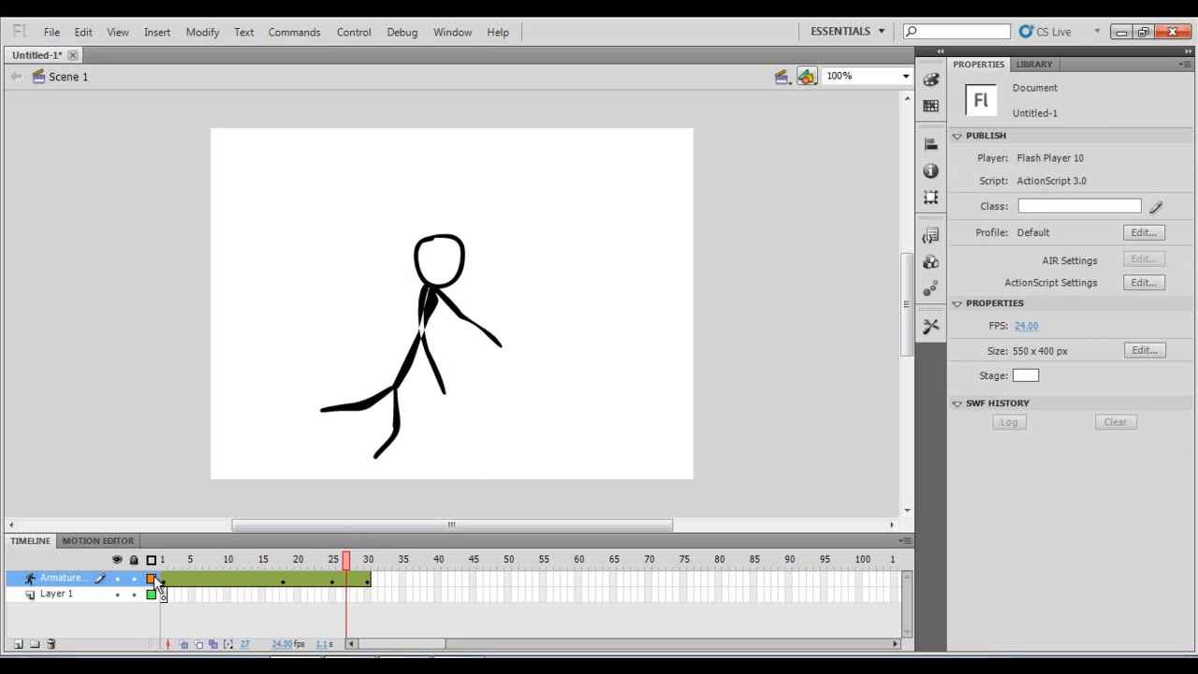
pyautogui.press('Return')
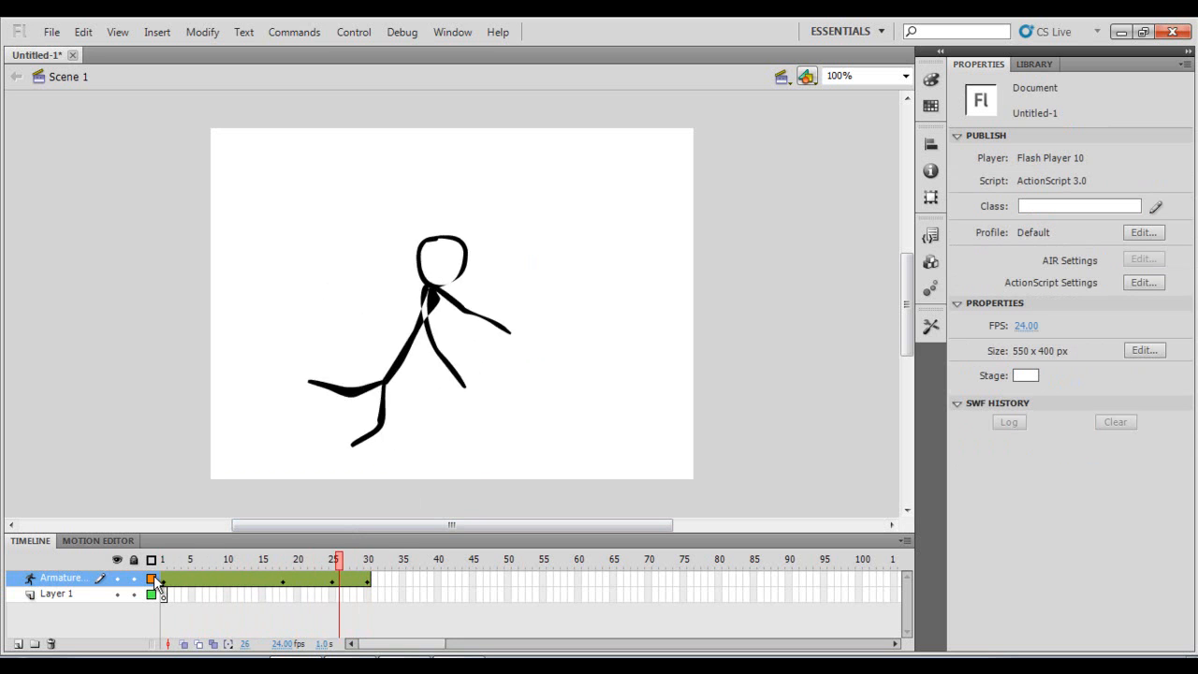
pyautogui.press('Return')
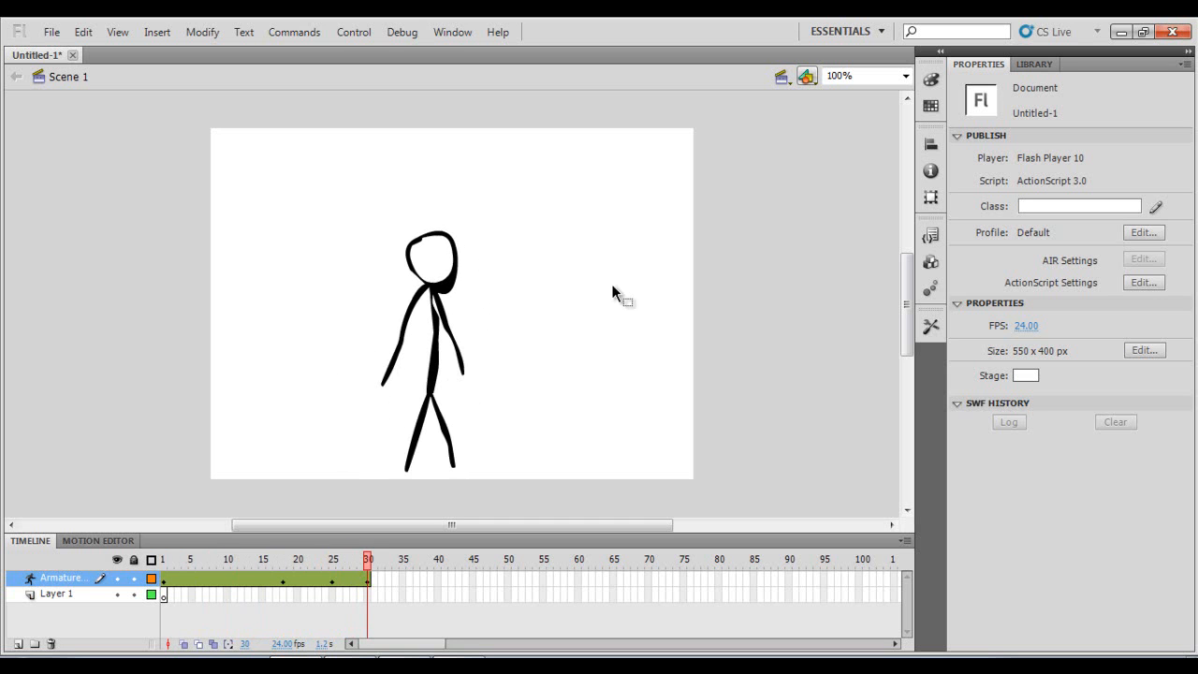
# Start exporting the animation as a movie in Windows AVI (*.avi) format.
pyautogui.click(52, 31)
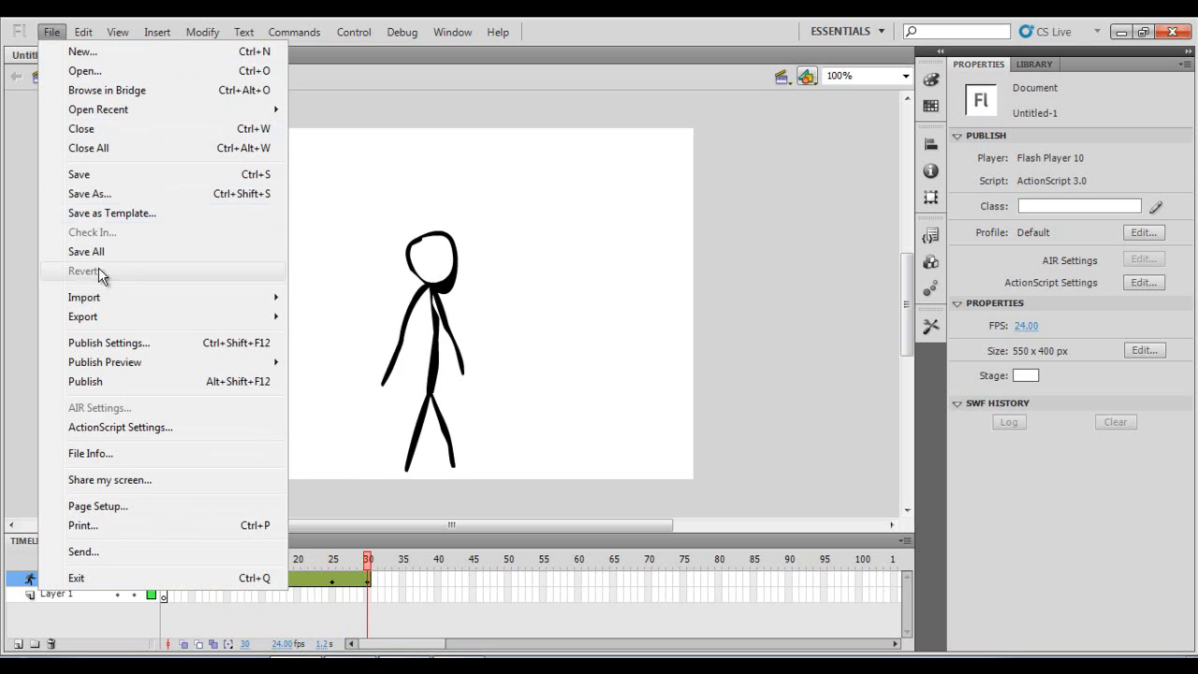
pyautogui.moveTo(112, 318)
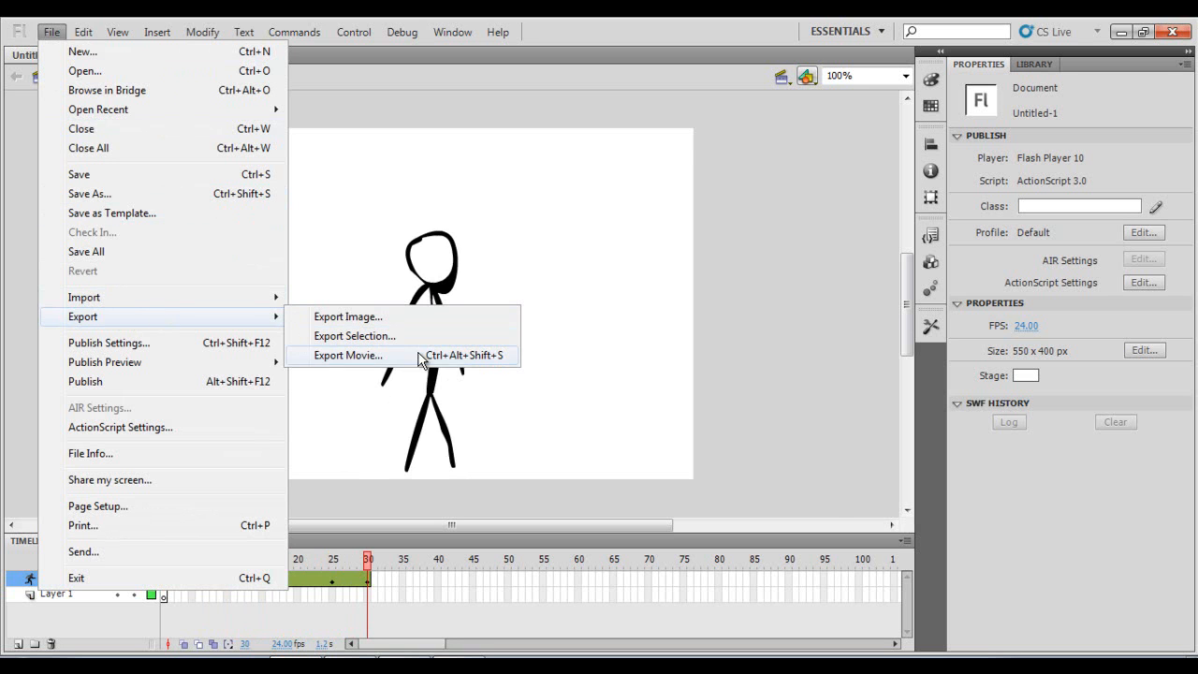
pyautogui.click(420, 355)
pyautogui.click(656, 498)
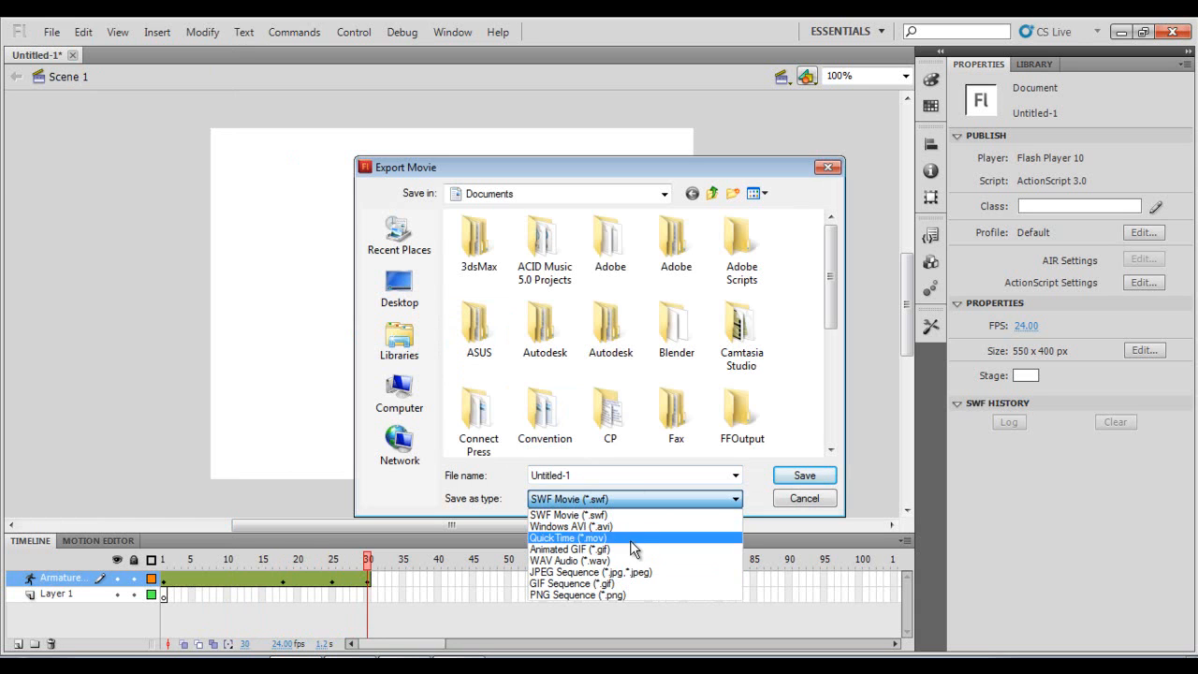
pyautogui.click(647, 571)
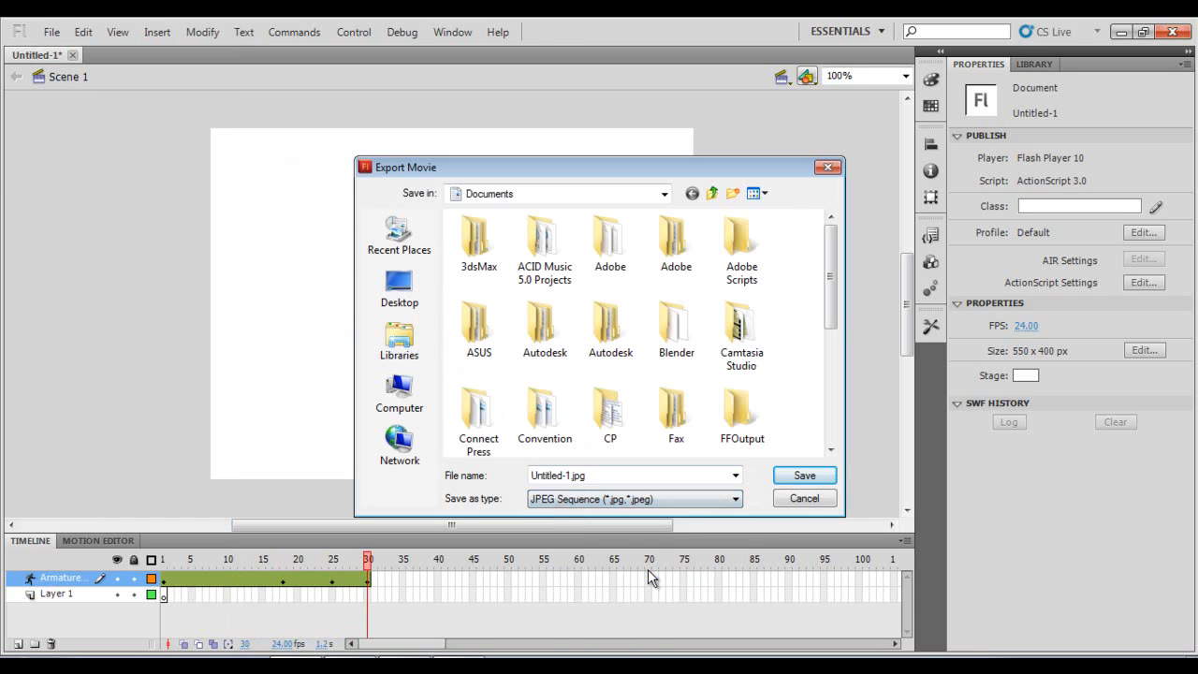
pyautogui.click(710, 499)
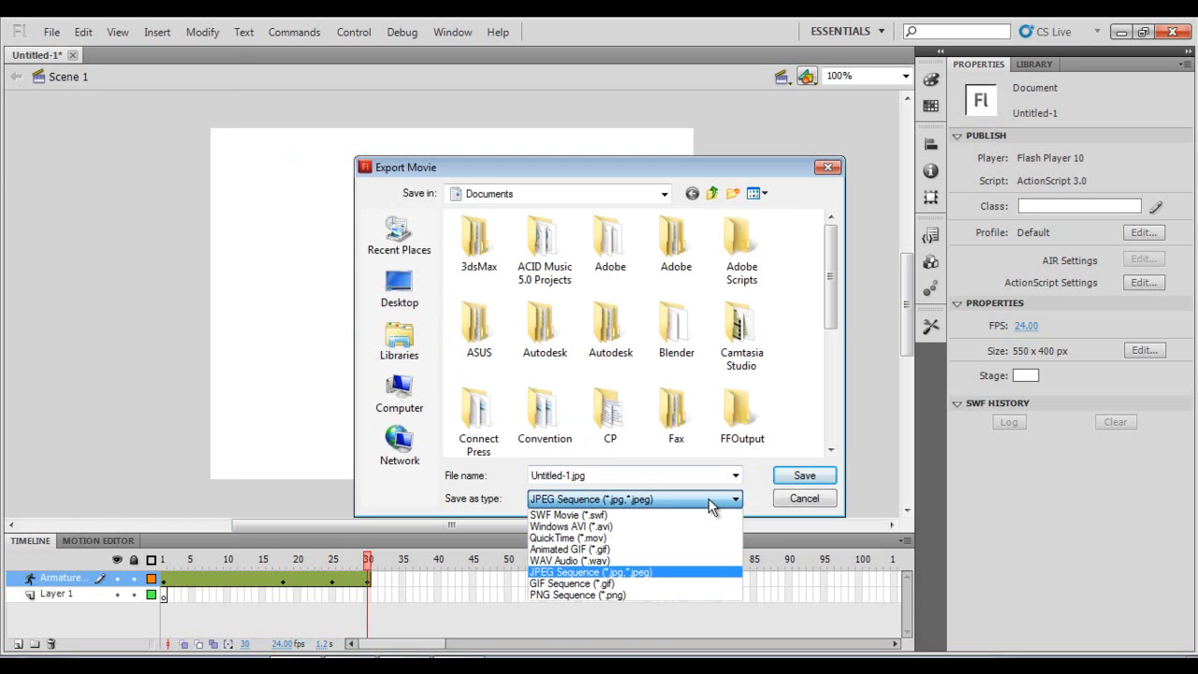
pyautogui.click(635, 527)
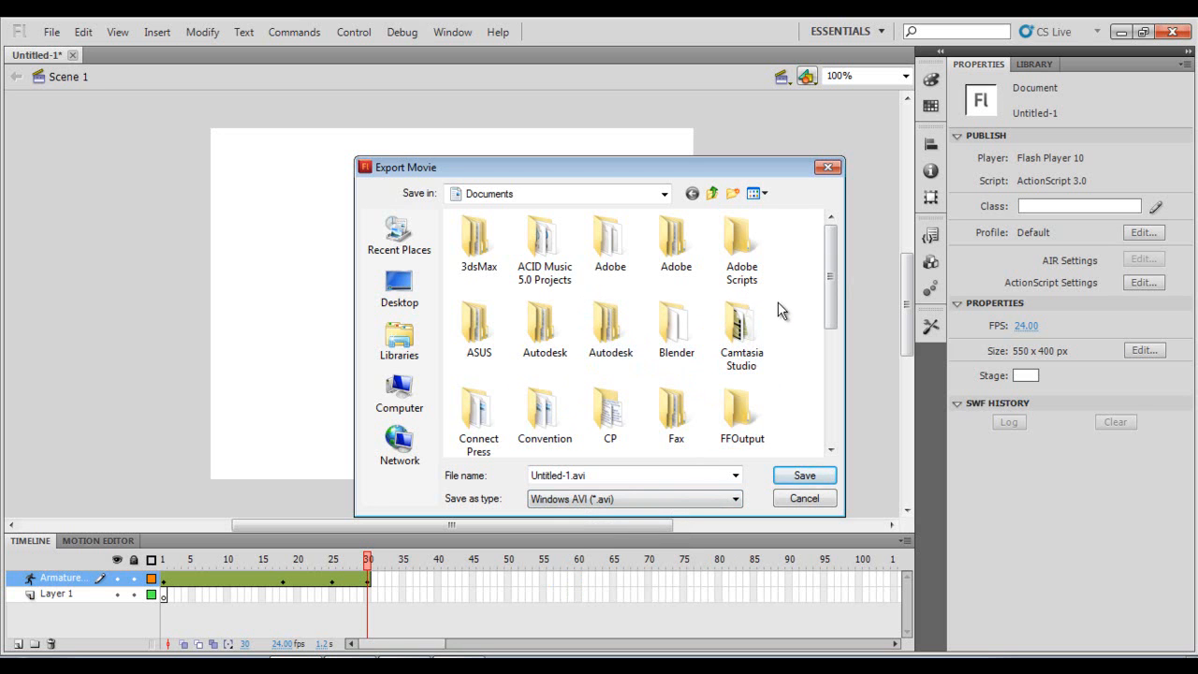
# Choose the Special Effects folder in Videos > 2012 > DVD 1 > My Special Effects, Logos, and Animation as the export location.
pyautogui.click(400, 342)
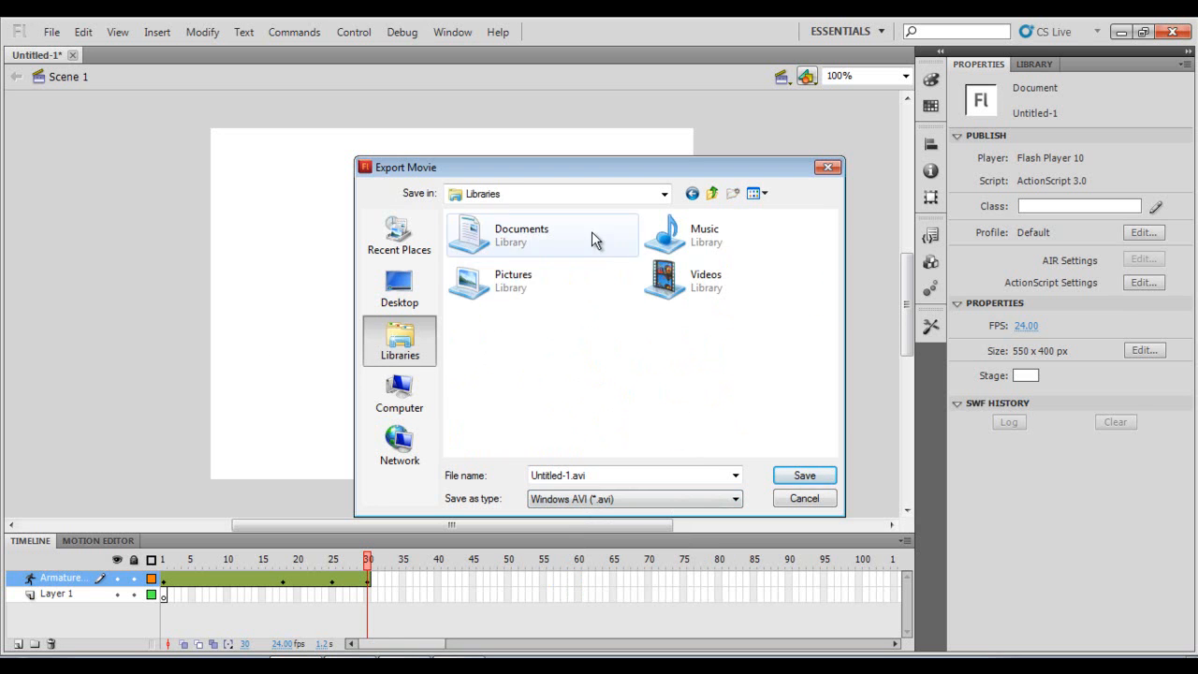
pyautogui.click(708, 285)
pyautogui.doubleClick(707, 286)
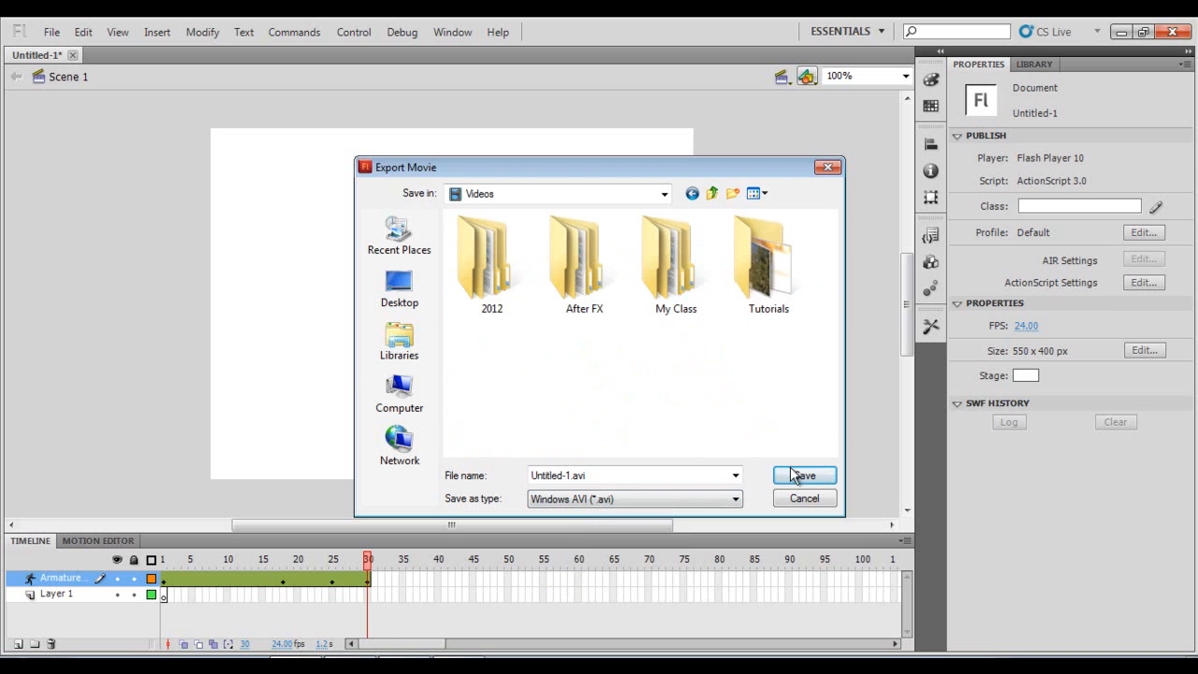
pyautogui.doubleClick(491, 271)
pyautogui.doubleClick(489, 304)
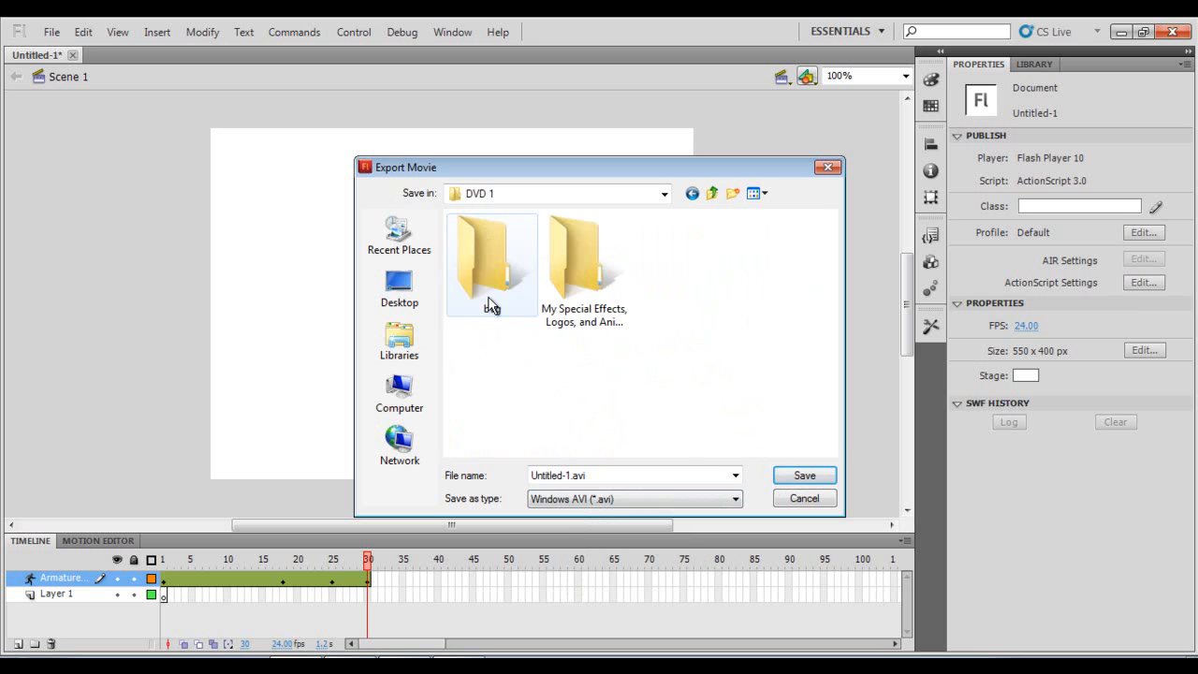
pyautogui.doubleClick(610, 313)
pyautogui.click(693, 273)
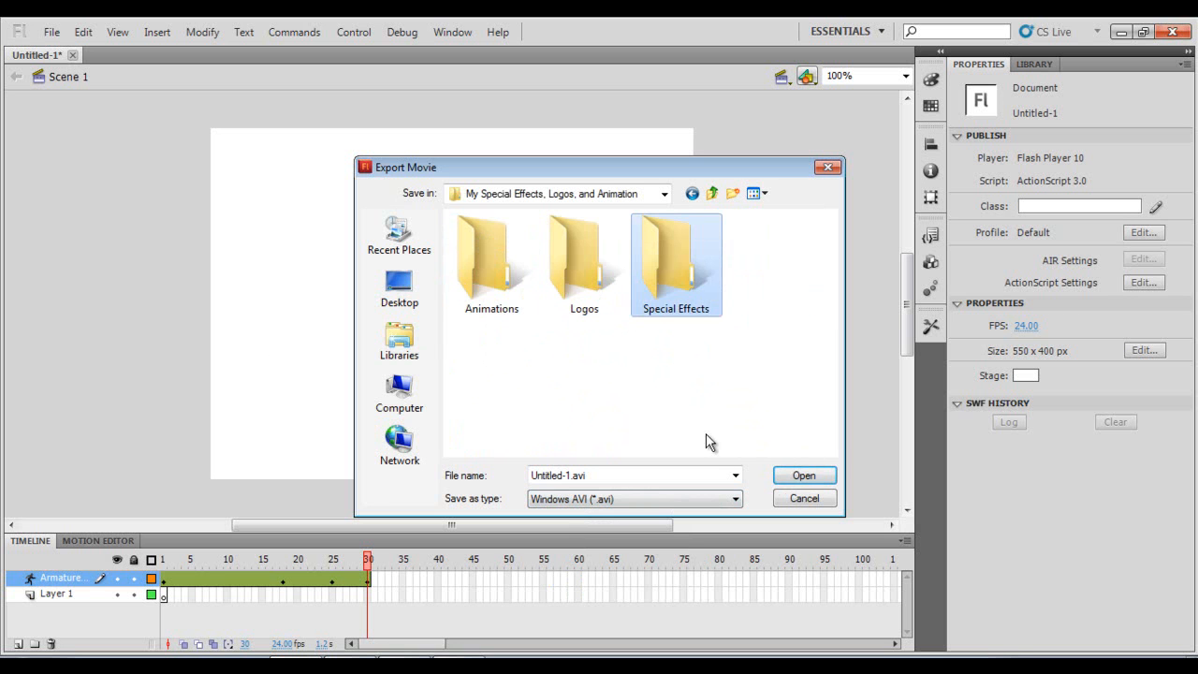
pyautogui.press('Return')
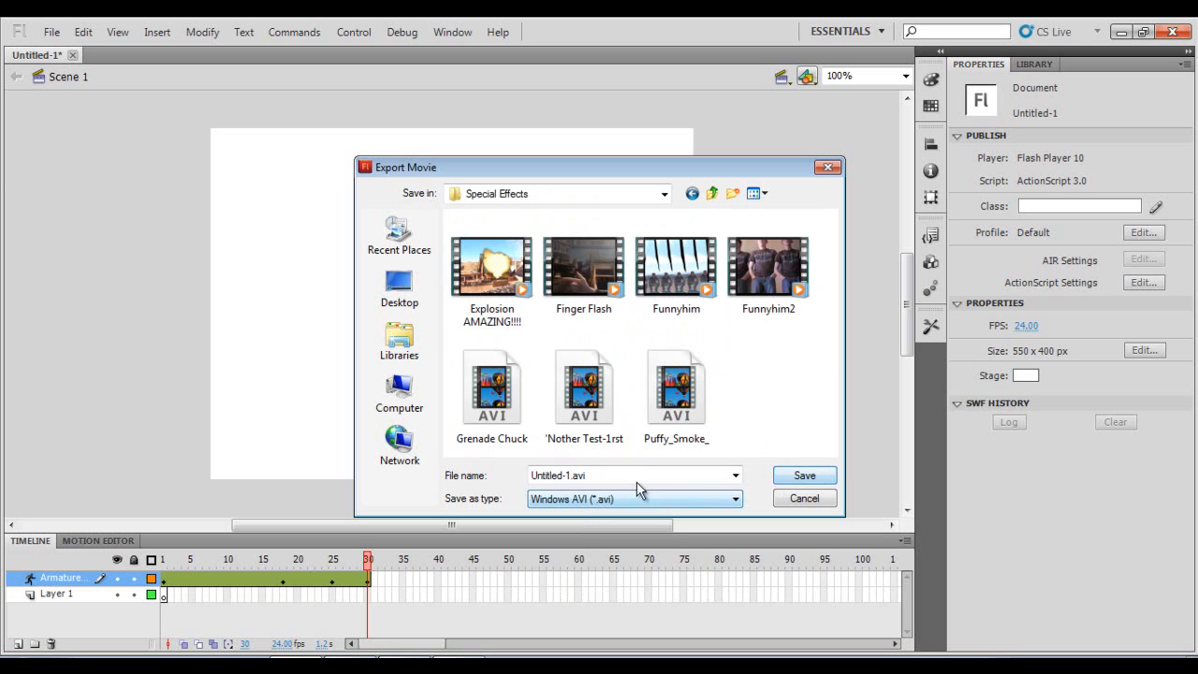
# Name the exported movie Joe_Tutorial and save it.
pyautogui.write('O')
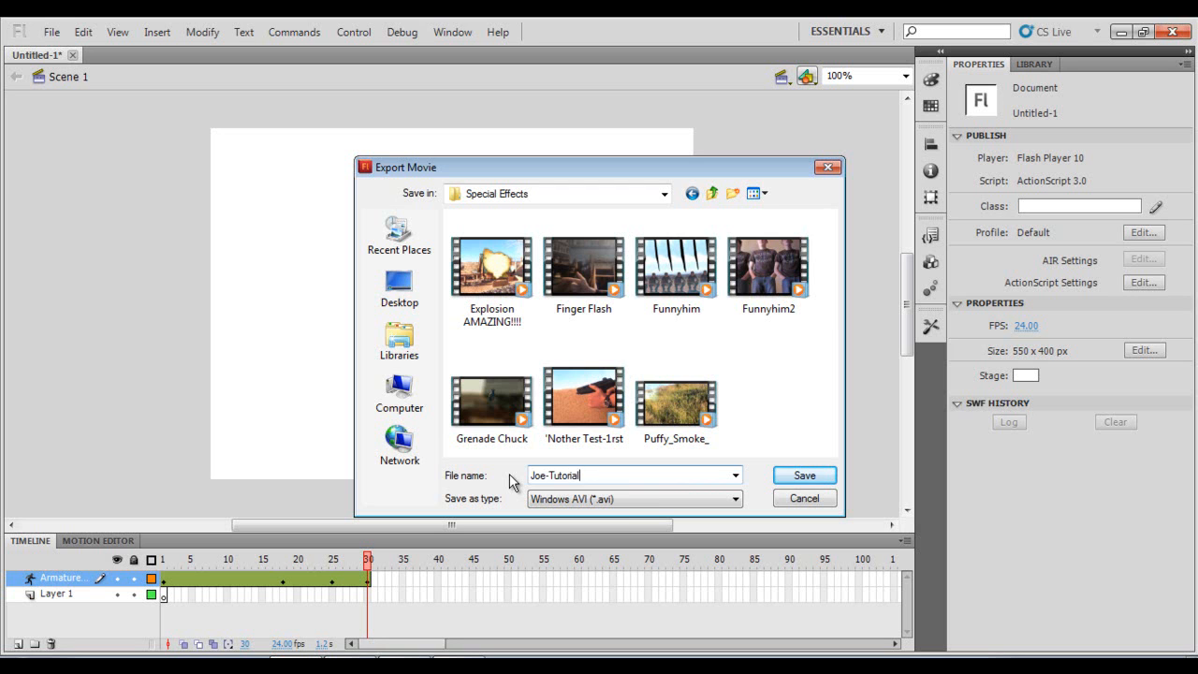
pyautogui.press('Left')
pyautogui.press('Left')
pyautogui.press('Left')
pyautogui.press('Left')
pyautogui.press('Left')
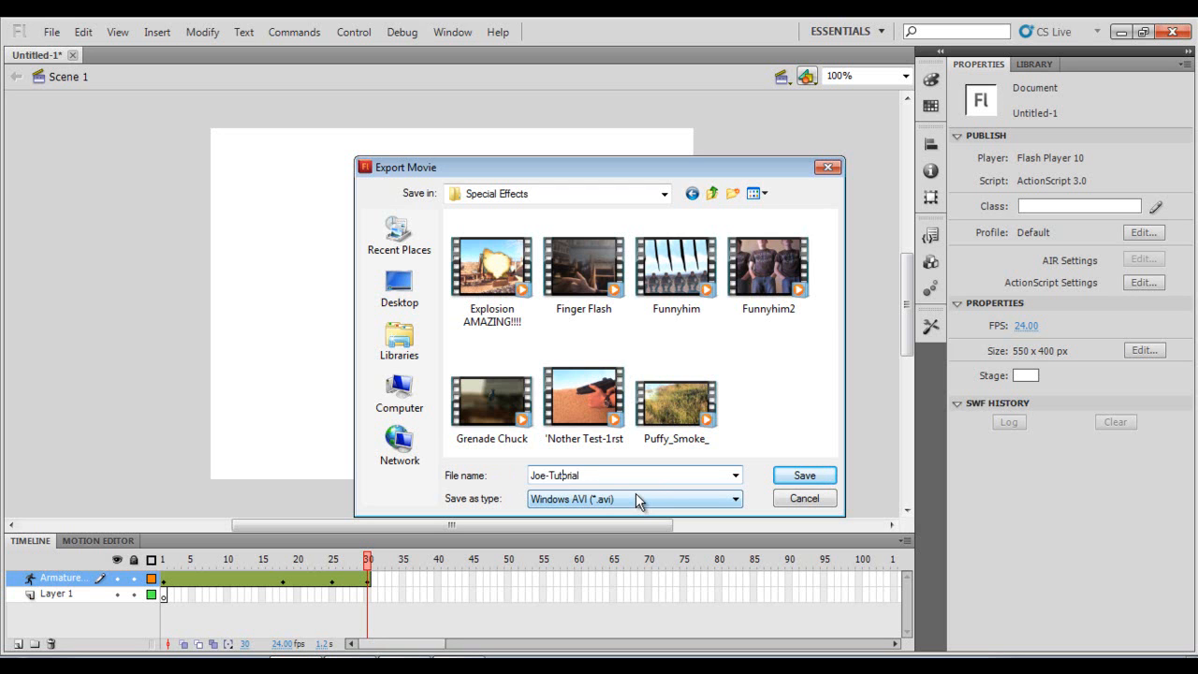
pyautogui.press('BackSpace')
pyautogui.write('_')
pyautogui.click(822, 475)
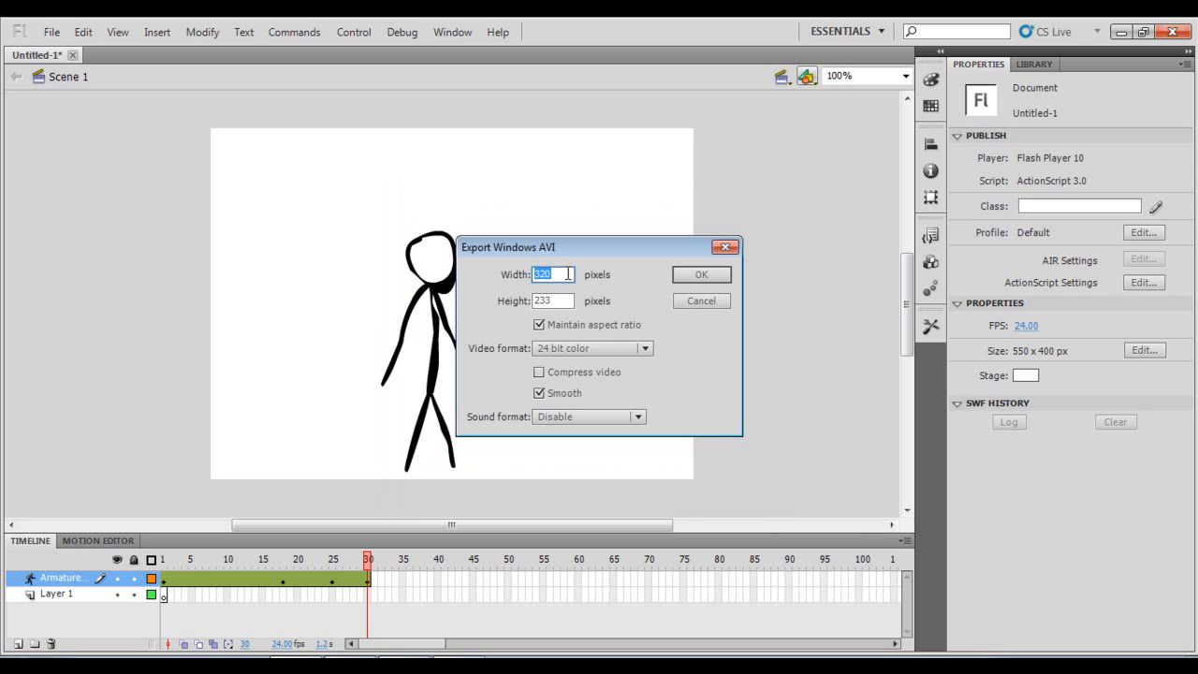
# Export the AVI at 320 x 233 pixels with aspect ratio maintained, 24 bit color, smoothing on, no compression and sound disabled.
pyautogui.click(540, 324)
pyautogui.click(540, 324)
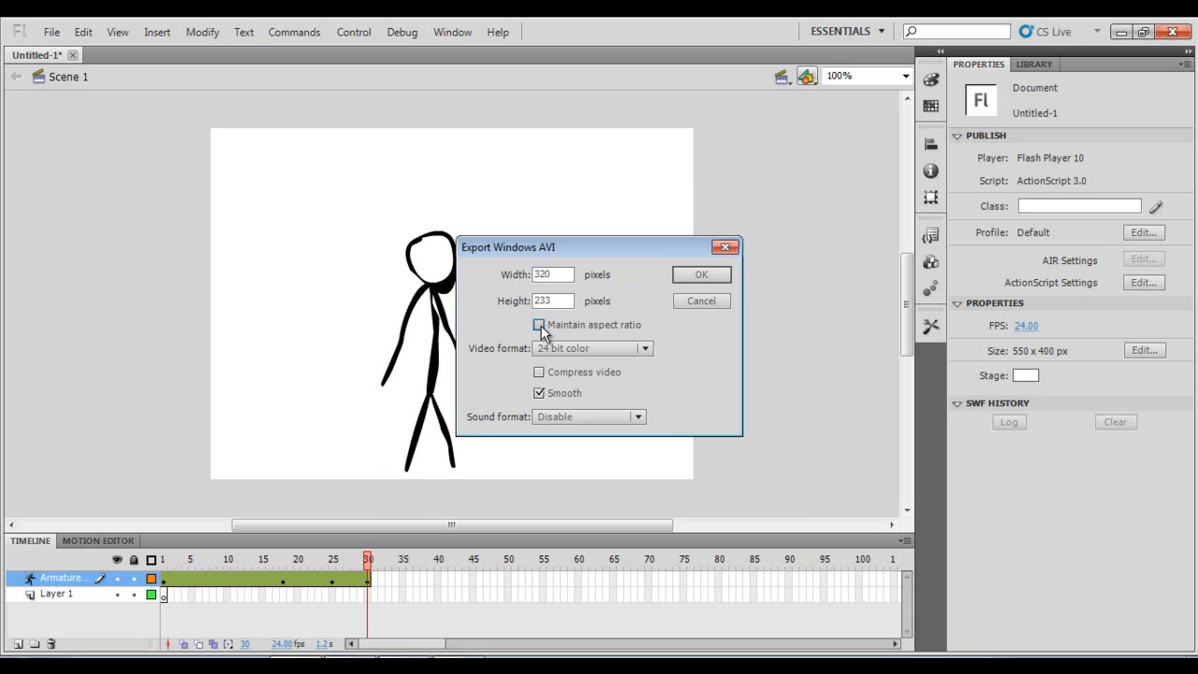
pyautogui.click(643, 348)
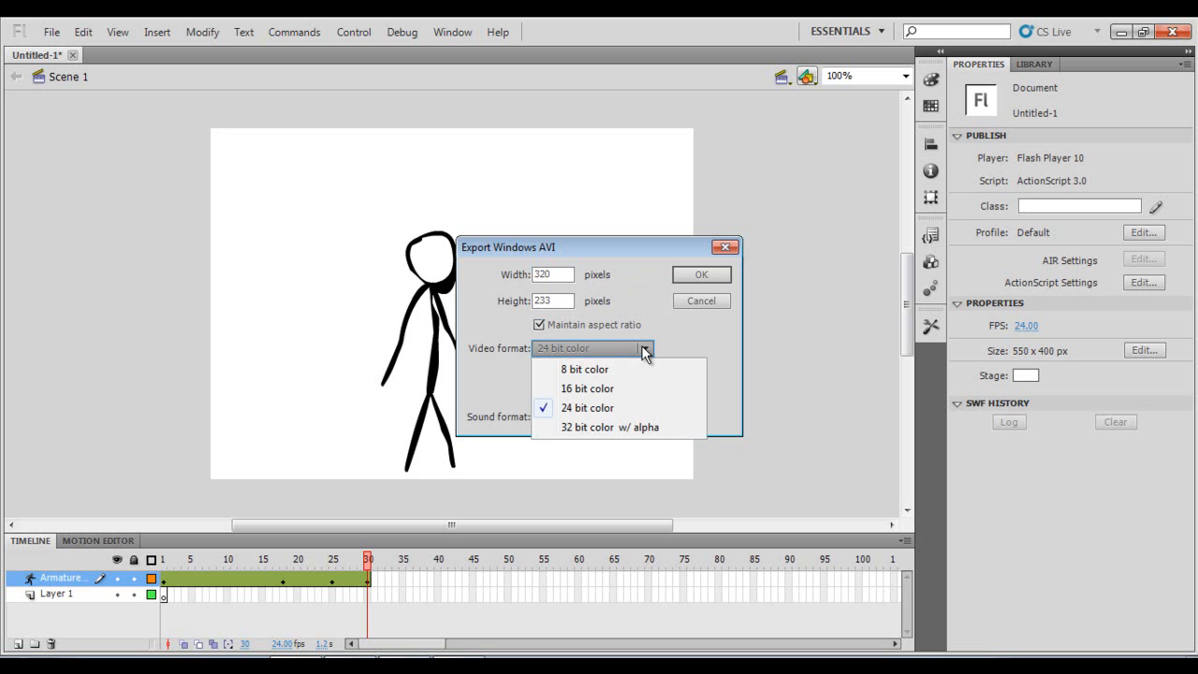
pyautogui.click(644, 349)
pyautogui.click(548, 372)
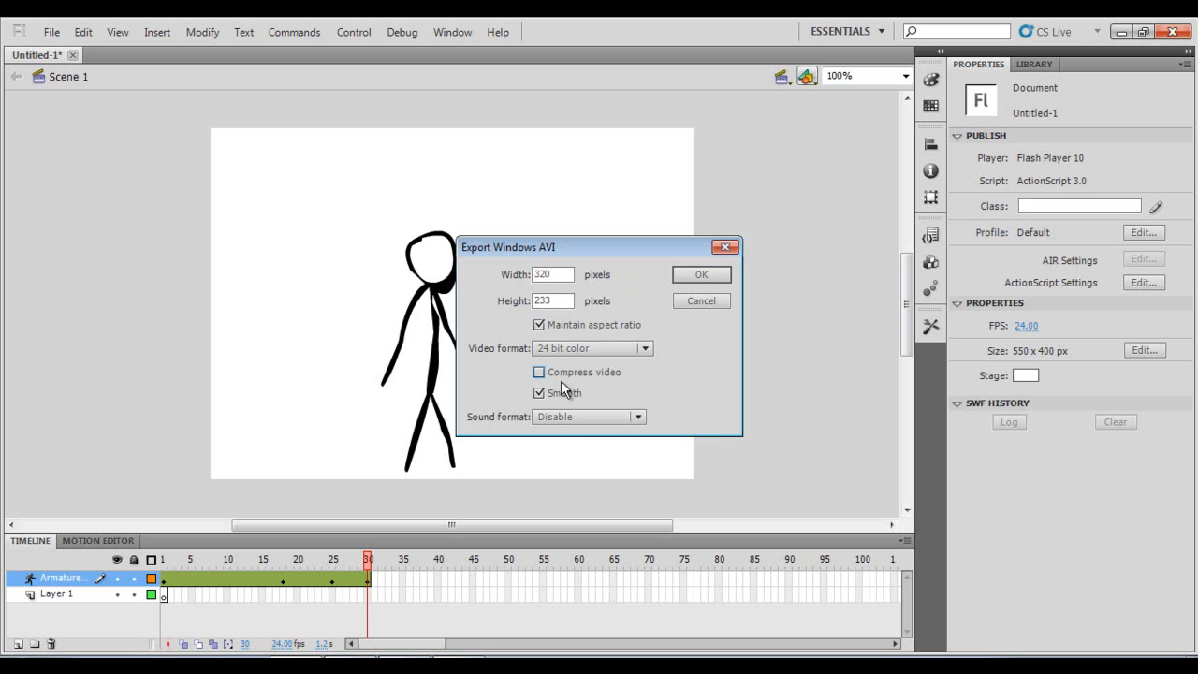
pyautogui.click(624, 417)
pyautogui.click(630, 417)
pyautogui.click(711, 276)
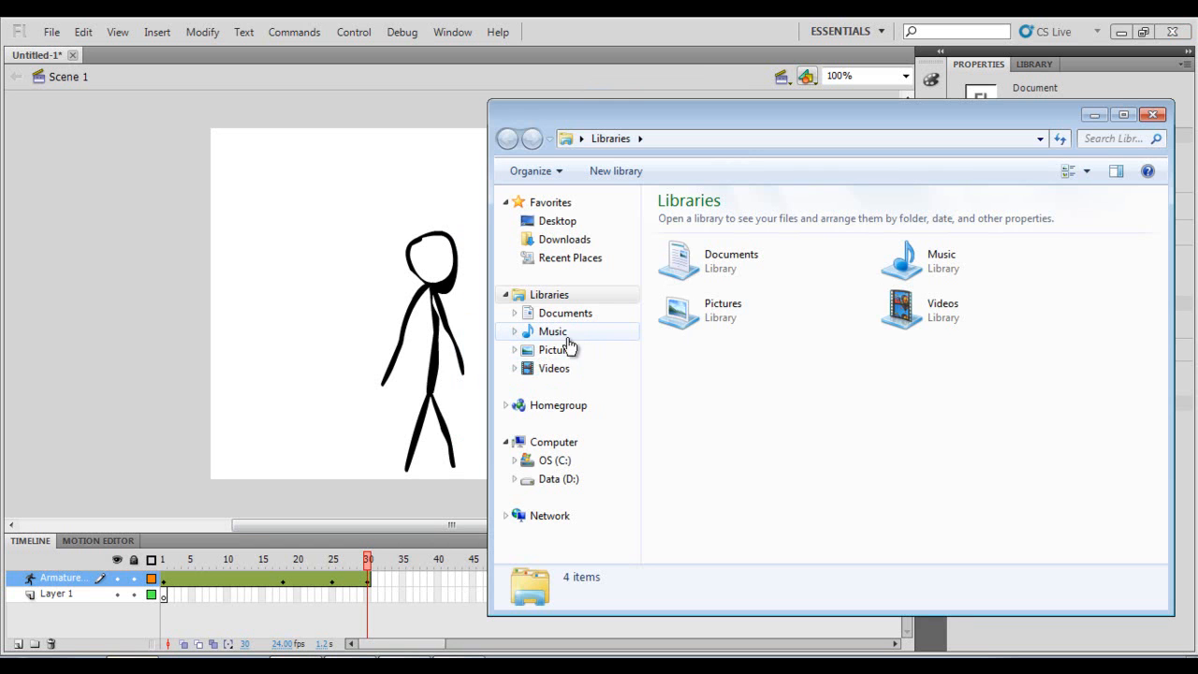
# Switch to Windows Explorer and browse the Videos library to the Special Effects folder inside 2012 > DVD 1.
pyautogui.click(571, 368)
pyautogui.doubleClick(721, 299)
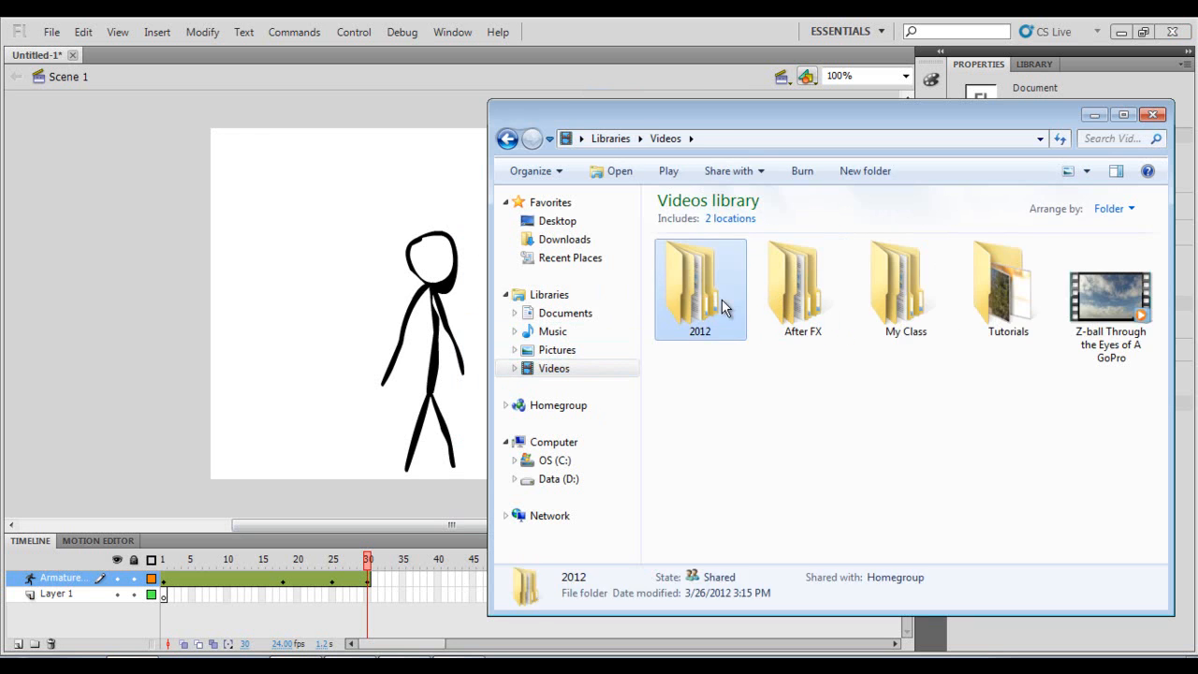
pyautogui.click(771, 294)
pyautogui.doubleClick(771, 293)
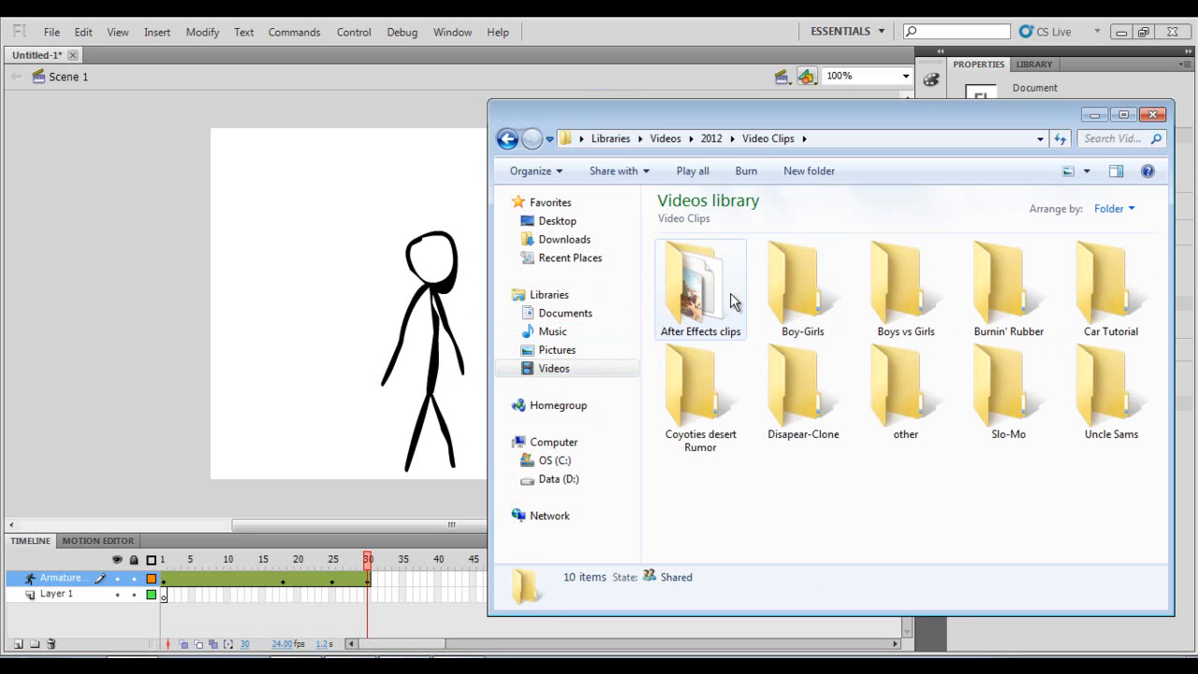
pyautogui.press('BackSpace')
pyautogui.doubleClick(725, 297)
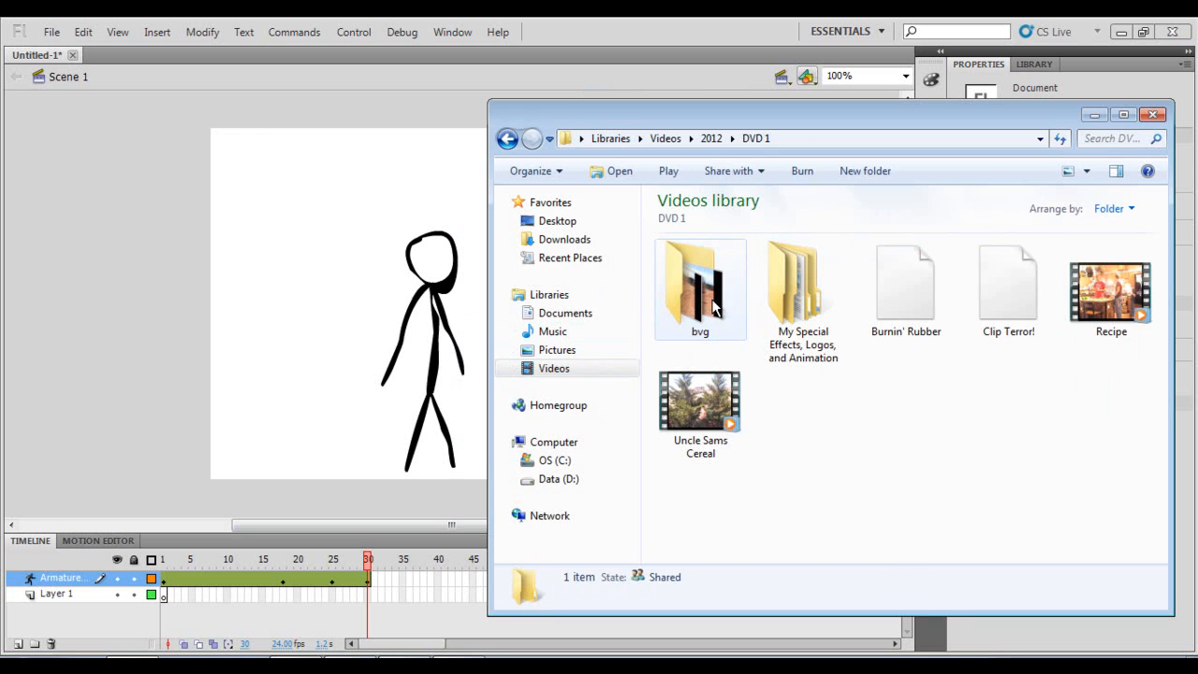
pyautogui.doubleClick(803, 312)
pyautogui.doubleClick(888, 295)
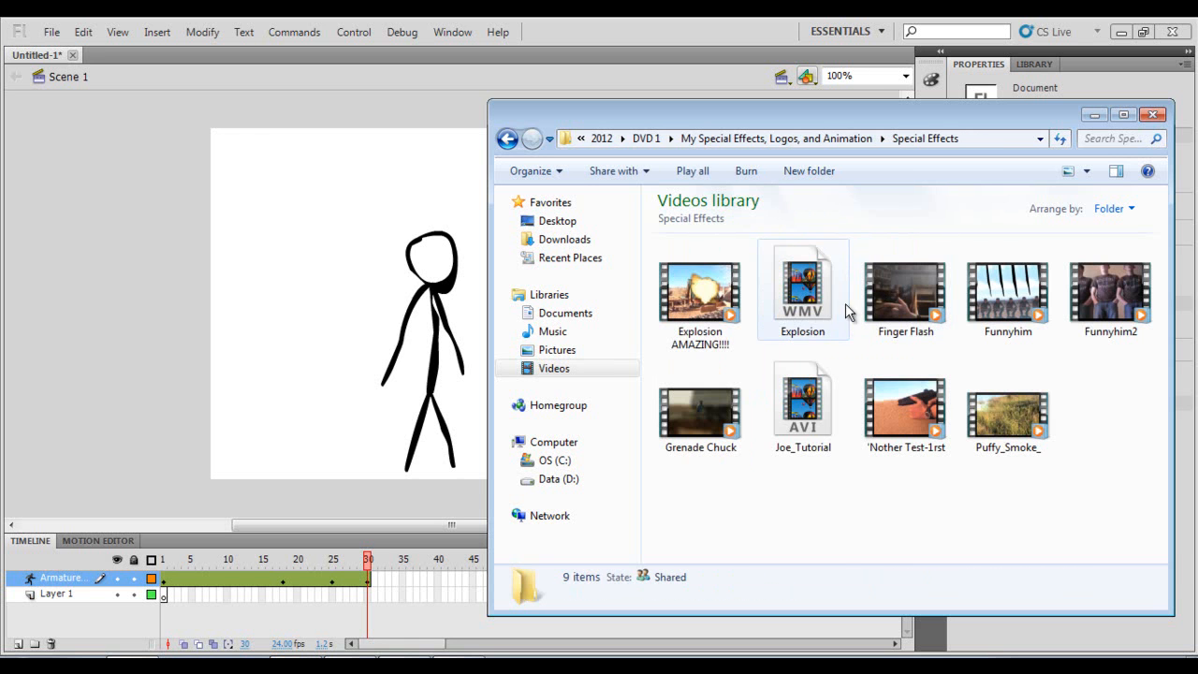
# Open the exported Joe_Tutorial video in the media player, maximize the player window and replay the clip.
pyautogui.doubleClick(788, 419)
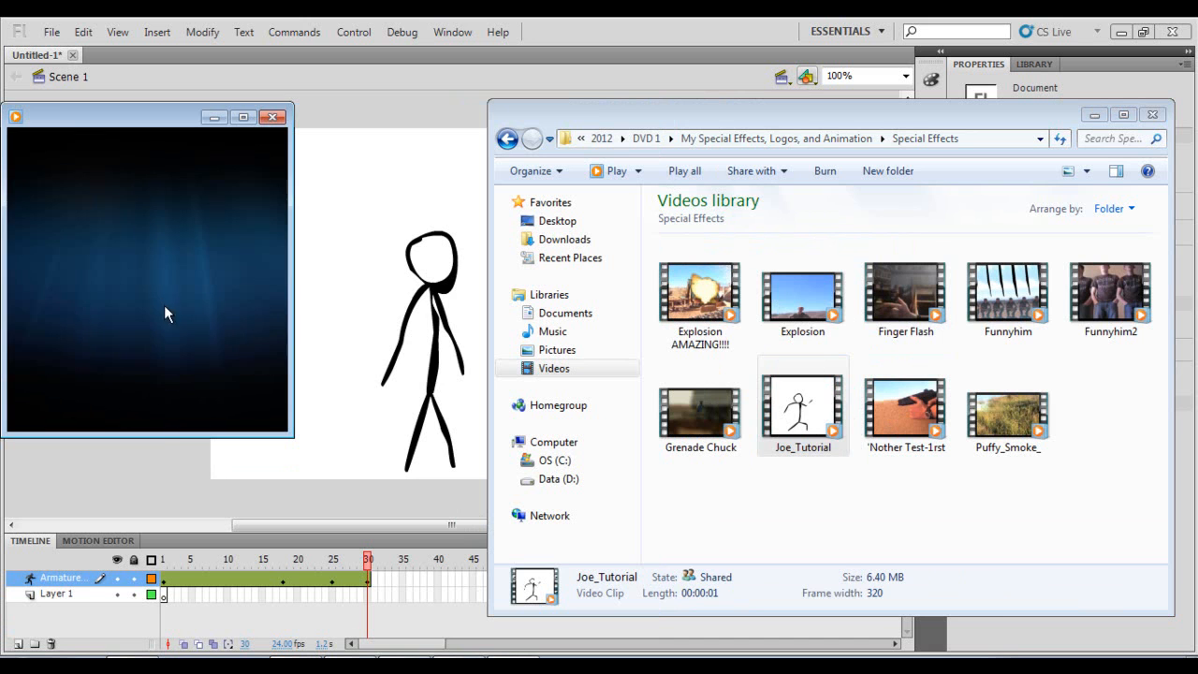
pyautogui.click(235, 119)
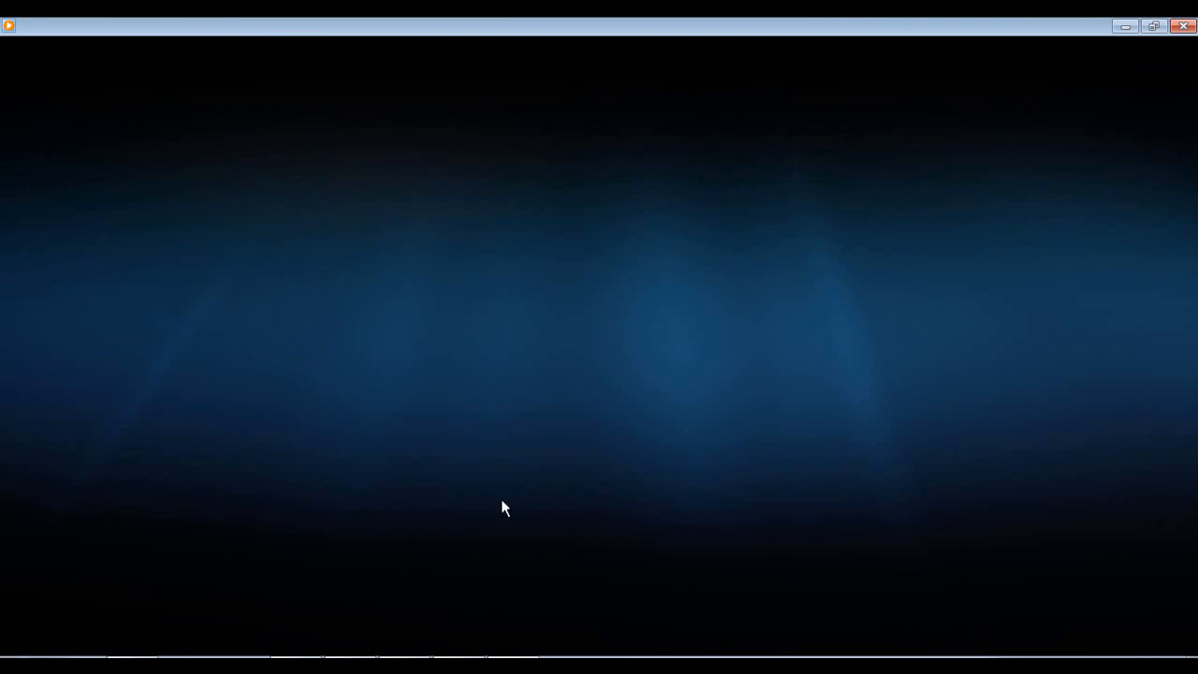
pyautogui.click(600, 646)
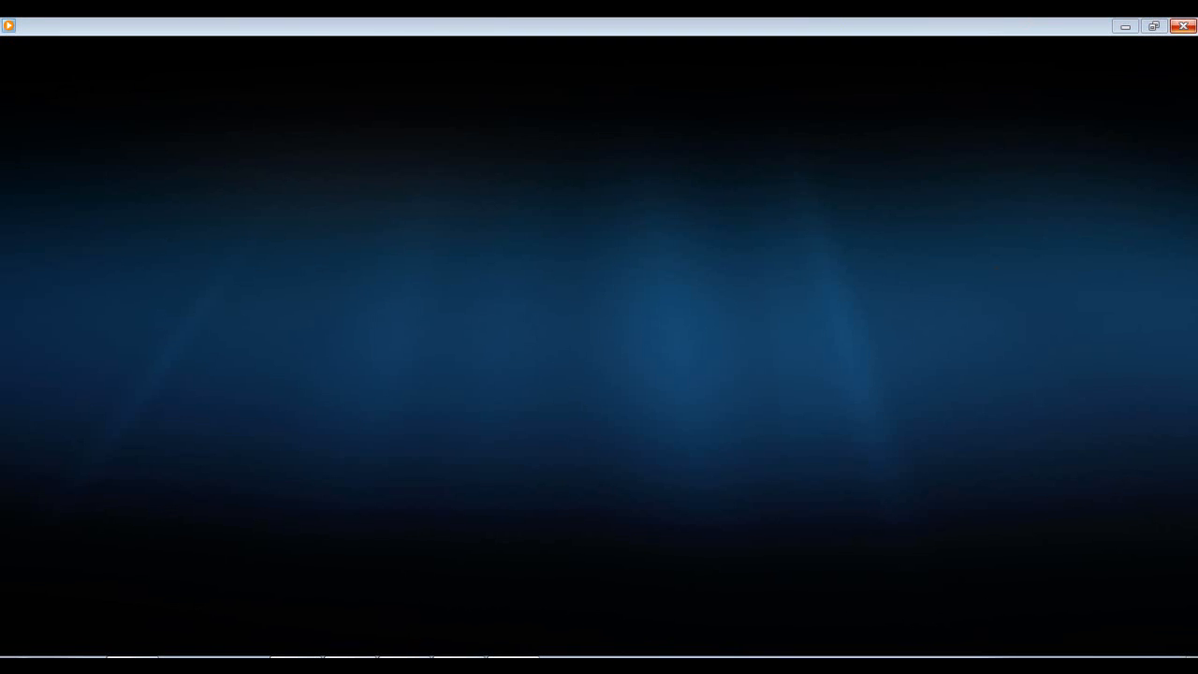
# Close the media player and the Explorer window, and return to the Flash document at frame 9.
pyautogui.click(1184, 27)
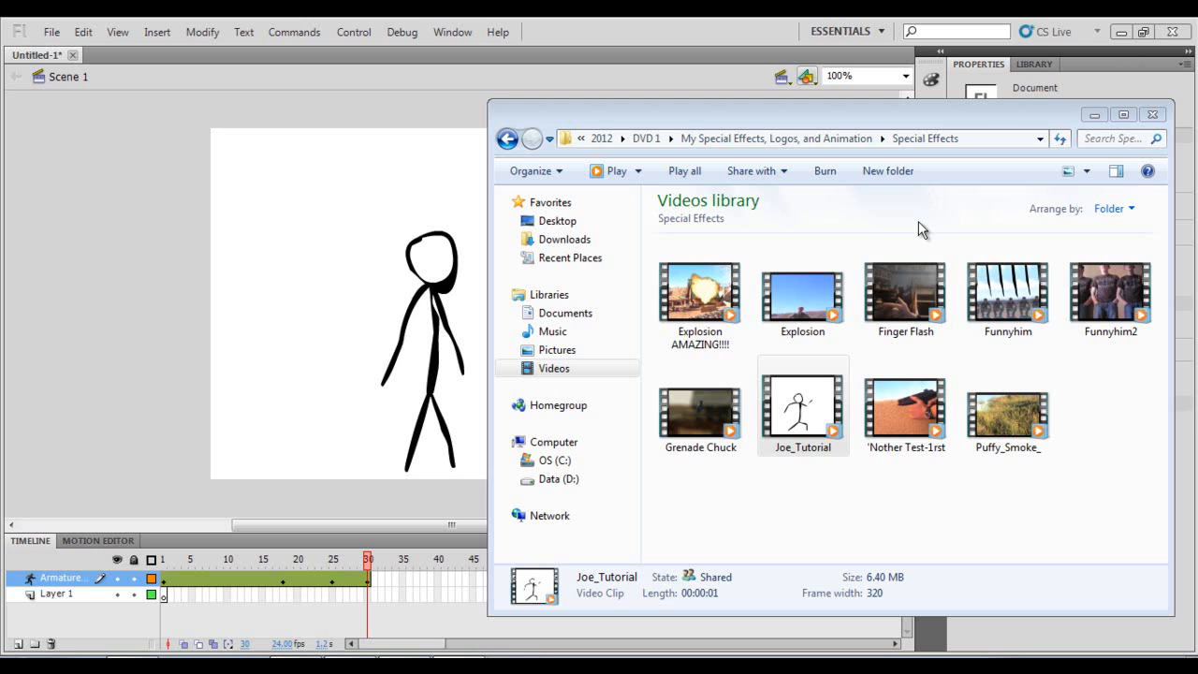
pyautogui.click(1154, 116)
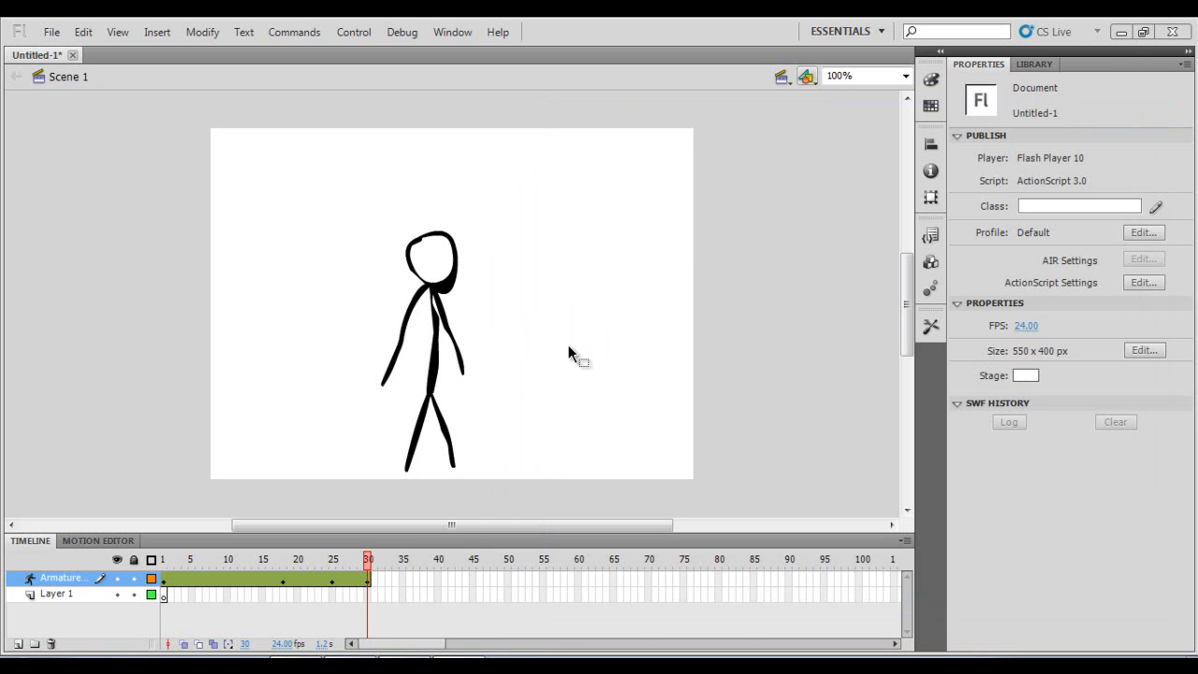
pyautogui.click(225, 559)
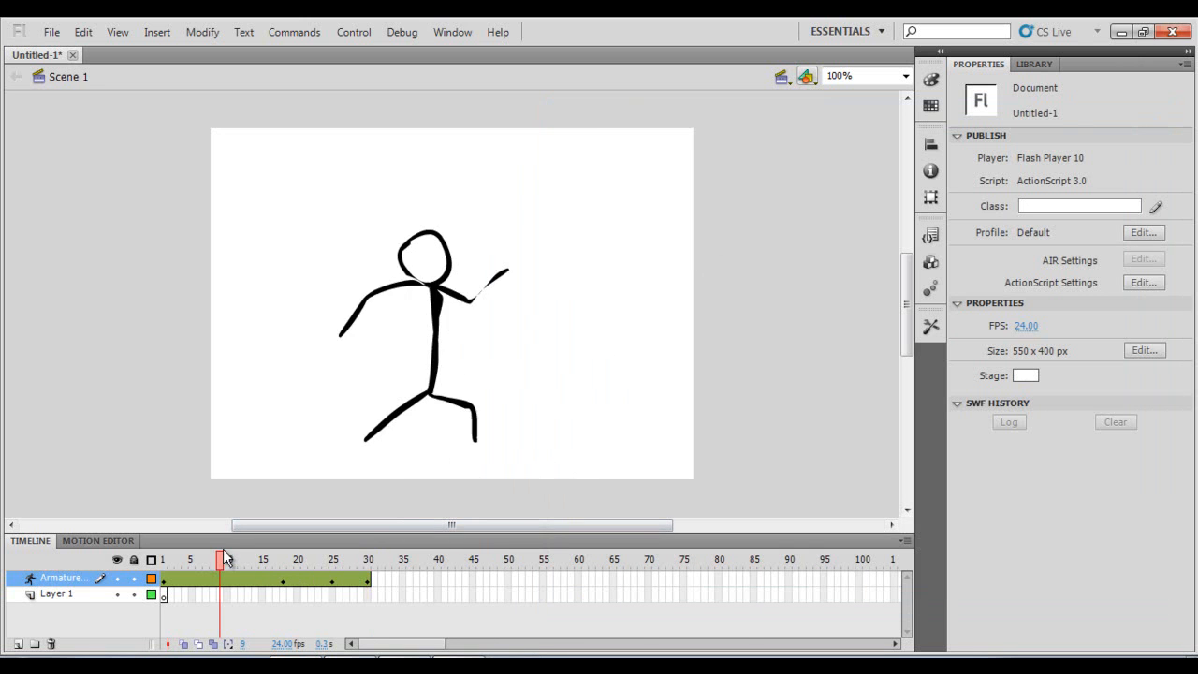
# Try to paint beside the figure with the Brush tool while the armature layer is active.
pyautogui.click(929, 330)
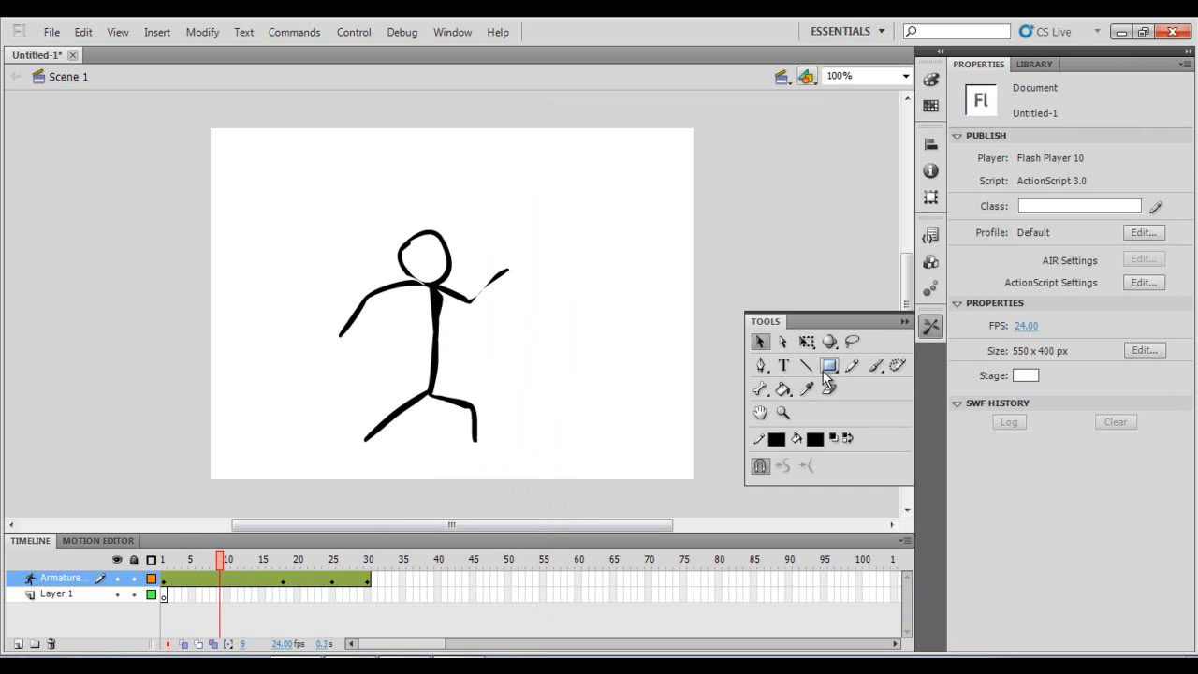
pyautogui.click(875, 365)
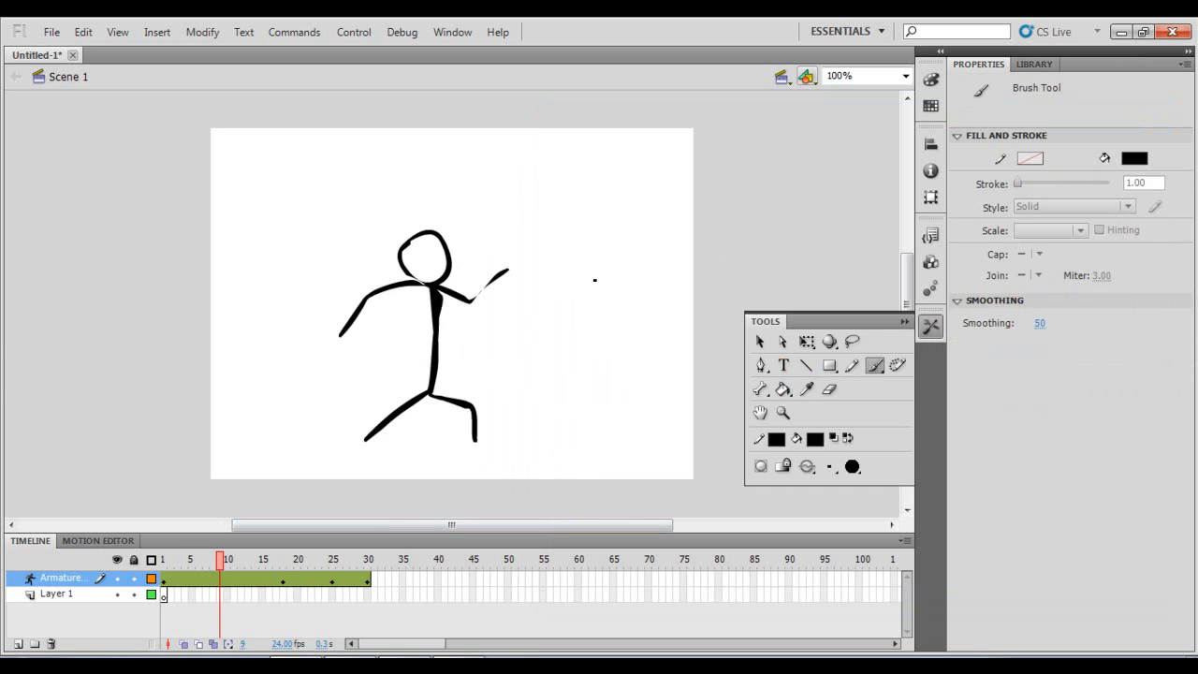
pyautogui.click(595, 279)
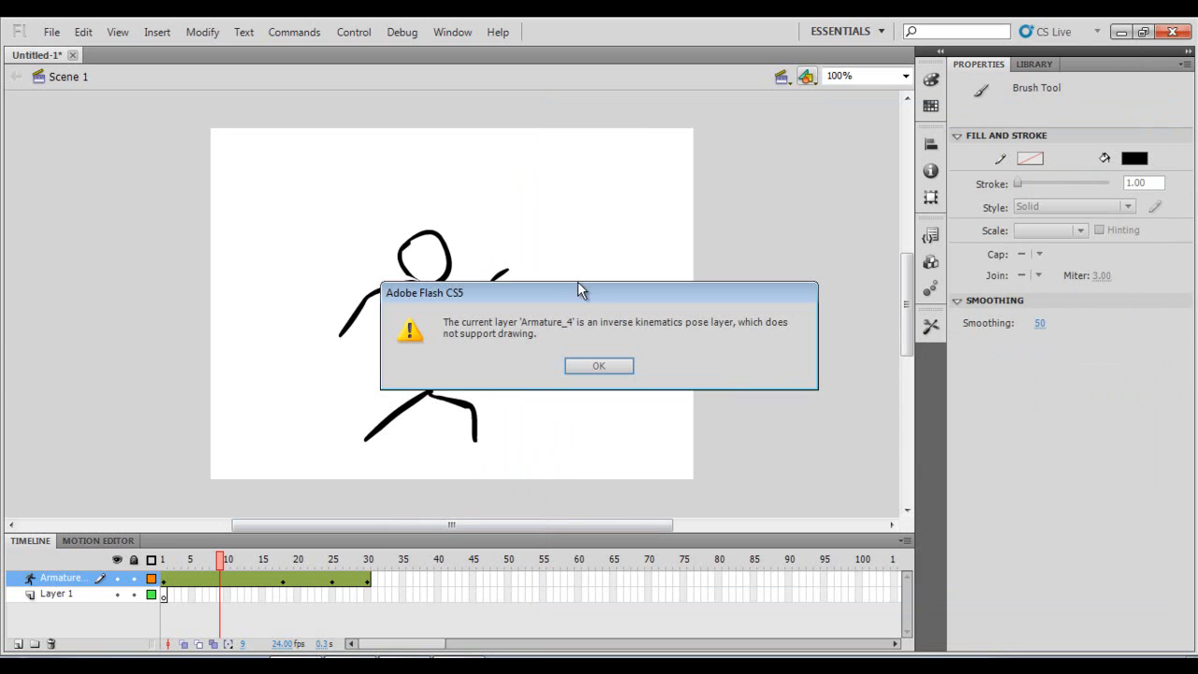
pyautogui.click(599, 366)
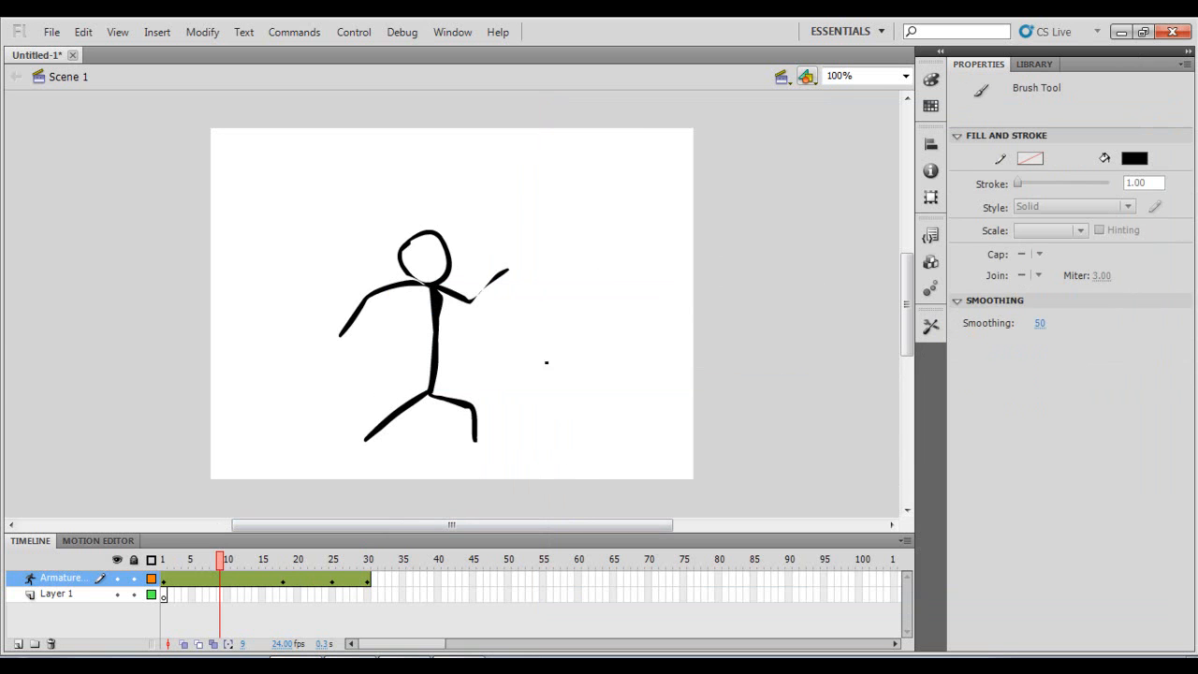
# Make frame 1 of Layer 1 the active drawing target and activate the Brush tool.
pyautogui.click(86, 595)
pyautogui.click(196, 559)
pyautogui.moveTo(197, 559); pyautogui.dragTo(164, 558)
pyautogui.click(92, 595)
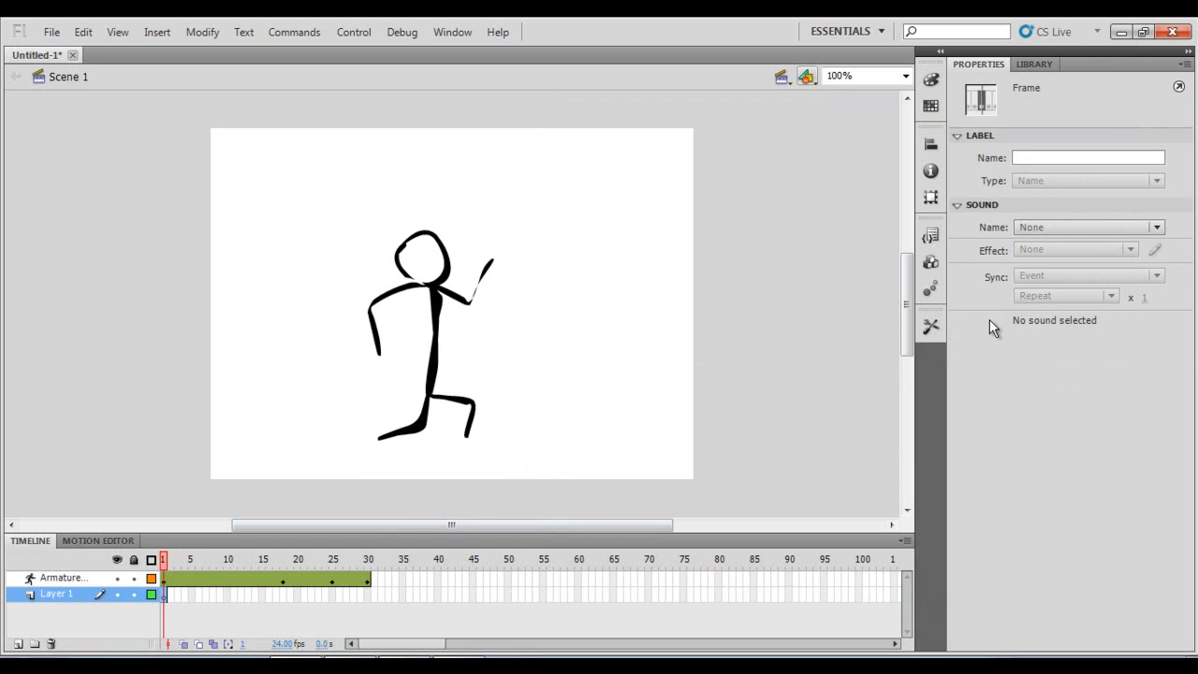
pyautogui.click(929, 329)
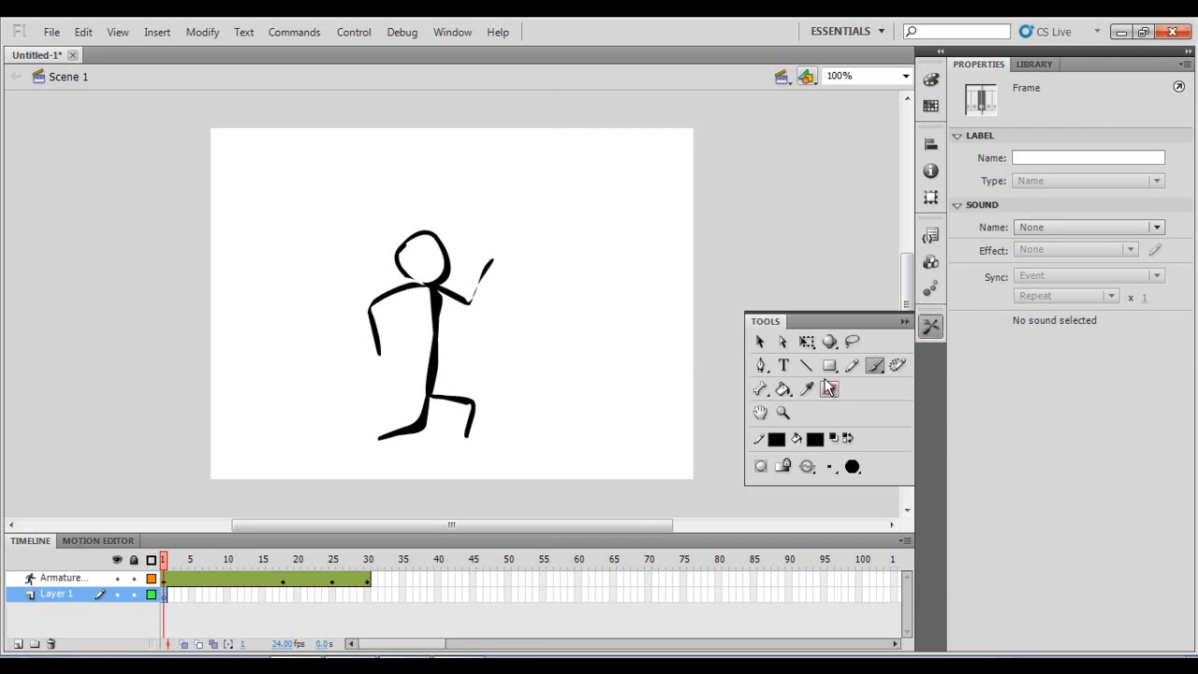
pyautogui.click(864, 364)
pyautogui.click(618, 304)
pyautogui.moveTo(624, 276)
pyautogui.mouseDown()
pyautogui.moveTo(589, 289)
pyautogui.moveTo(626, 353)
pyautogui.moveTo(652, 301)
pyautogui.moveTo(630, 277)
pyautogui.mouseUp()
pyautogui.hotkey('ctrl', 'z')
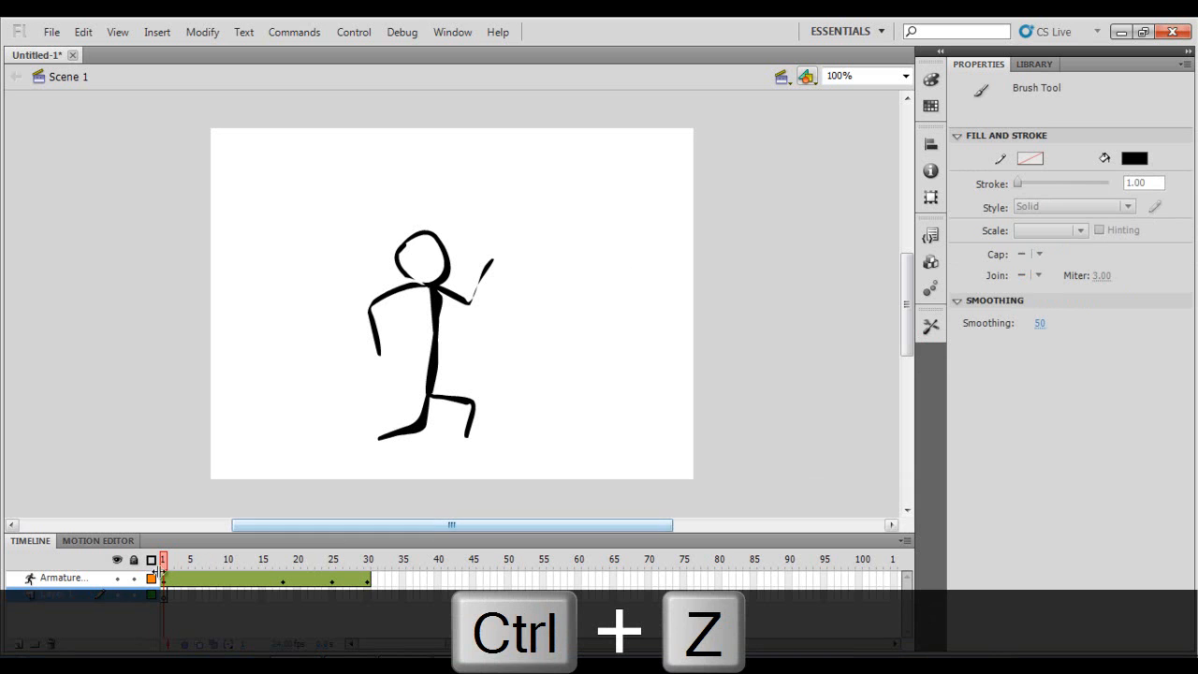
# Paint a second stick figure with torso, legs, arms and oval head on Layer 1, to the right of the running figure.
pyautogui.click(73, 596)
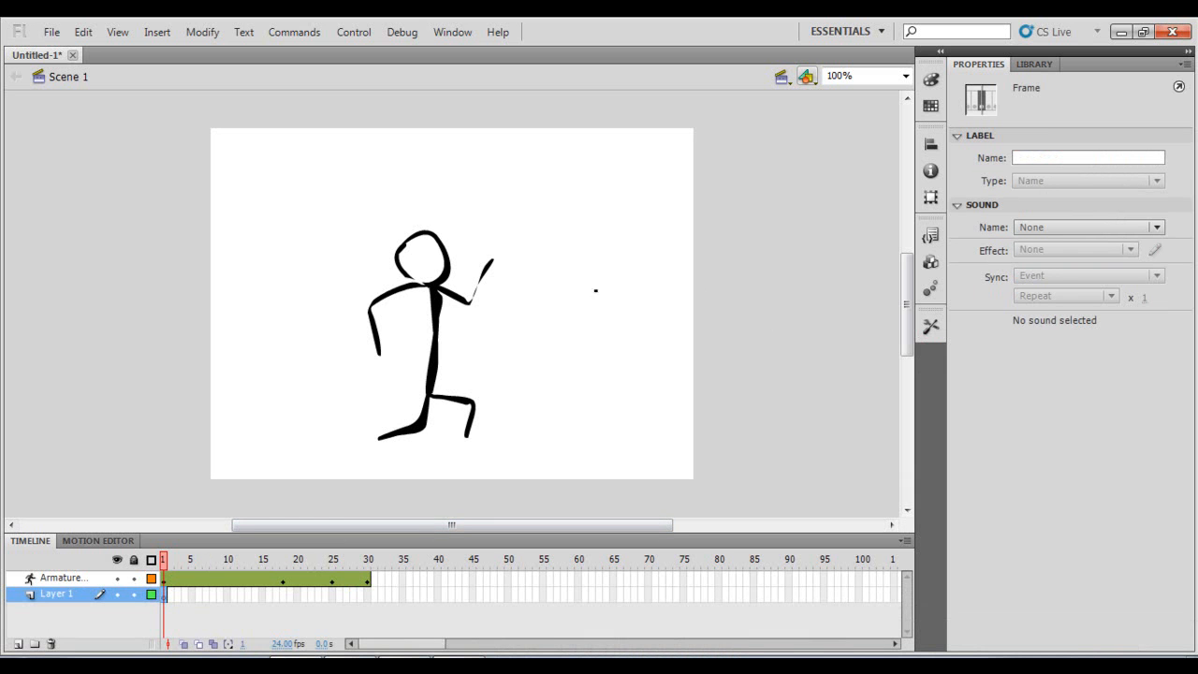
pyautogui.moveTo(603, 241)
pyautogui.mouseDown()
pyautogui.moveTo(616, 326)
pyautogui.moveTo(579, 387)
pyautogui.moveTo(617, 331)
pyautogui.moveTo(638, 384)
pyautogui.mouseUp()
pyautogui.moveTo(606, 255)
pyautogui.mouseDown()
pyautogui.moveTo(584, 320)
pyautogui.moveTo(648, 309)
pyautogui.mouseUp()
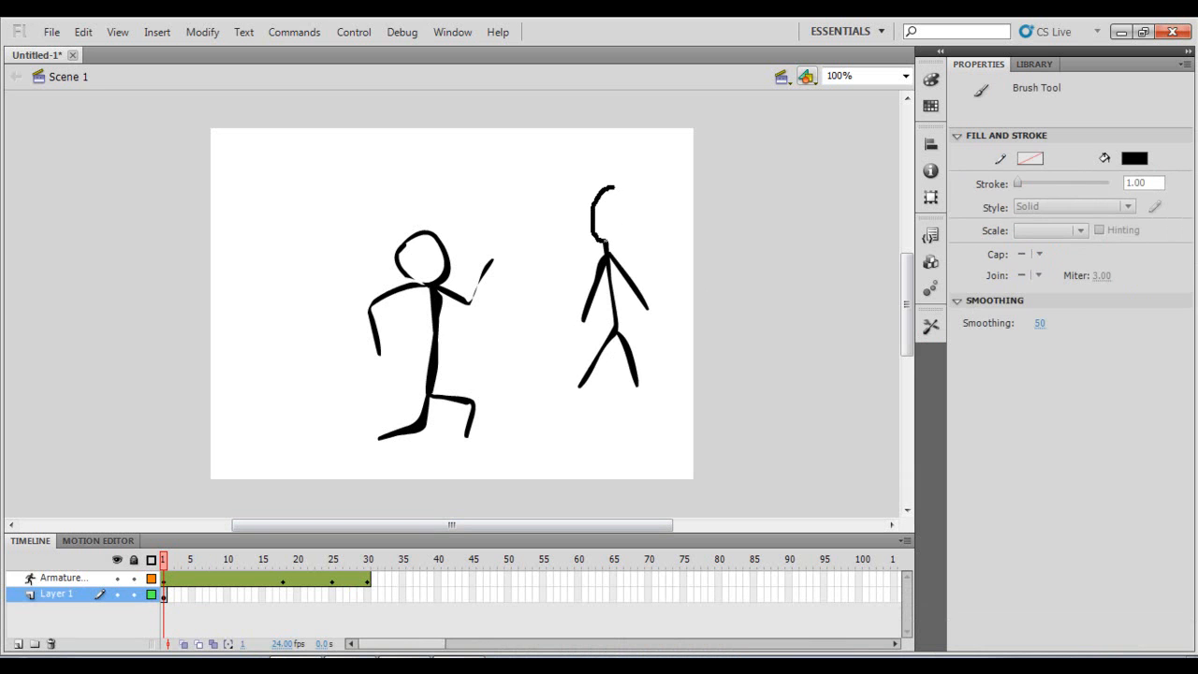
pyautogui.moveTo(618, 185); pyautogui.dragTo(622, 184)
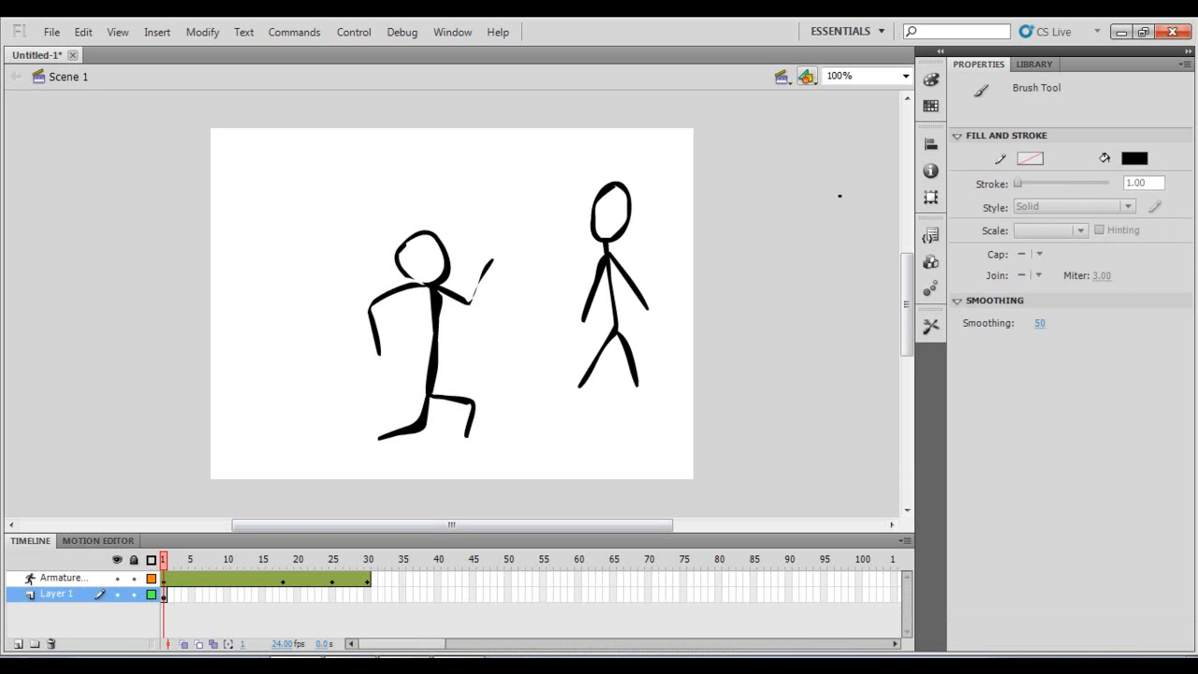
# Rig the second figure with the Bone tool along the torso from neck to hips and down both legs, with two bones per leg.
pyautogui.click(924, 326)
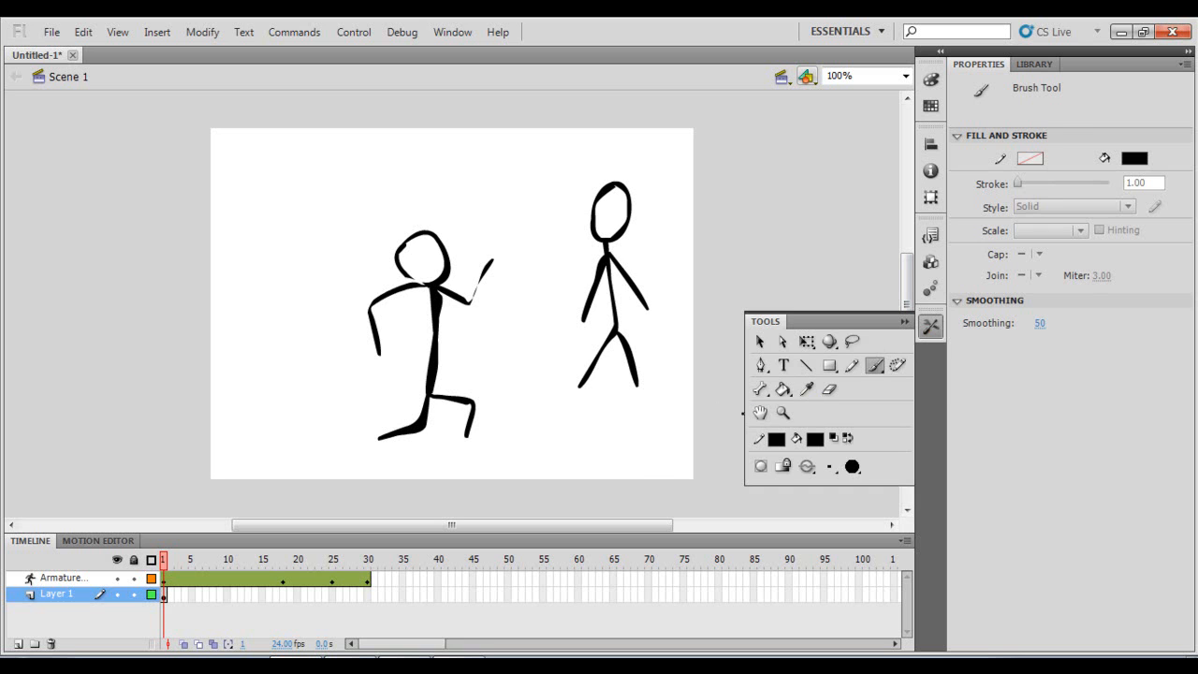
pyautogui.click(766, 391)
pyautogui.moveTo(608, 244); pyautogui.dragTo(637, 361)
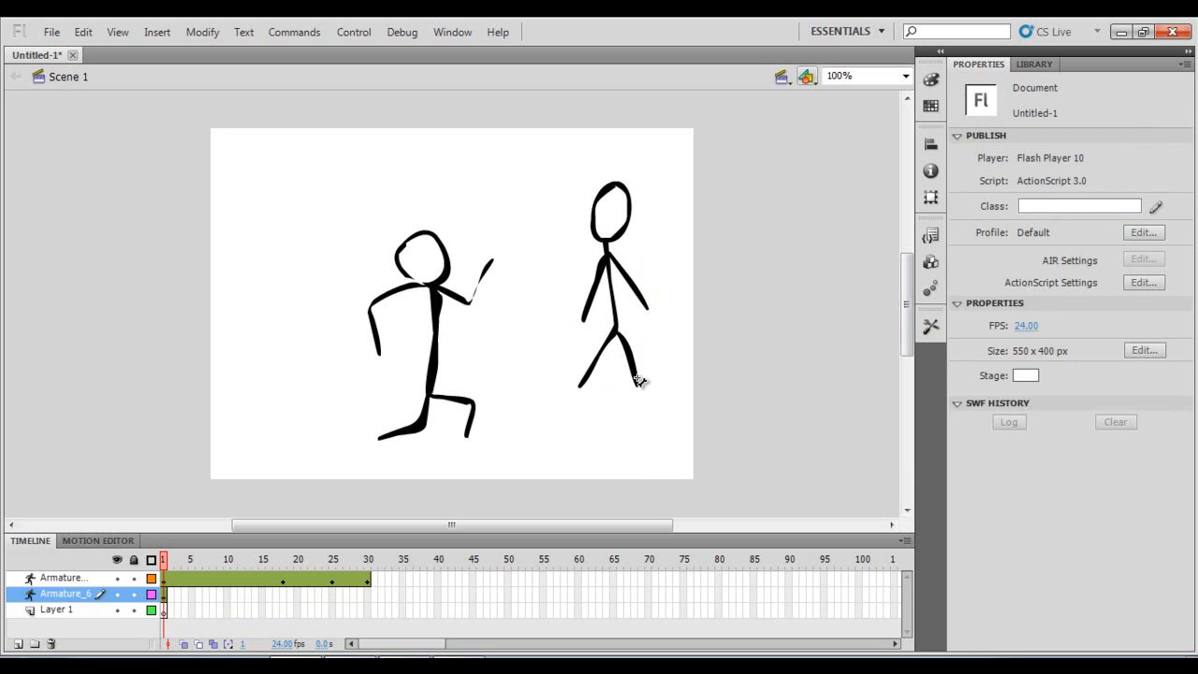
pyautogui.click(610, 245)
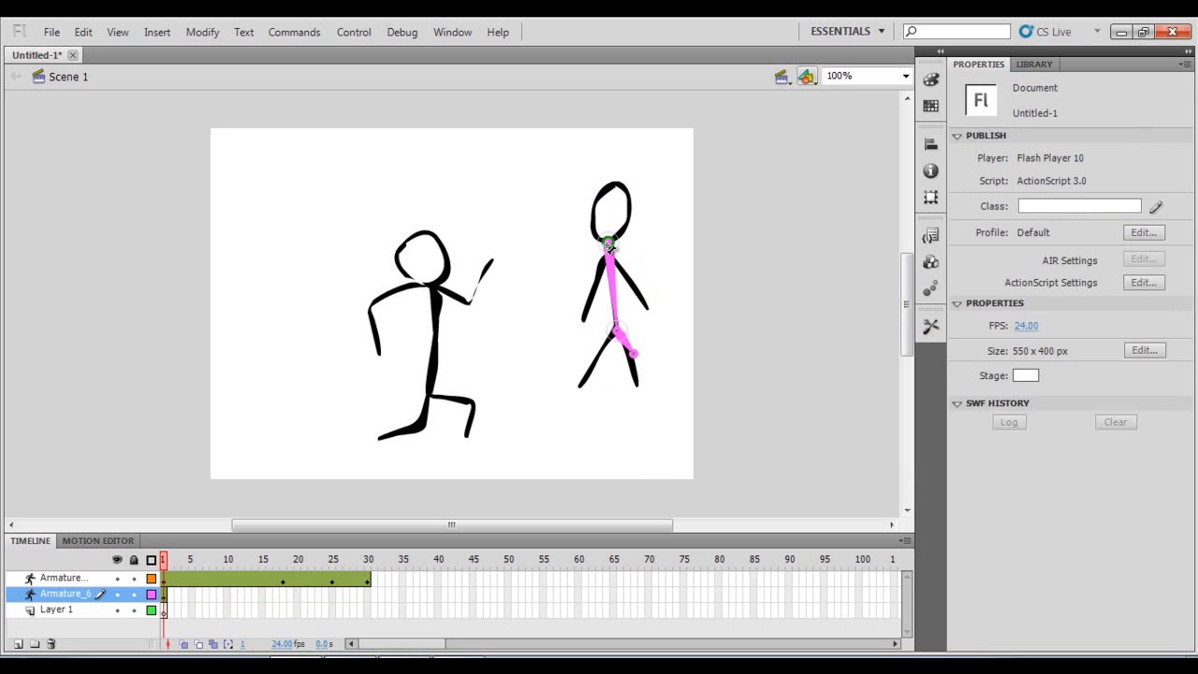
pyautogui.click(636, 362)
pyautogui.click(617, 323)
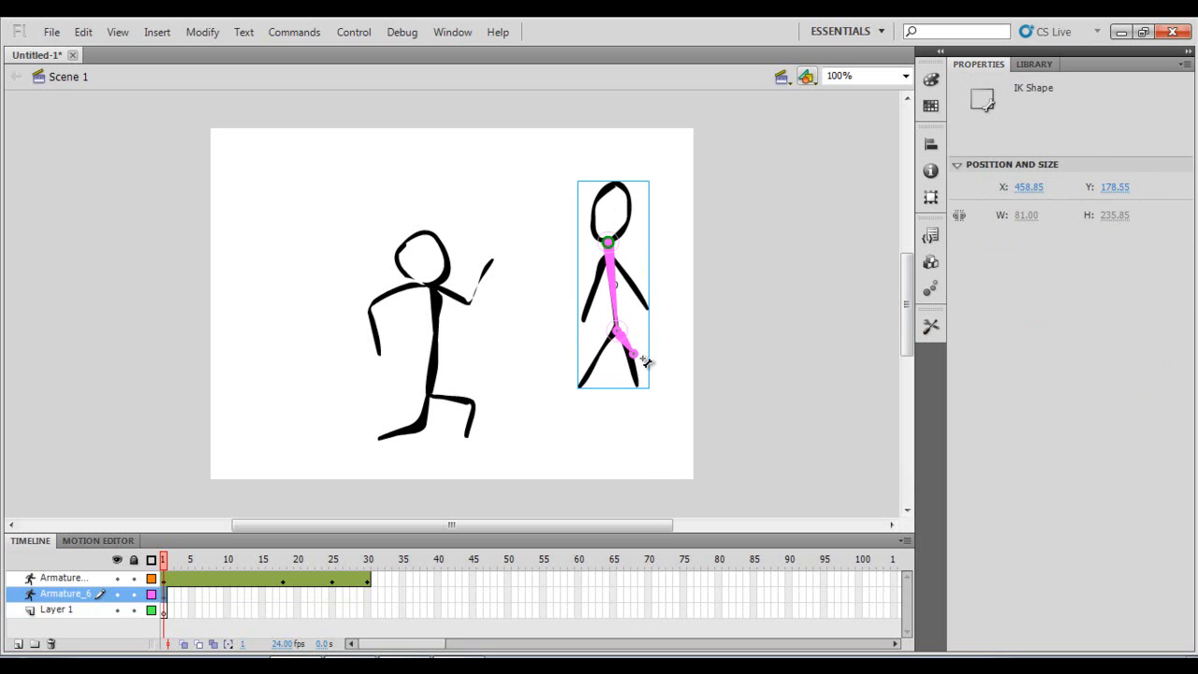
pyautogui.moveTo(635, 358); pyautogui.dragTo(639, 384)
pyautogui.moveTo(618, 332); pyautogui.dragTo(577, 388)
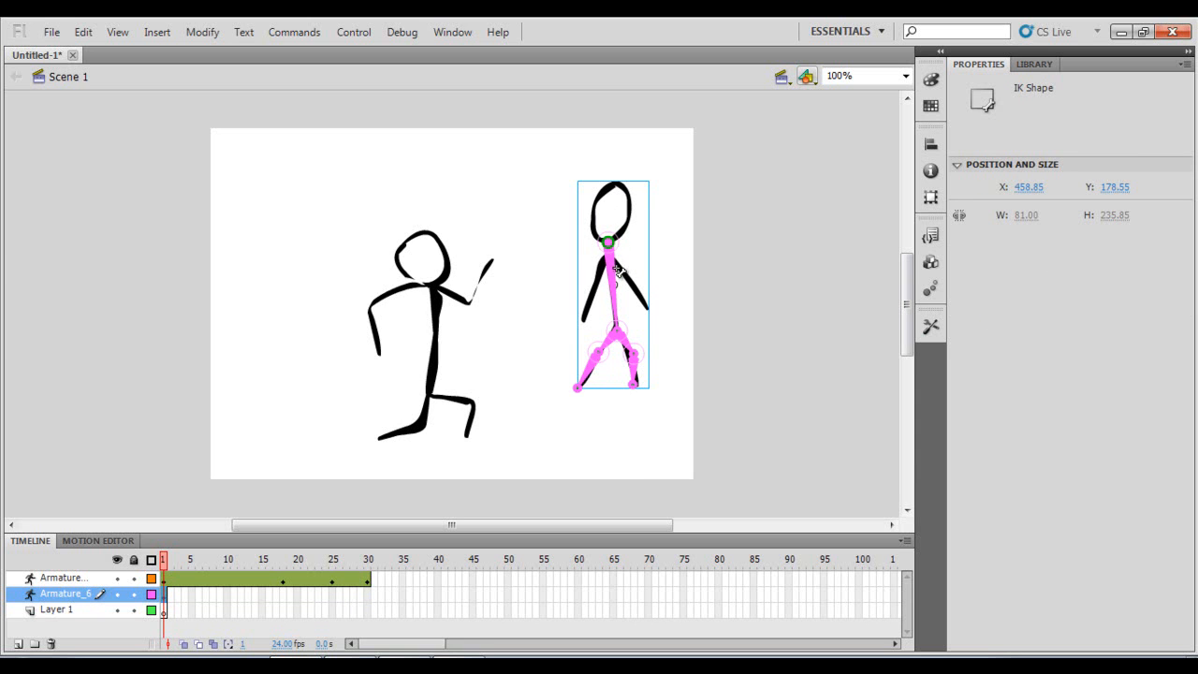
# Add two bones to each arm of the second figure and one bone from its neck to the top of the head.
pyautogui.moveTo(609, 243); pyautogui.dragTo(649, 308)
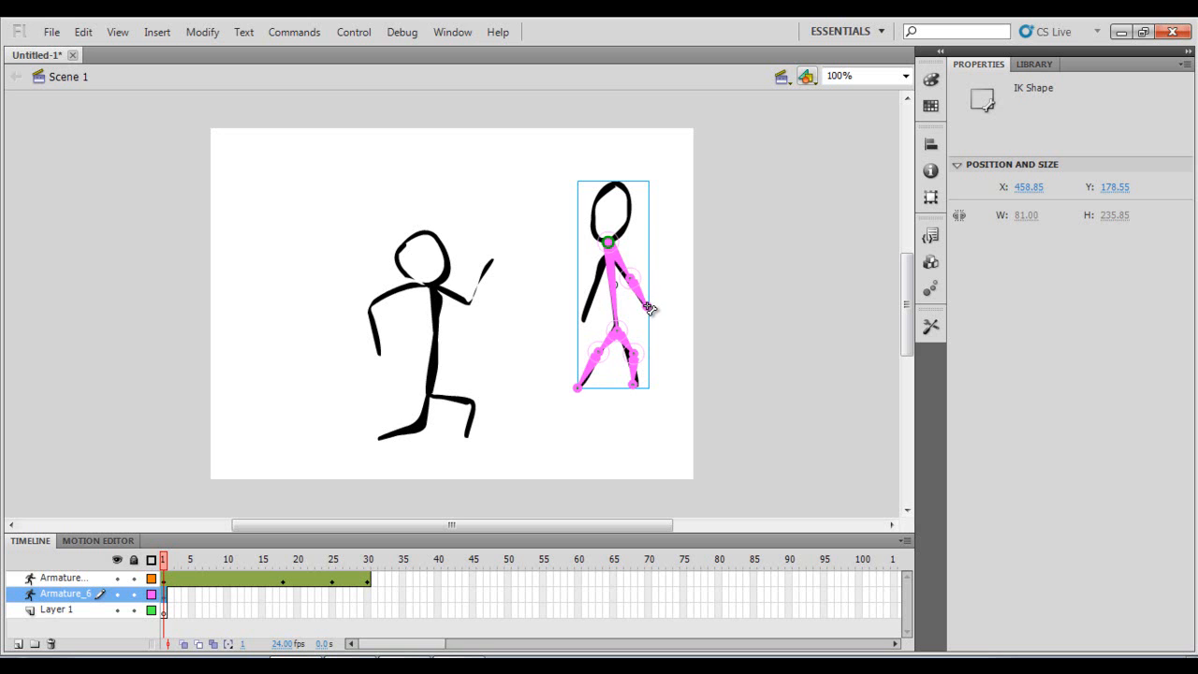
pyautogui.moveTo(609, 251); pyautogui.dragTo(587, 317)
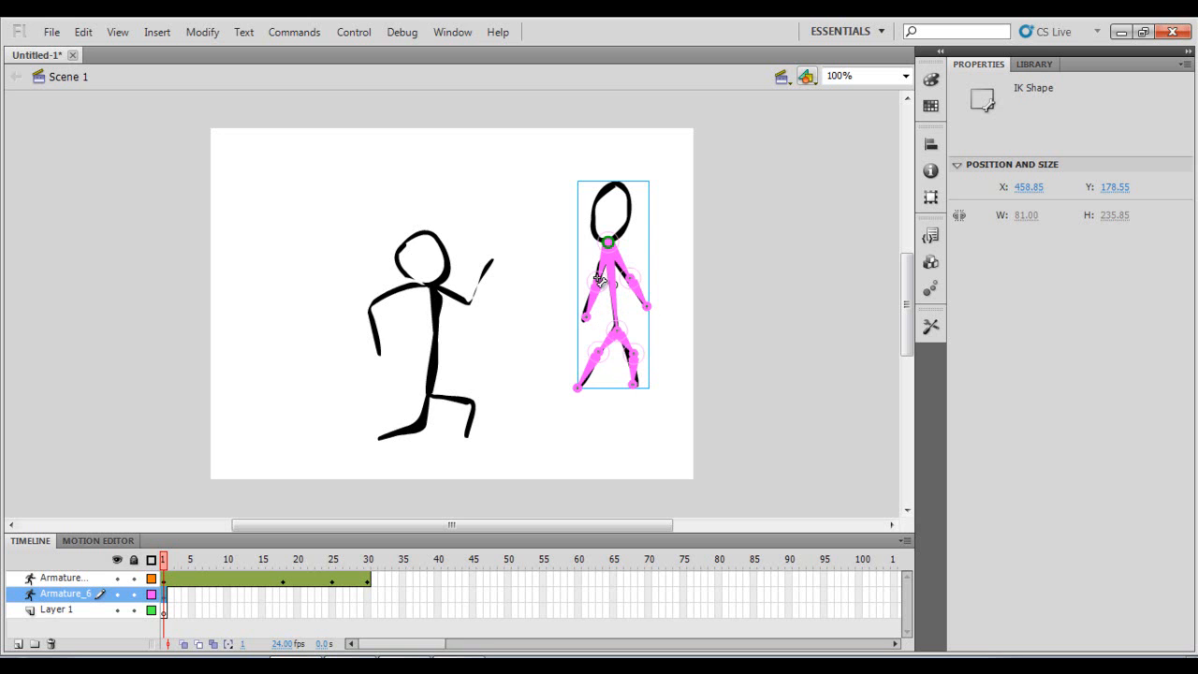
pyautogui.moveTo(609, 243); pyautogui.dragTo(613, 180)
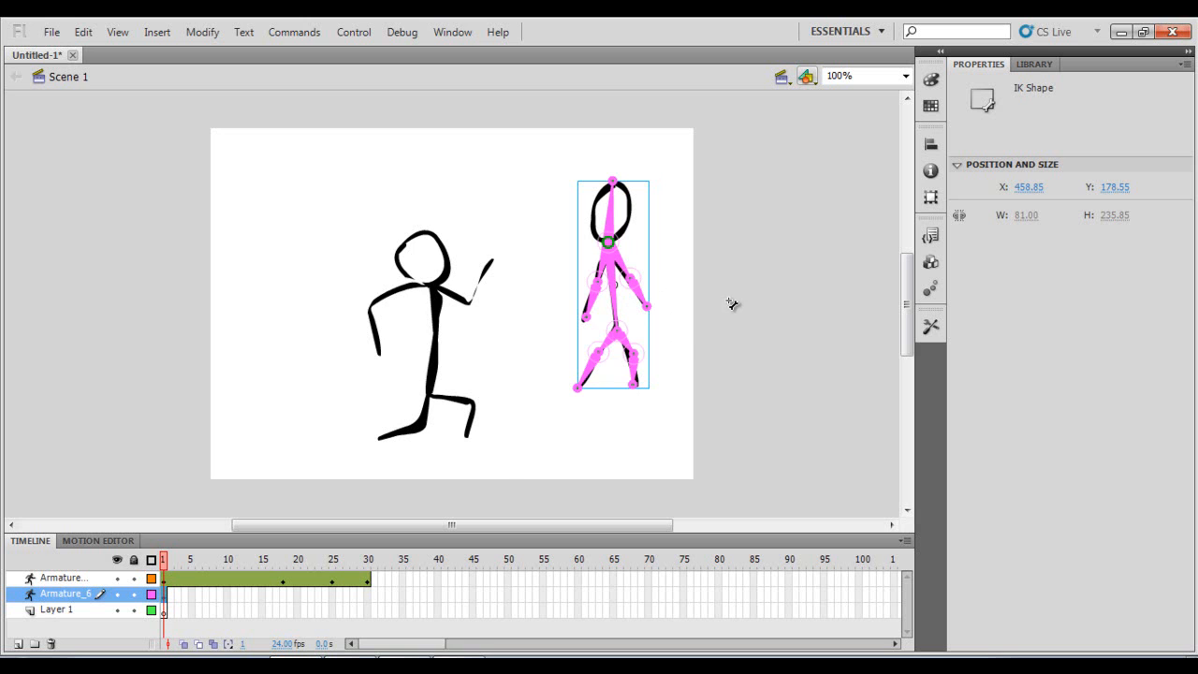
# Tilt the second figure's head slightly toward the first figure with the Selection tool at frame 1.
pyautogui.click(930, 326)
pyautogui.click(760, 342)
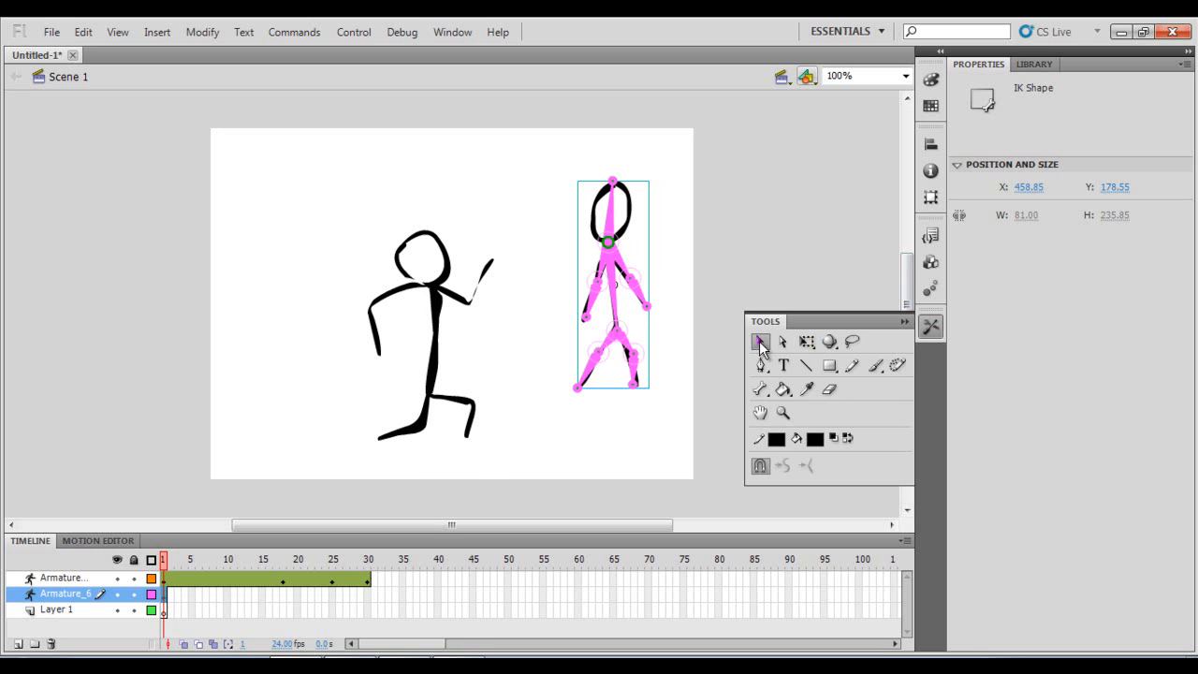
pyautogui.click(614, 182)
pyautogui.click(615, 182)
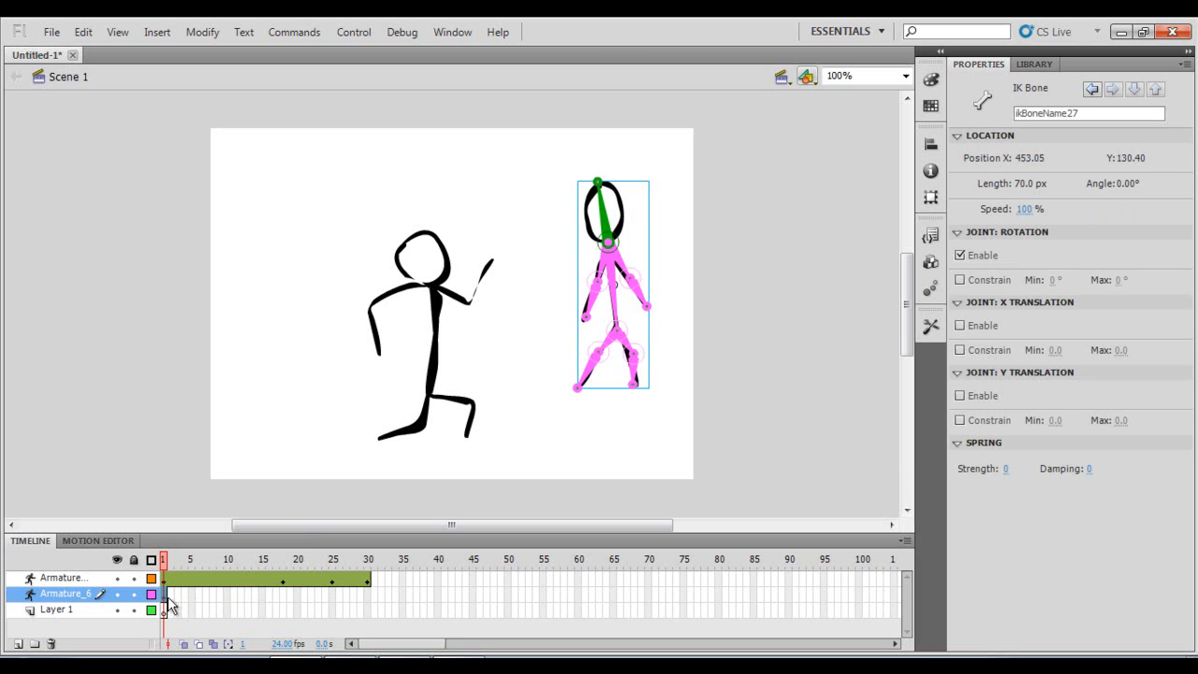
# Extend the second figure's armature span in the timeline to frame 30.
pyautogui.click(168, 608)
pyautogui.click(163, 596)
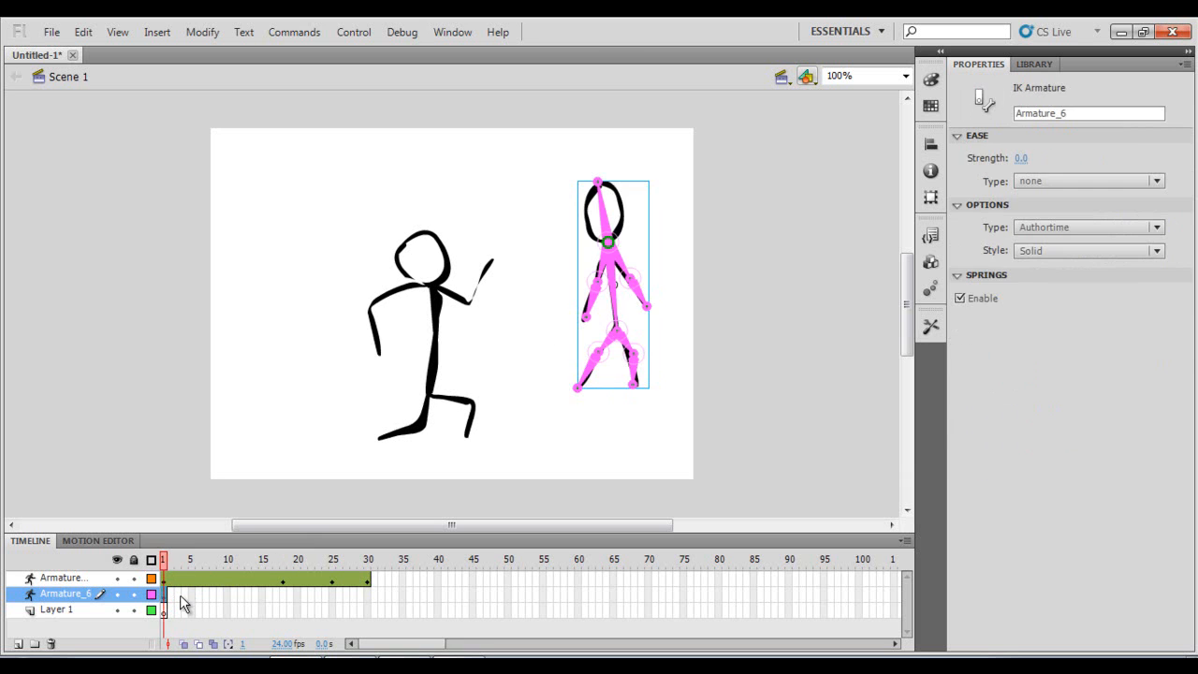
pyautogui.moveTo(170, 596); pyautogui.dragTo(368, 597)
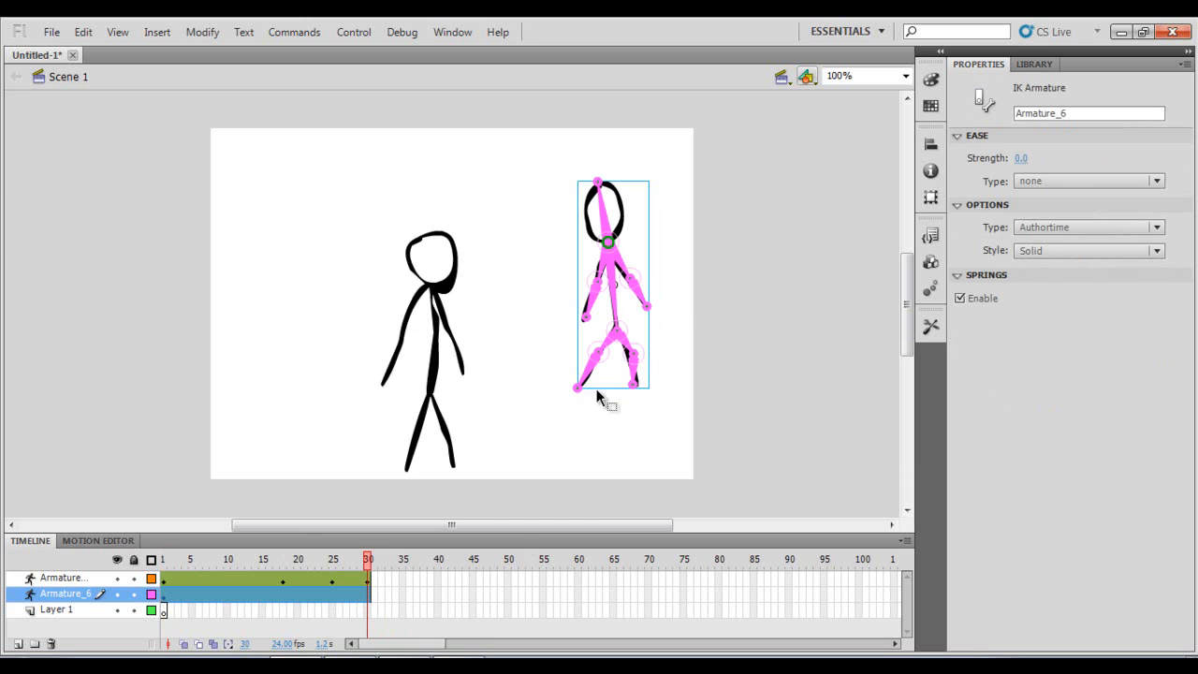
# Pose the second figure at frame 5 with one arm reaching toward the first figure, the other elbow bent and the rear foot shifted.
pyautogui.click(191, 561)
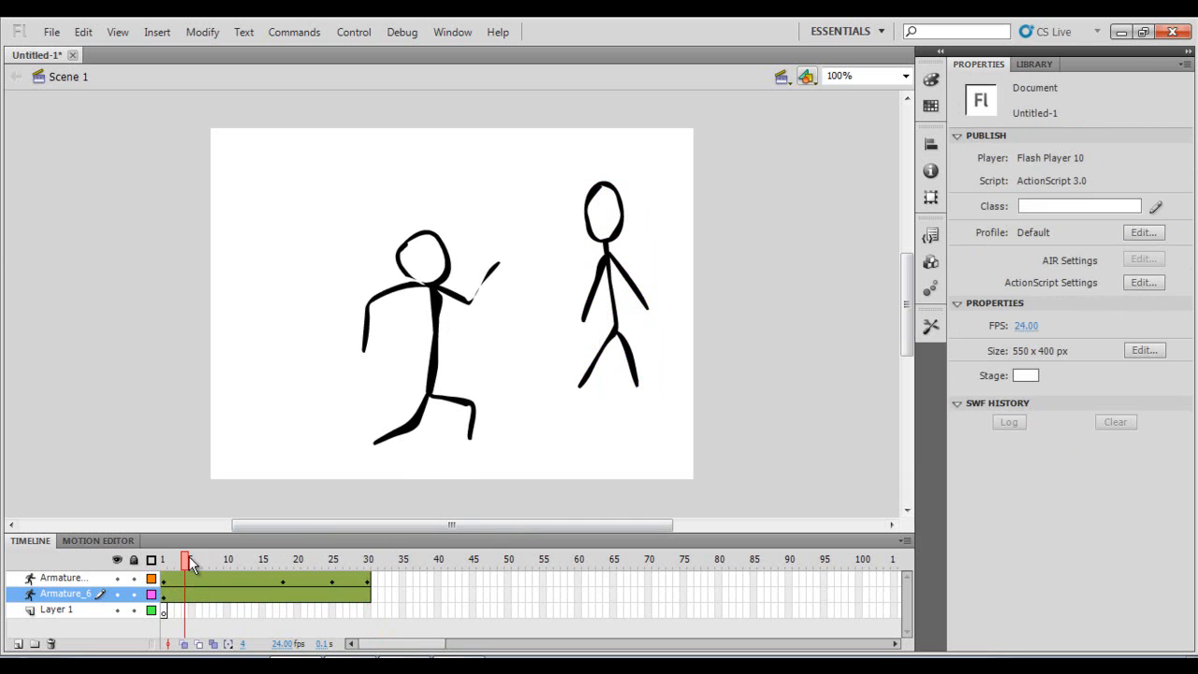
pyautogui.click(617, 302)
pyautogui.moveTo(577, 316); pyautogui.dragTo(540, 281)
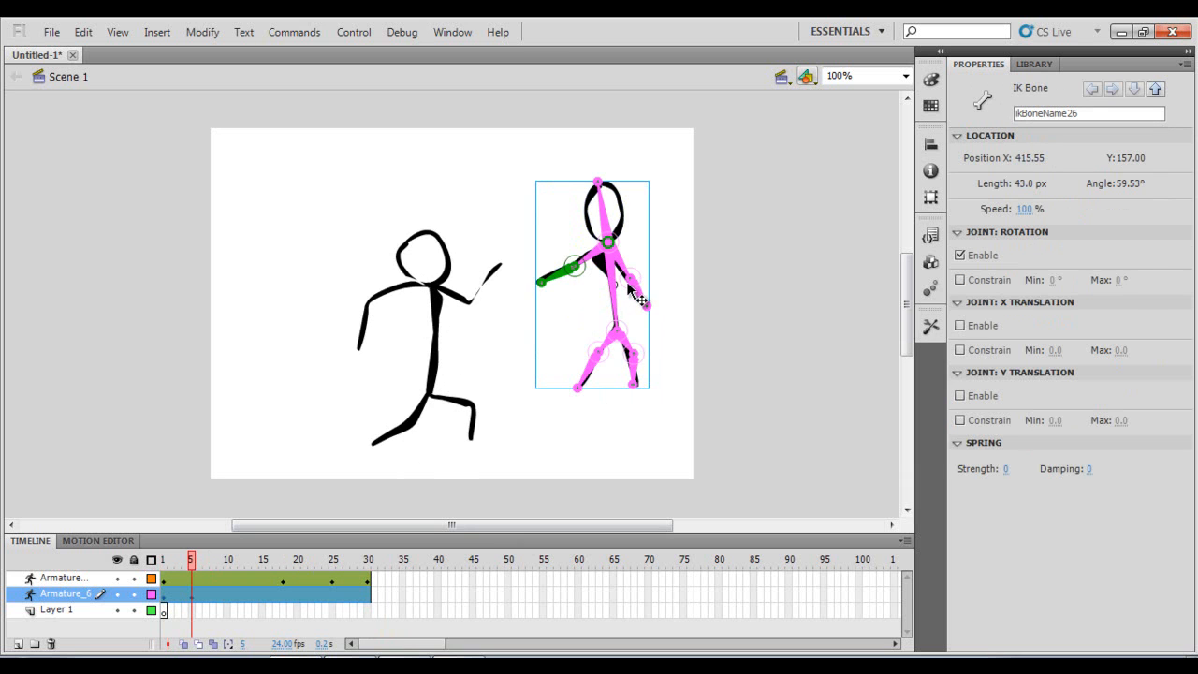
pyautogui.moveTo(632, 284)
pyautogui.mouseDown()
pyautogui.moveTo(674, 281)
pyautogui.moveTo(649, 265)
pyautogui.moveTo(623, 294)
pyautogui.mouseUp()
pyautogui.click(639, 391)
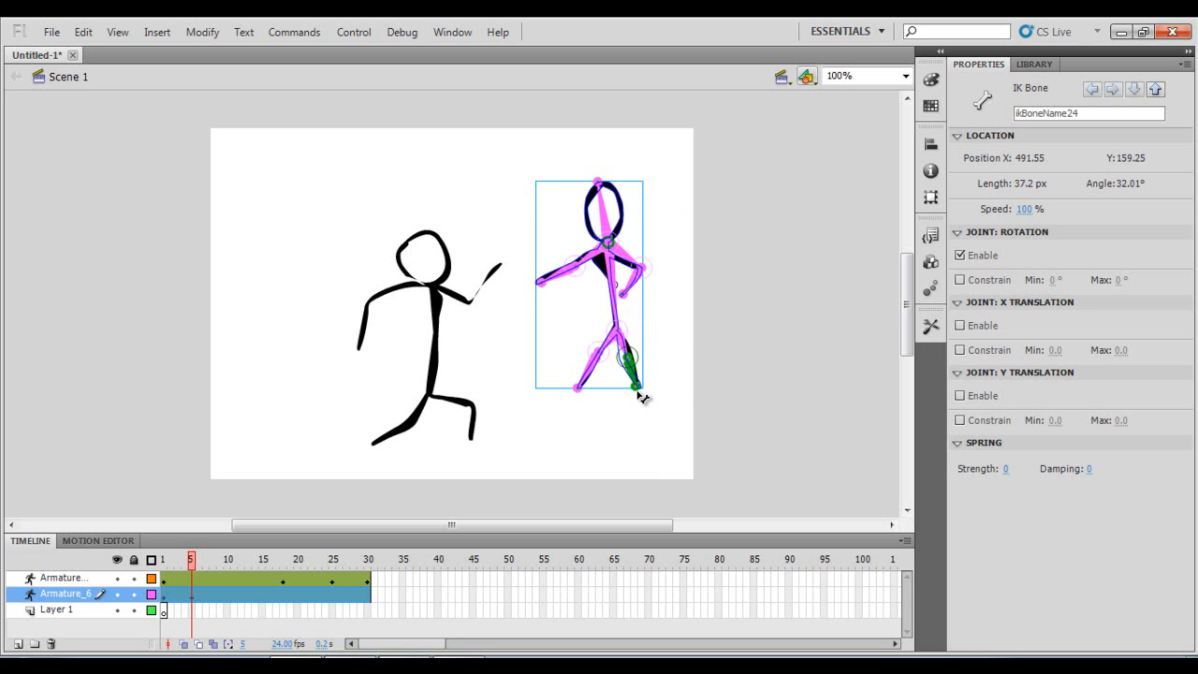
# Pose the second figure at frame 10 with the head upright, both arms lowered, the rear leg kicked back and the front knee bent.
pyautogui.moveTo(194, 564); pyautogui.dragTo(227, 561)
pyautogui.click(520, 383)
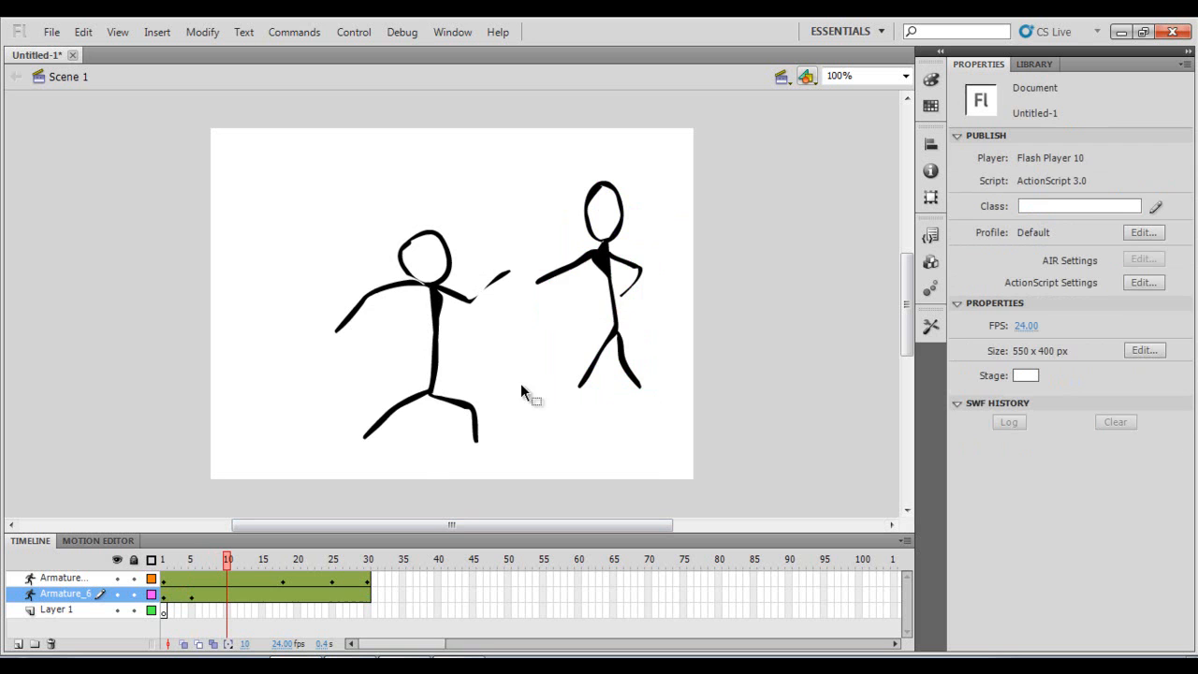
pyautogui.click(604, 271)
pyautogui.moveTo(590, 285)
pyautogui.mouseDown()
pyautogui.moveTo(589, 273)
pyautogui.moveTo(595, 283)
pyautogui.mouseUp()
pyautogui.moveTo(600, 183); pyautogui.dragTo(616, 183)
pyautogui.moveTo(625, 293); pyautogui.dragTo(648, 312)
pyautogui.moveTo(633, 367); pyautogui.dragTo(661, 348)
pyautogui.moveTo(582, 391)
pyautogui.mouseDown()
pyautogui.moveTo(599, 394)
pyautogui.moveTo(583, 383)
pyautogui.mouseUp()
# Pose the second figure at frame 15 with the front forearm raised horizontally and the rear arm lifted and bent at the elbow.
pyautogui.click(233, 558)
pyautogui.click(263, 558)
pyautogui.click(467, 458)
pyautogui.click(609, 264)
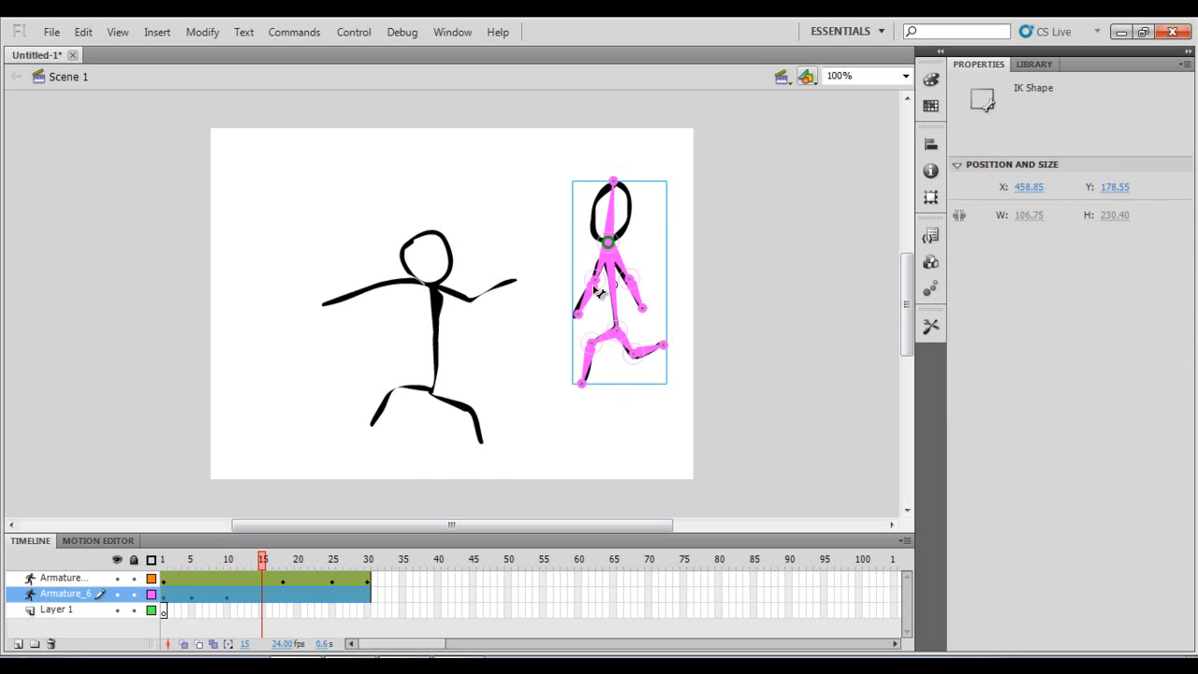
pyautogui.moveTo(582, 321); pyautogui.dragTo(558, 277)
pyautogui.moveTo(655, 318); pyautogui.dragTo(643, 289)
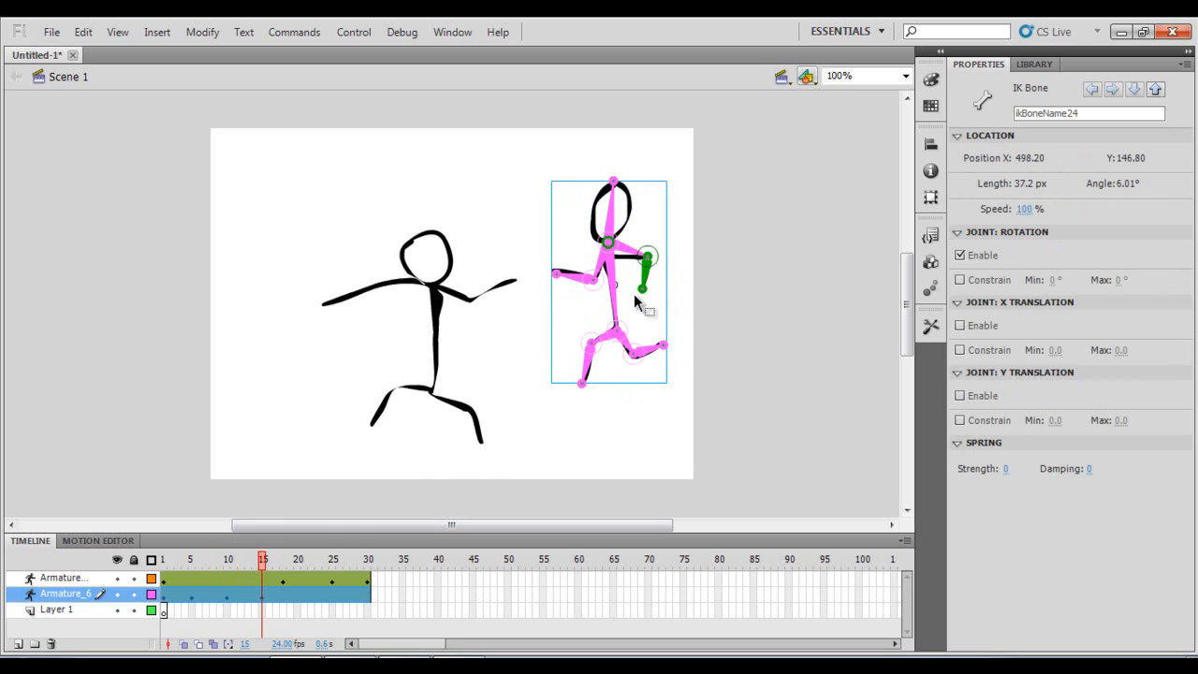
# Pose the second figure at frame 20 with the head tilted away from the first figure, both arms lowered and both legs extended downward.
pyautogui.moveTo(257, 565); pyautogui.dragTo(297, 567)
pyautogui.click(604, 252)
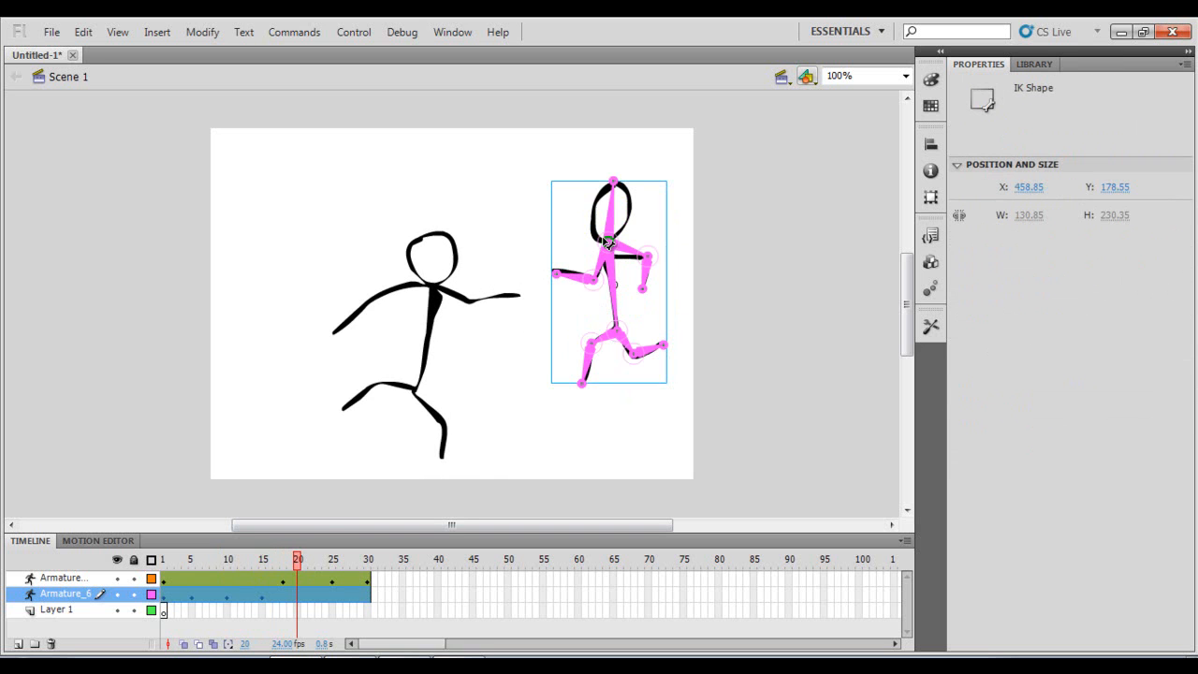
pyautogui.moveTo(613, 181); pyautogui.dragTo(632, 186)
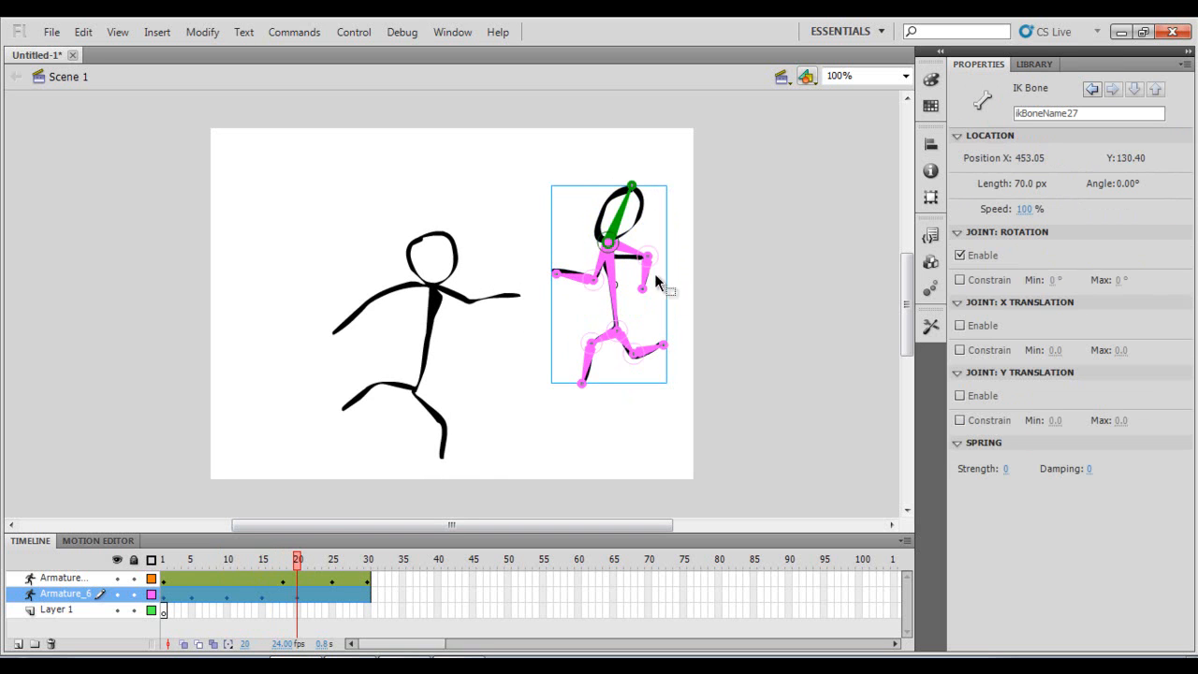
pyautogui.moveTo(647, 291); pyautogui.dragTo(644, 305)
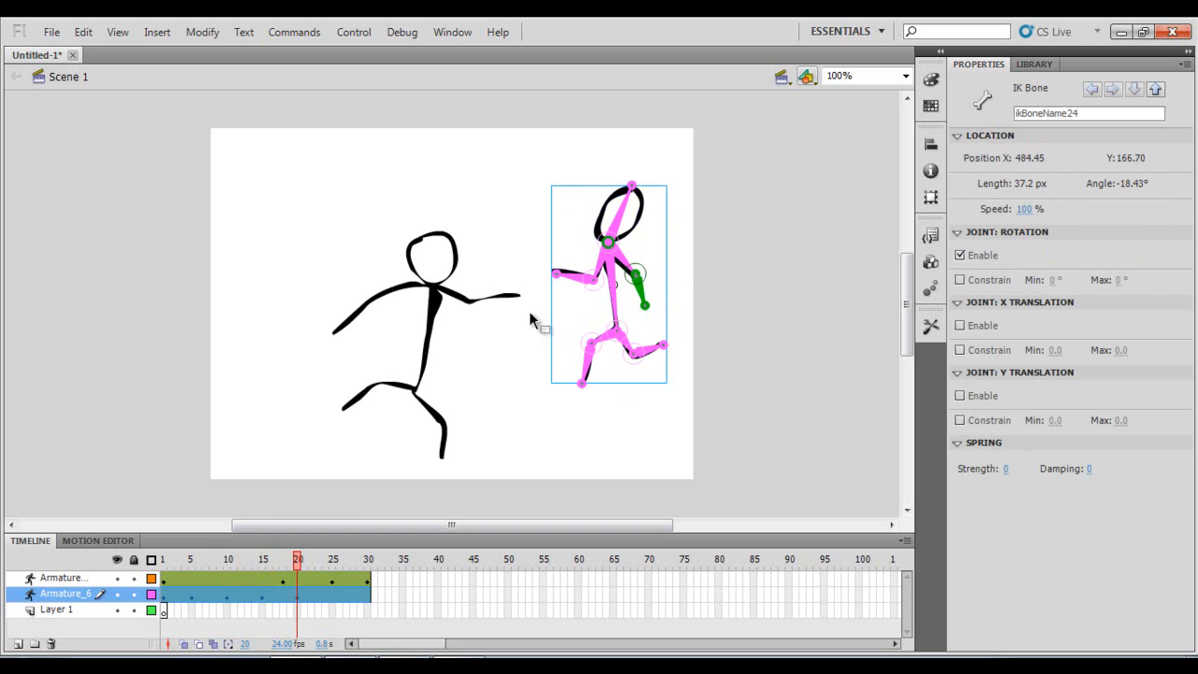
pyautogui.moveTo(559, 279); pyautogui.dragTo(566, 311)
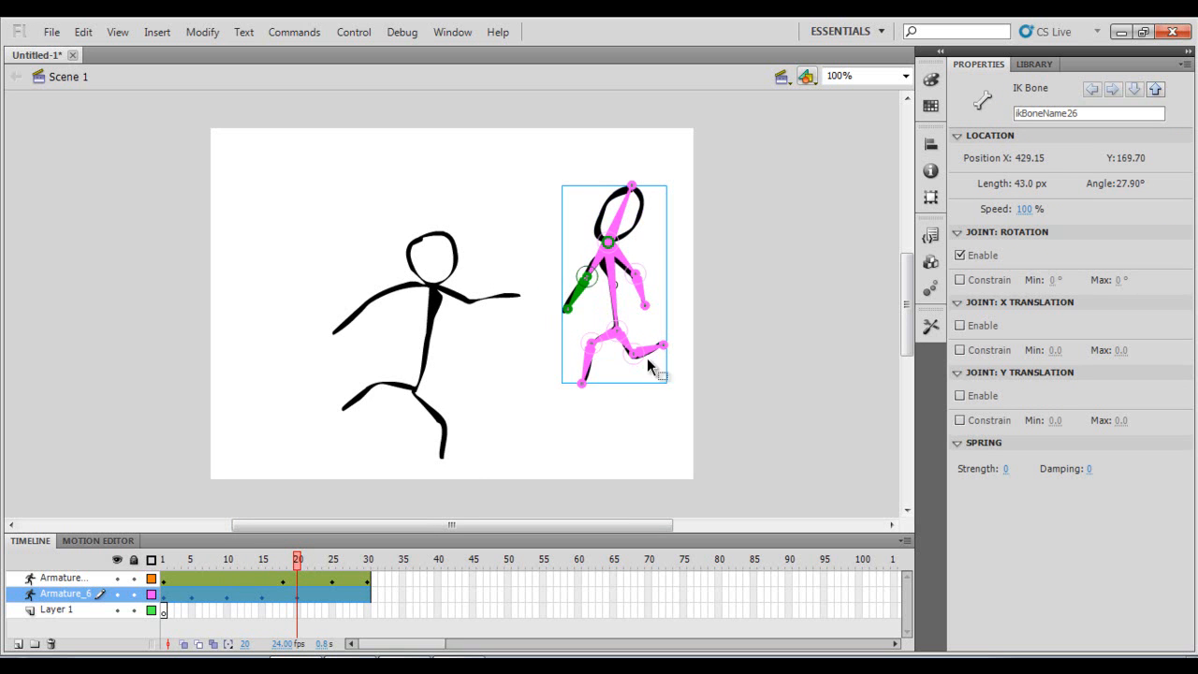
pyautogui.moveTo(665, 350); pyautogui.dragTo(666, 402)
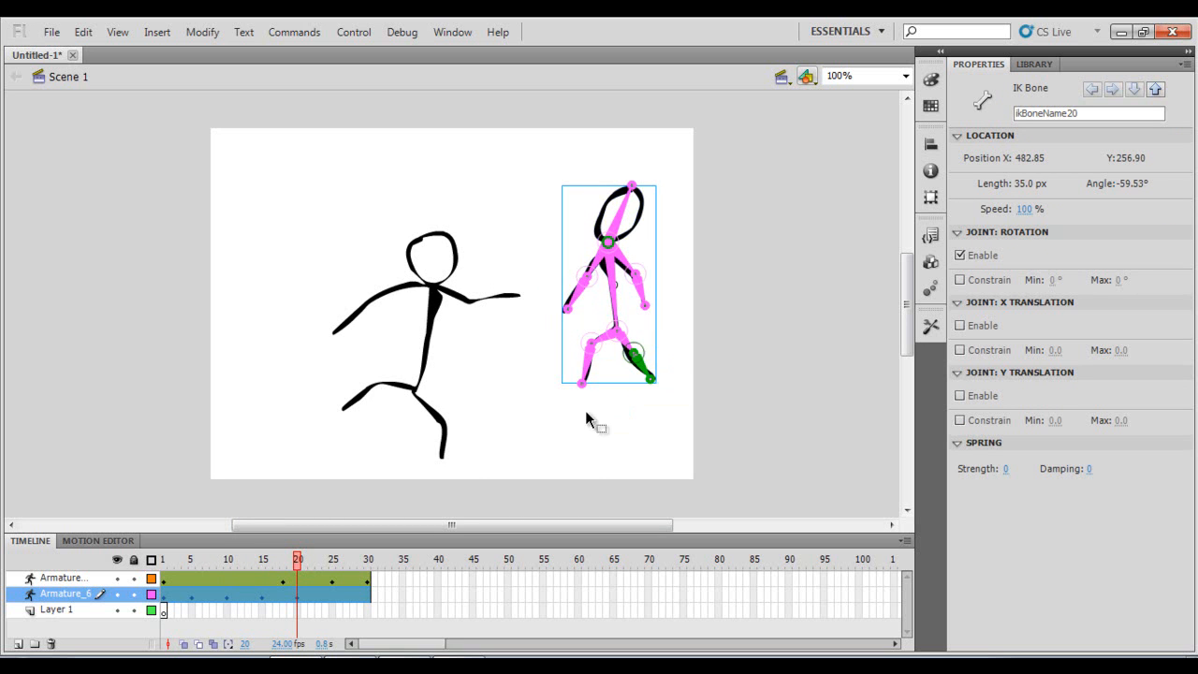
pyautogui.moveTo(582, 389)
pyautogui.mouseDown()
pyautogui.moveTo(604, 408)
pyautogui.moveTo(595, 397)
pyautogui.mouseUp()
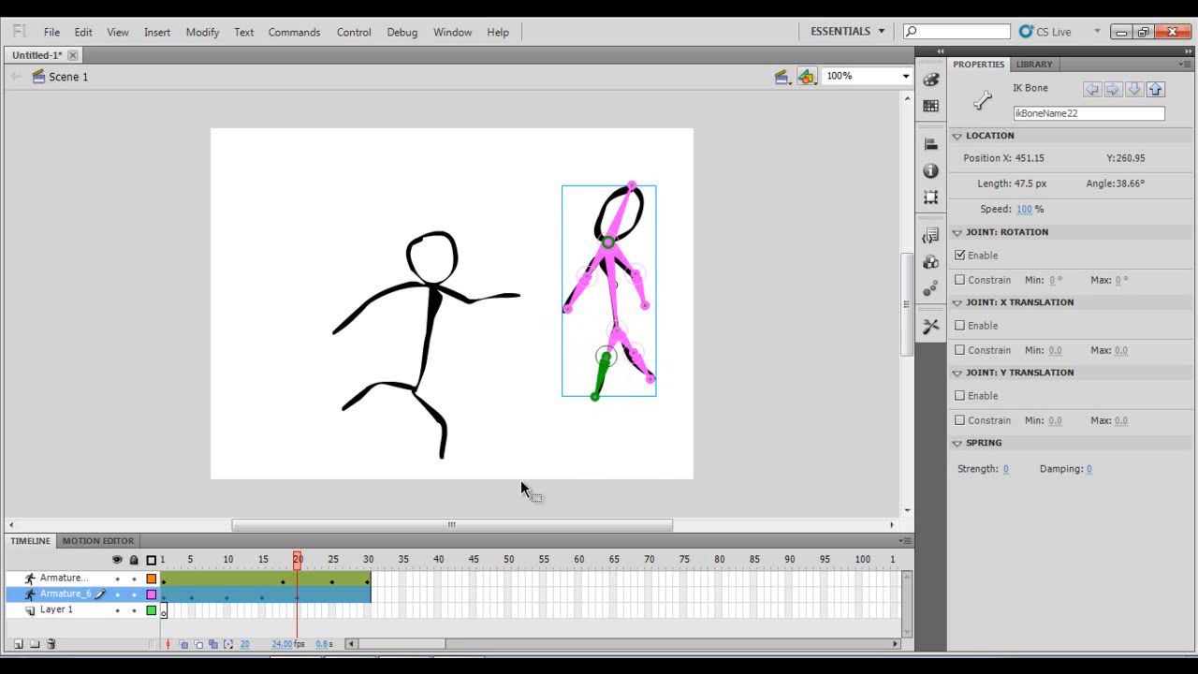
# Pose the second figure at frame 25 with the head upright, the front elbow bent with its hand hanging down, and the rear arm swung outward.
pyautogui.moveTo(298, 566); pyautogui.dragTo(330, 566)
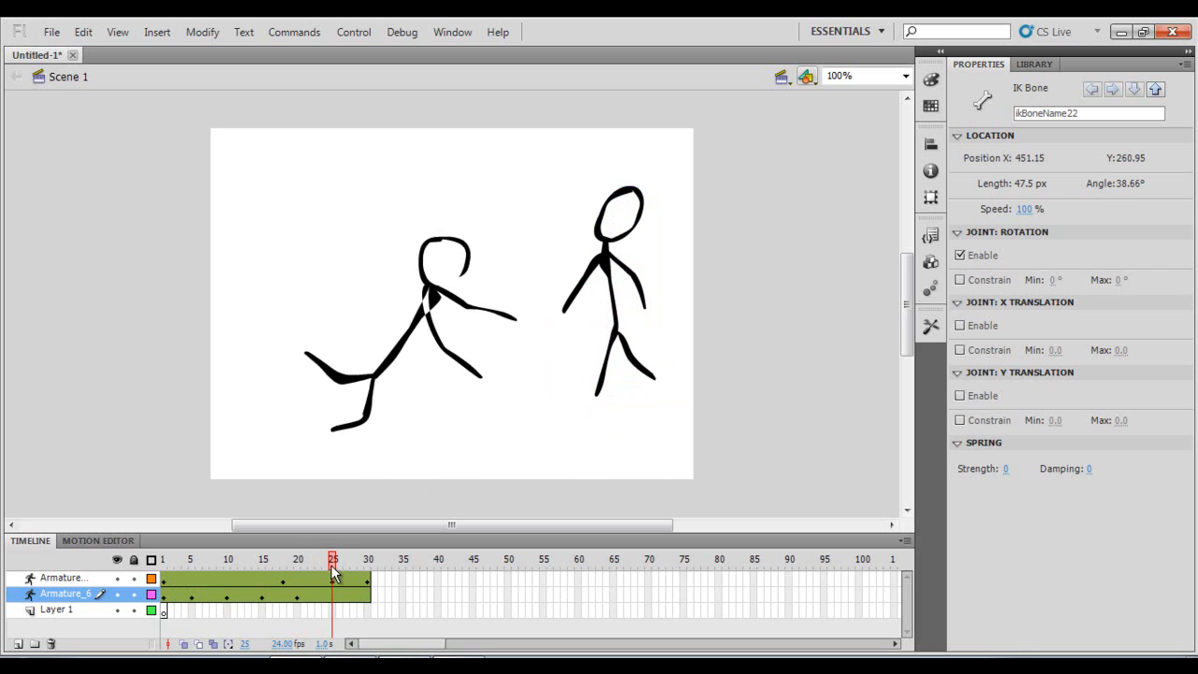
pyautogui.click(599, 286)
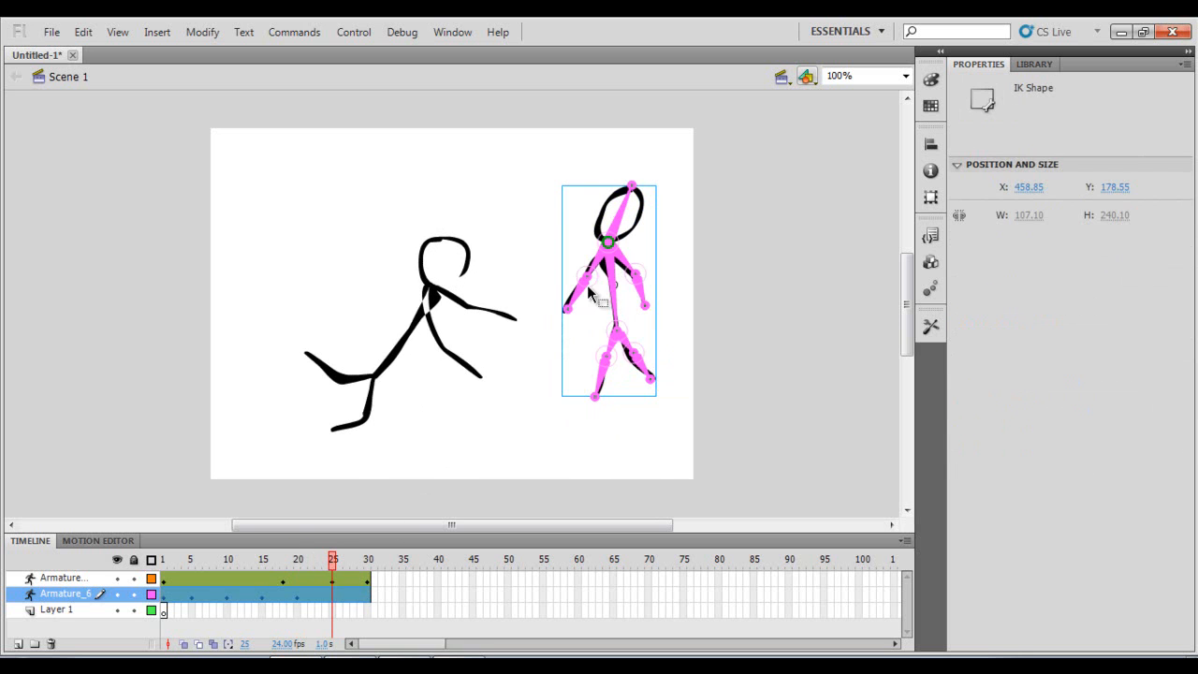
pyautogui.moveTo(592, 318); pyautogui.dragTo(587, 315)
pyautogui.moveTo(637, 272); pyautogui.dragTo(645, 264)
pyautogui.moveTo(632, 186); pyautogui.dragTo(607, 180)
# Pose the second figure at frame 30 with both arms down at the sides and the rear foot drawn inward, and return to frame 1.
pyautogui.moveTo(335, 563); pyautogui.dragTo(367, 565)
pyautogui.click(495, 471)
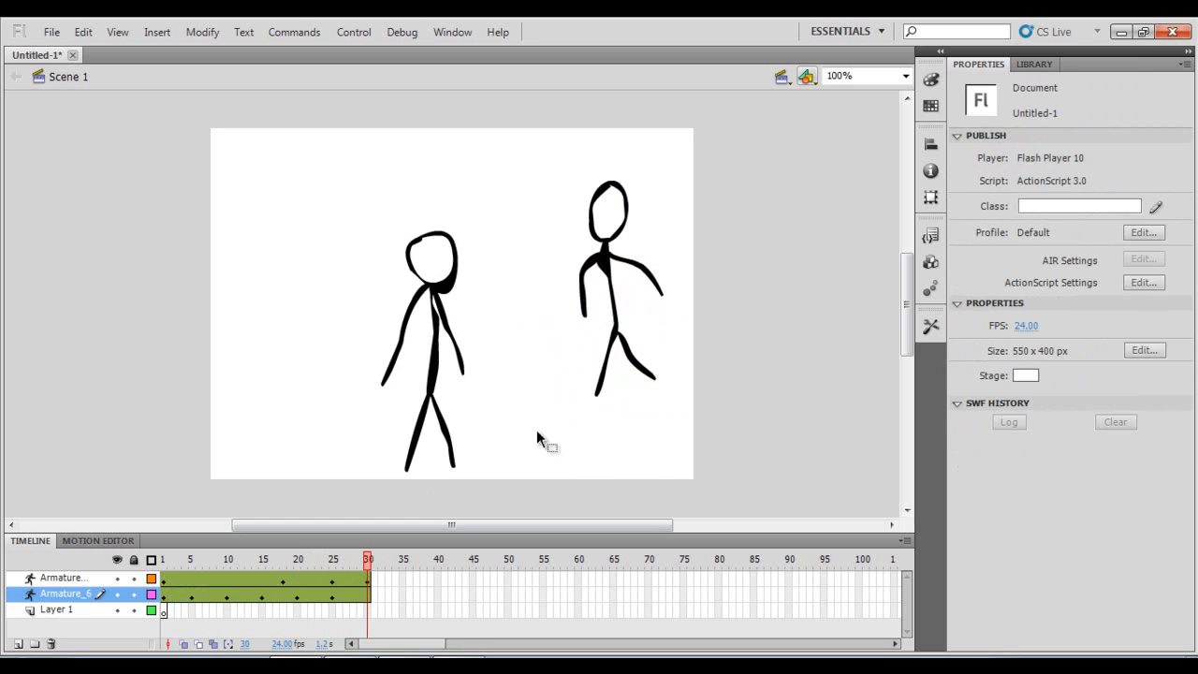
pyautogui.click(603, 271)
pyautogui.moveTo(653, 394); pyautogui.dragTo(646, 415)
pyautogui.moveTo(661, 292); pyautogui.dragTo(589, 321)
pyautogui.click(584, 444)
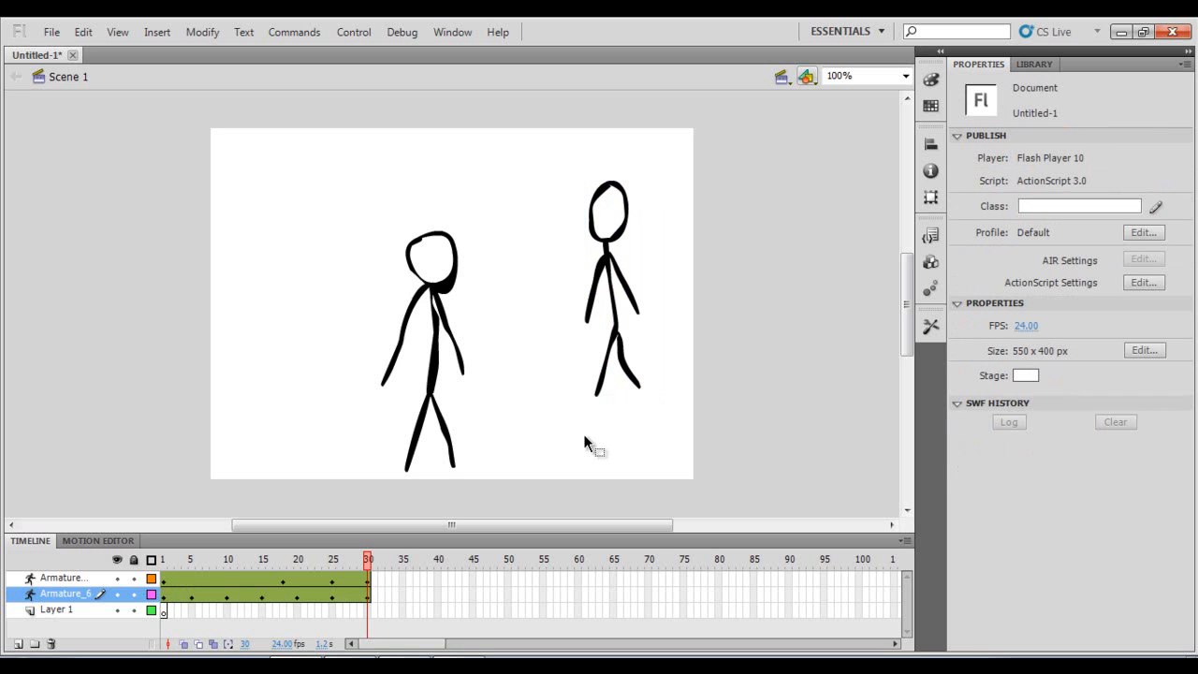
pyautogui.moveTo(369, 558); pyautogui.dragTo(91, 563)
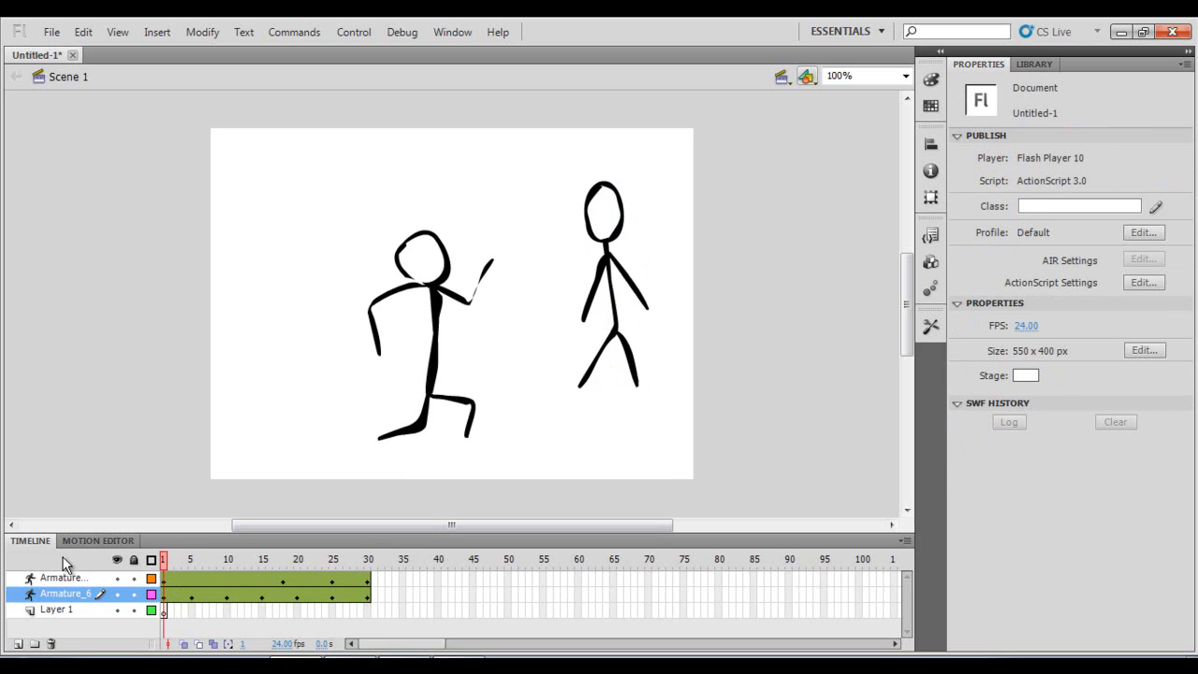